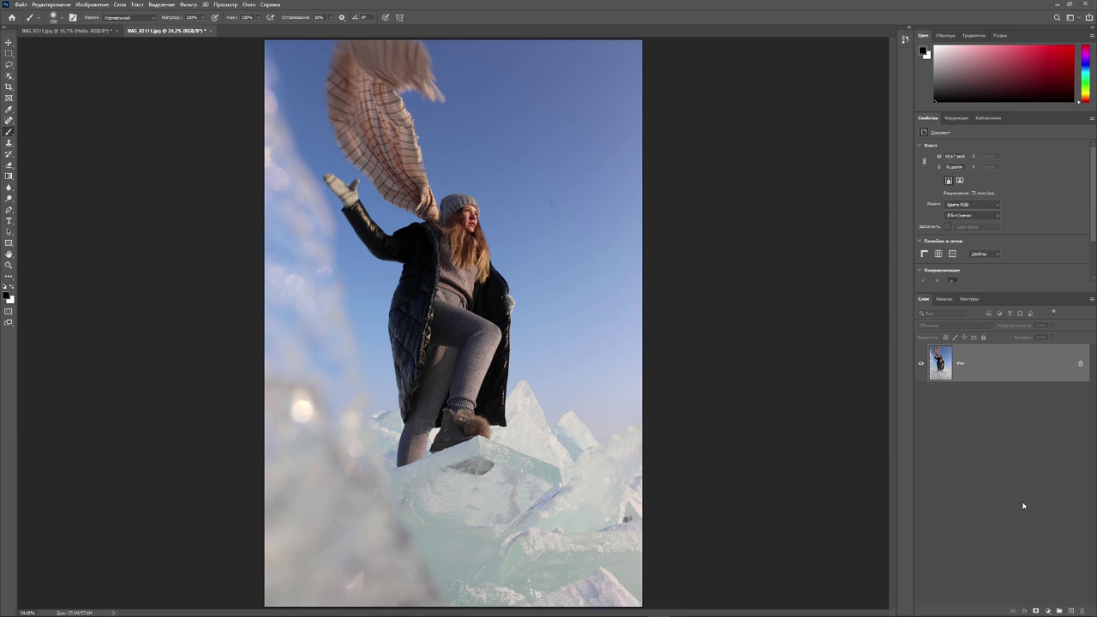
- Duplicate the photo onto Слой 1 and select a smaller Spot Healing Brush
key(ctrl+j)
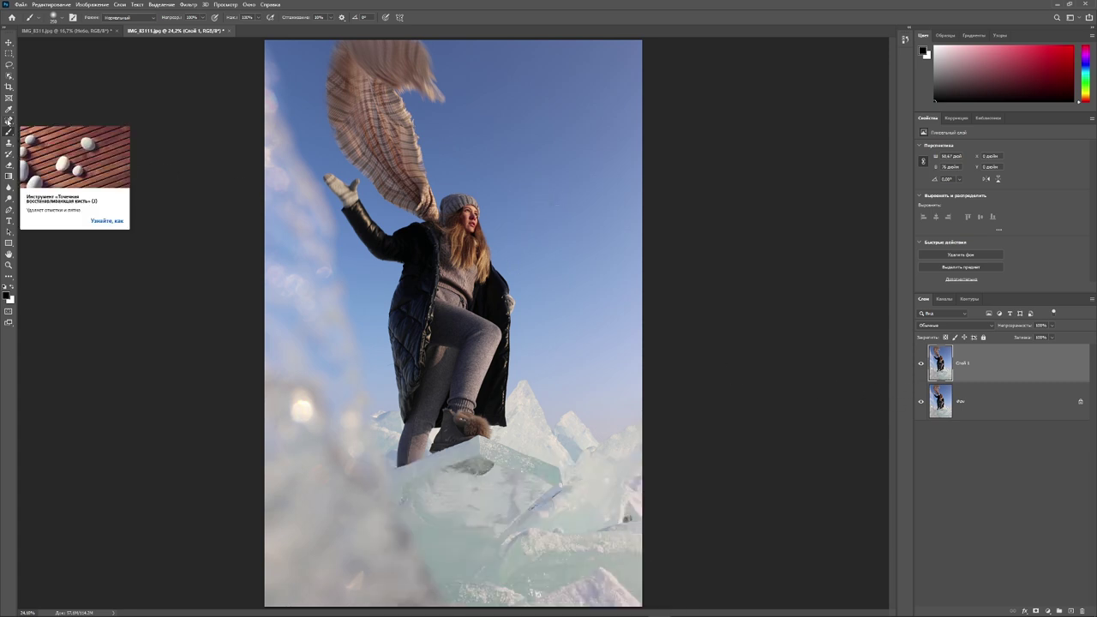
click(8, 121)
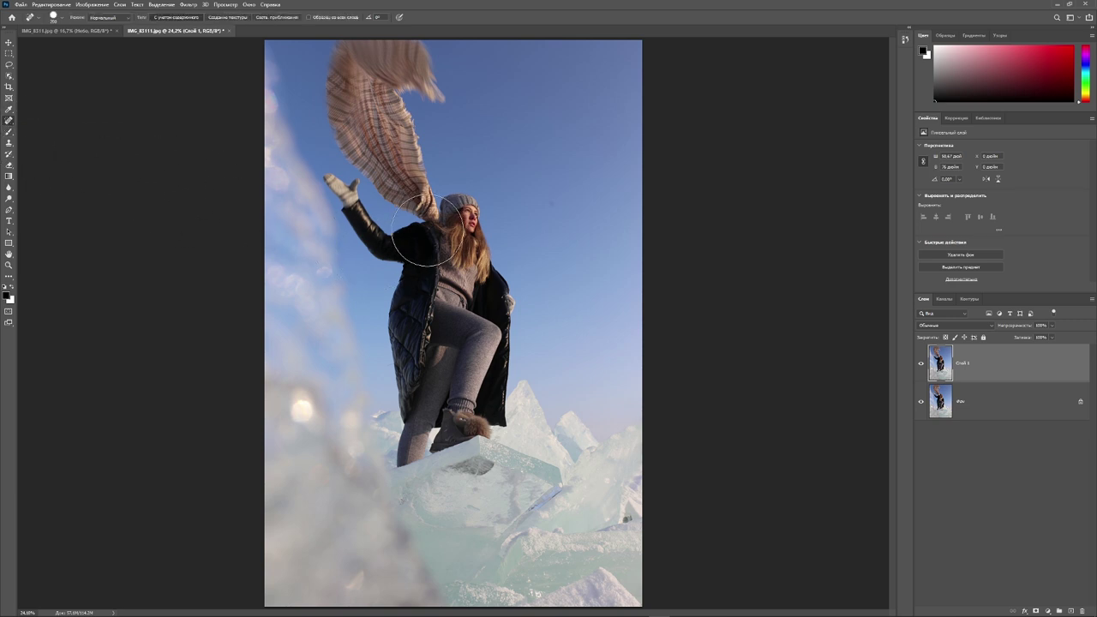
key(bracketleft)
key(bracketleft)
key(bracketleft)
key(bracketleft)
key(bracketleft)
key(bracketleft)
key(bracketleft)
key(bracketleft)
key(bracketleft)
- In Camera Raw set Highlights −33, Shadows +80, lower Exposure, Whites 46 and negative Blacks
click(188, 4)
click(206, 68)
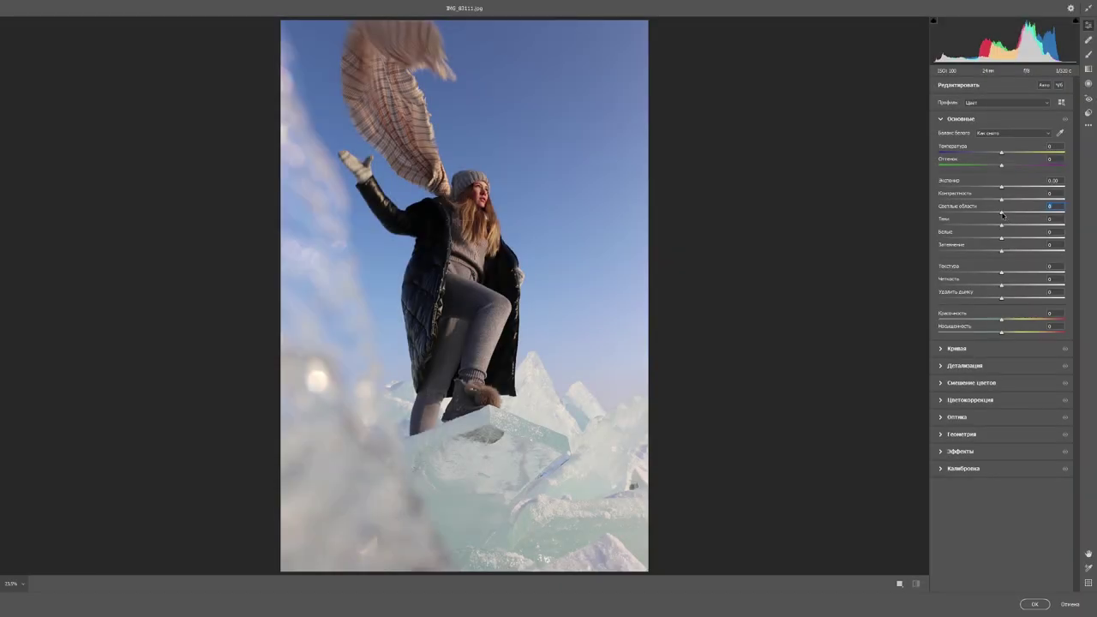
drag(1003, 215, 979, 211)
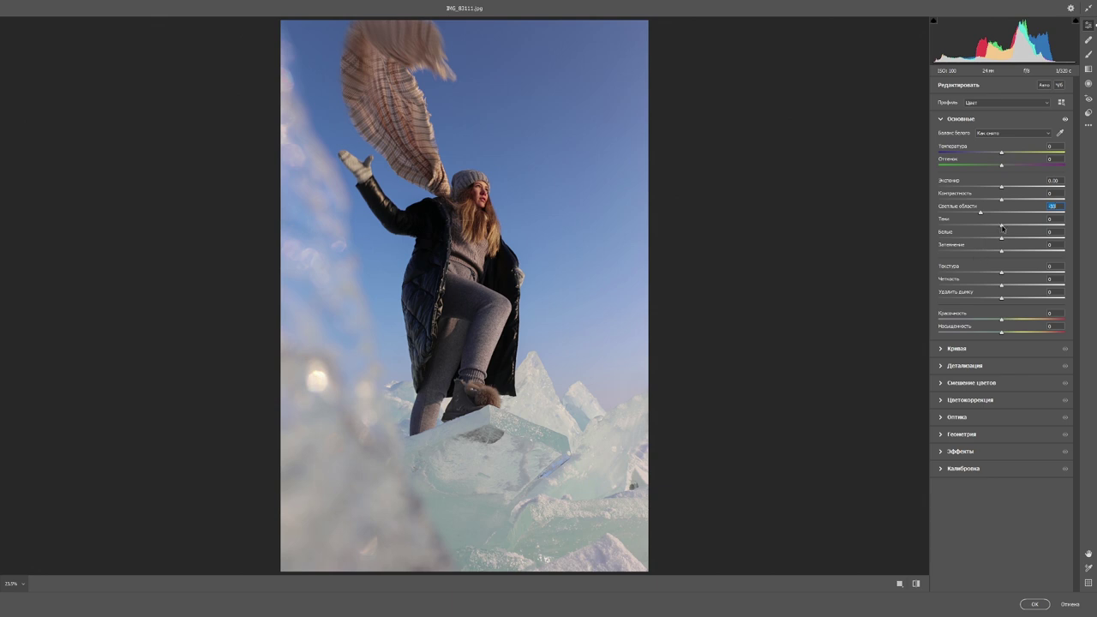
drag(1003, 226, 1053, 233)
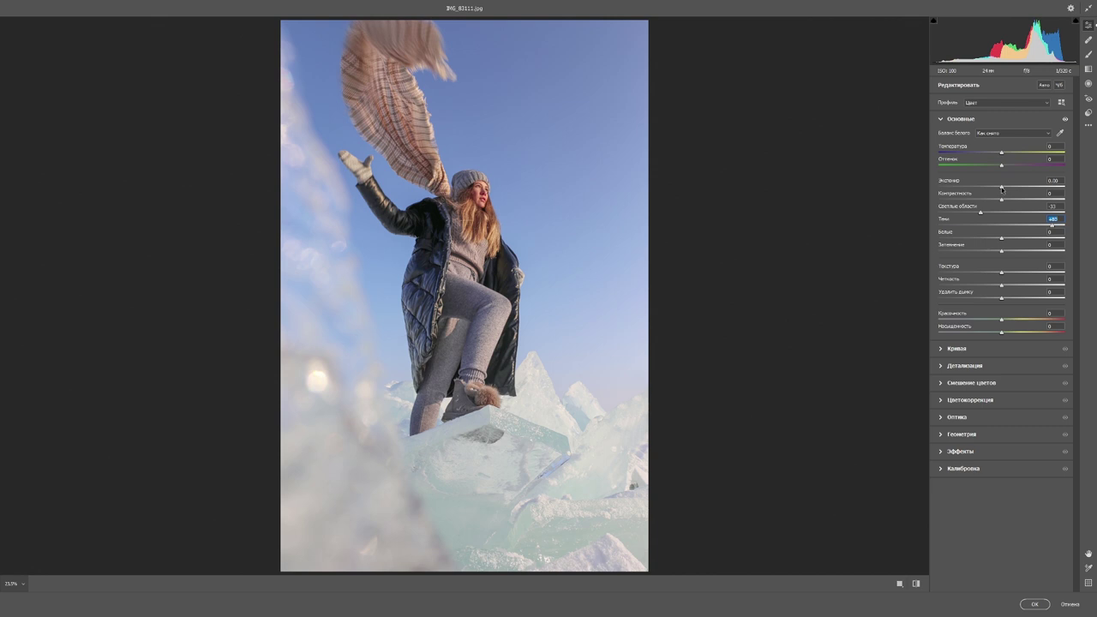
drag(1002, 189, 996, 189)
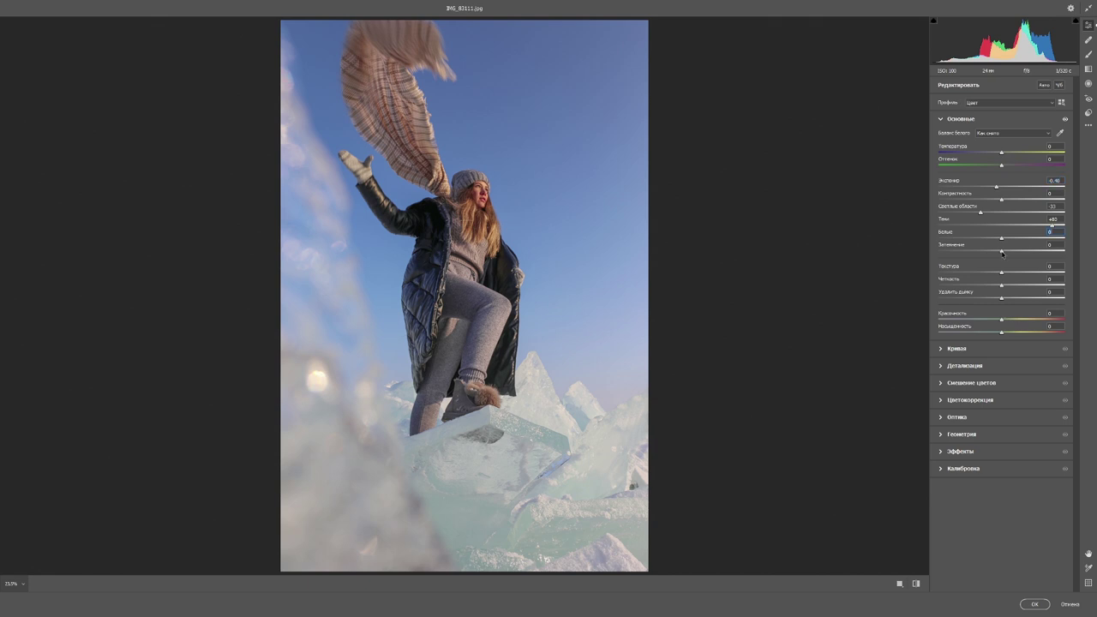
key(alt)
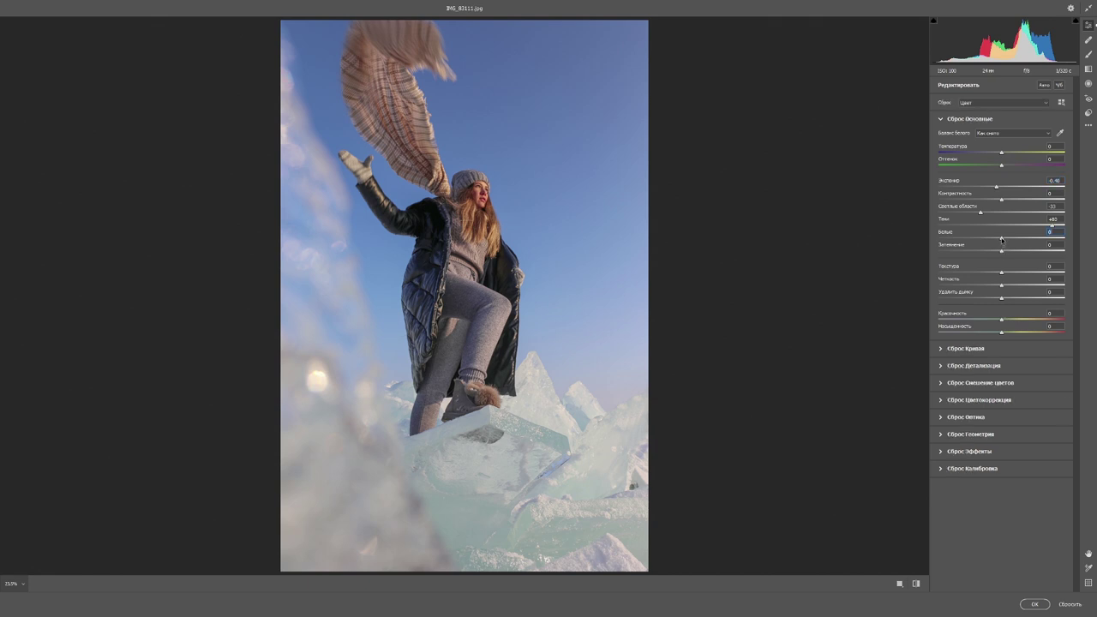
mouse_move(1001, 239)
mouse_down()
mouse_move(1035, 239)
mouse_move(1006, 240)
mouse_up()
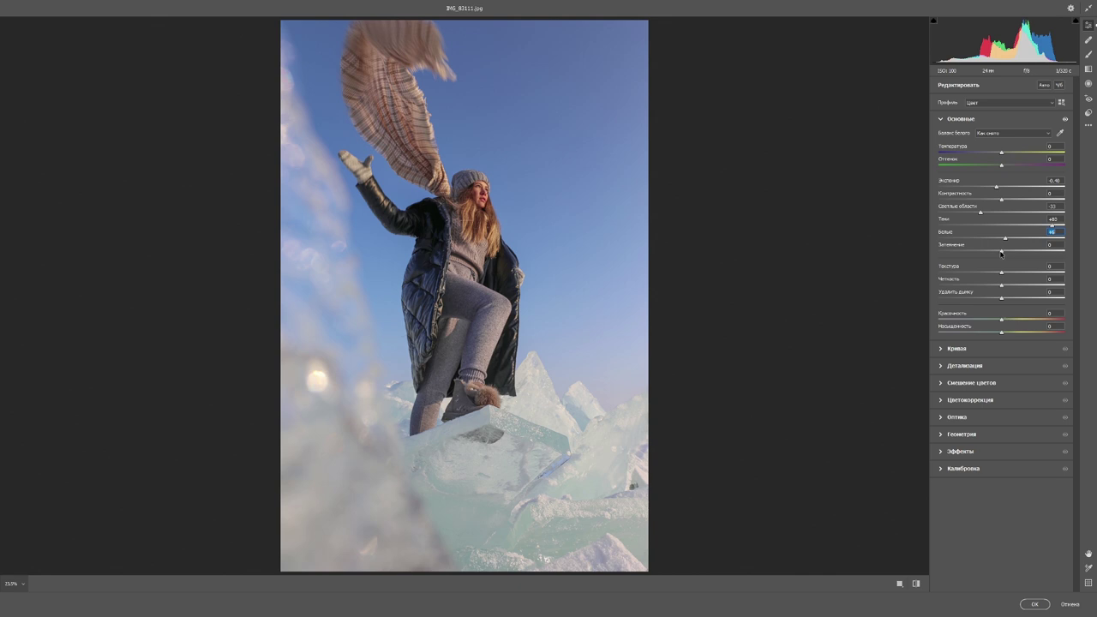
drag(1001, 252, 992, 250)
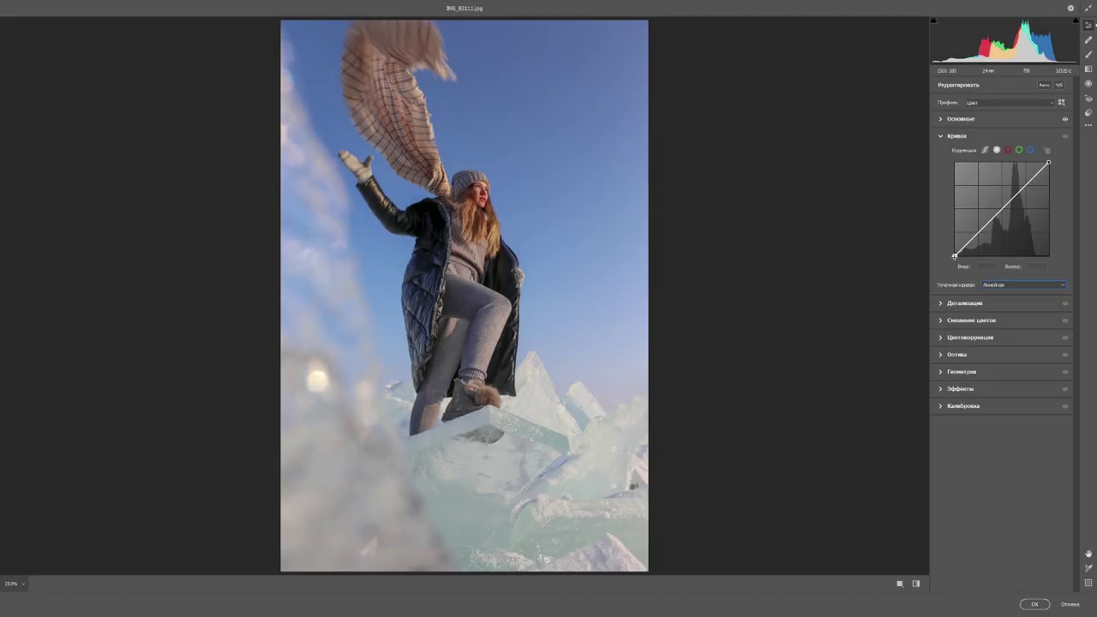
- Lift the tone curve's black point, add a midtone point and move the white point inward
drag(954, 255, 956, 248)
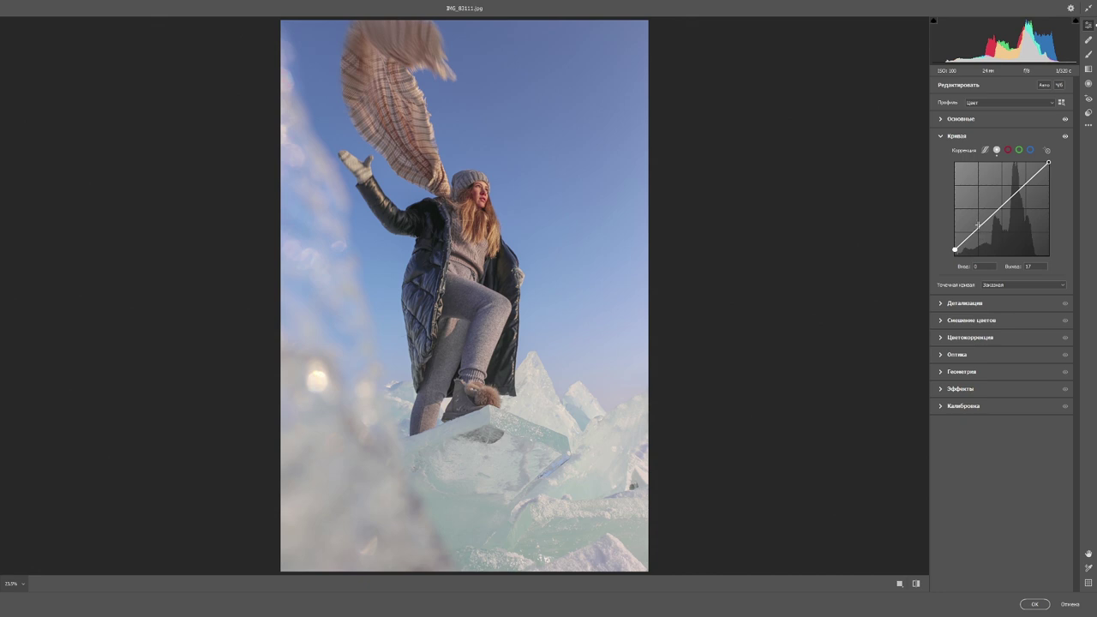
drag(979, 228, 1003, 209)
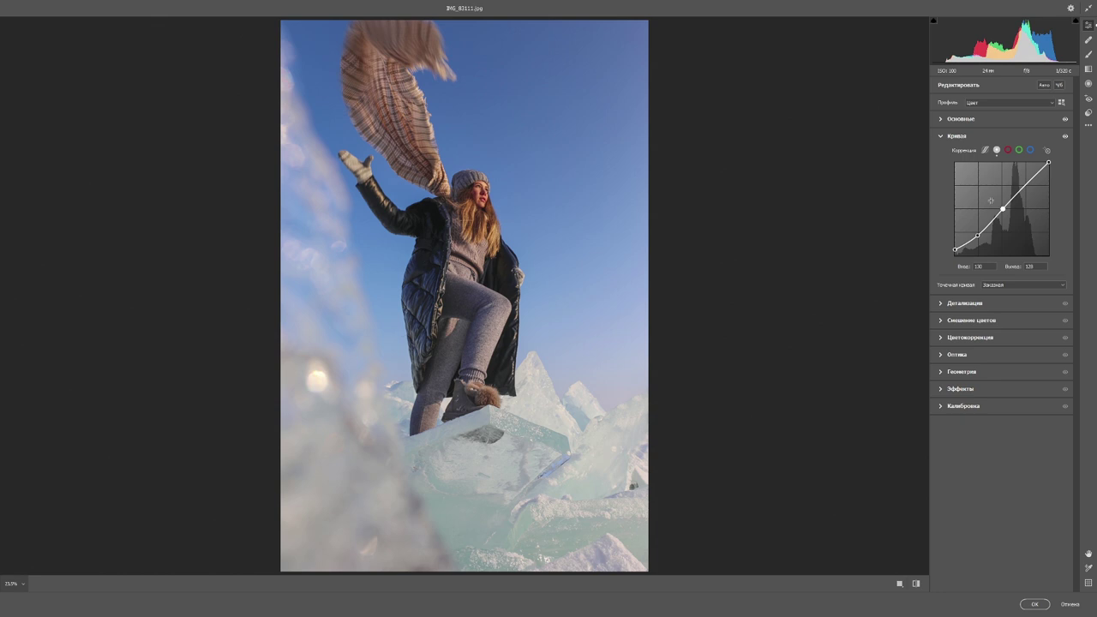
click(1049, 163)
mouse_move(1048, 162)
mouse_down()
mouse_move(1049, 183)
mouse_move(1085, 156)
mouse_up()
drag(1048, 162, 1045, 162)
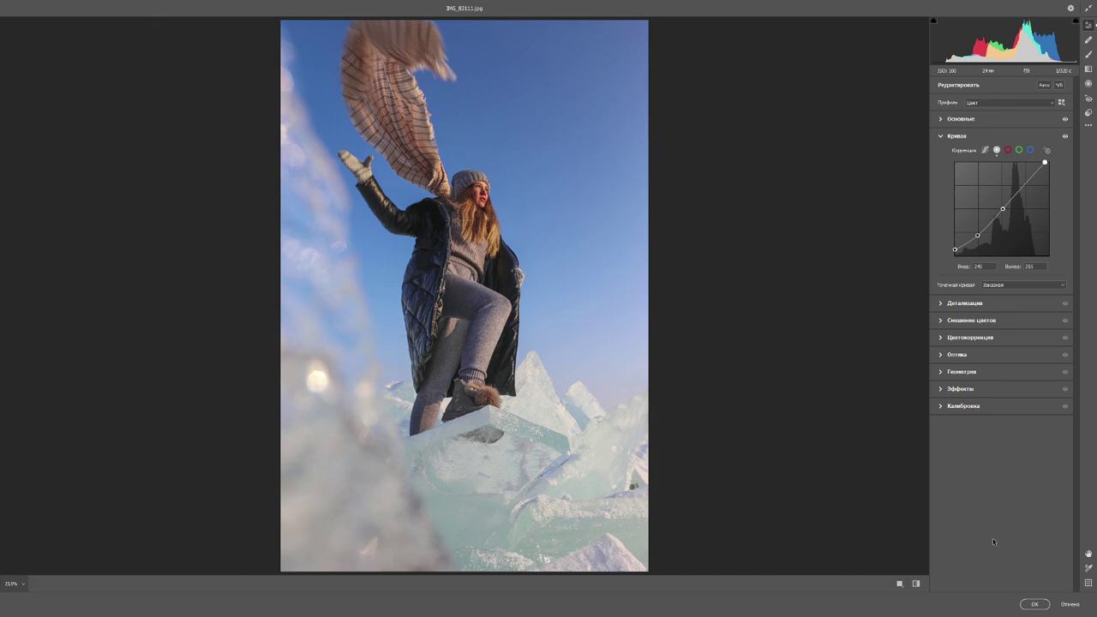
- In Color Mixer, zoom to 100% on the face and slightly shift the Reds hue
click(942, 137)
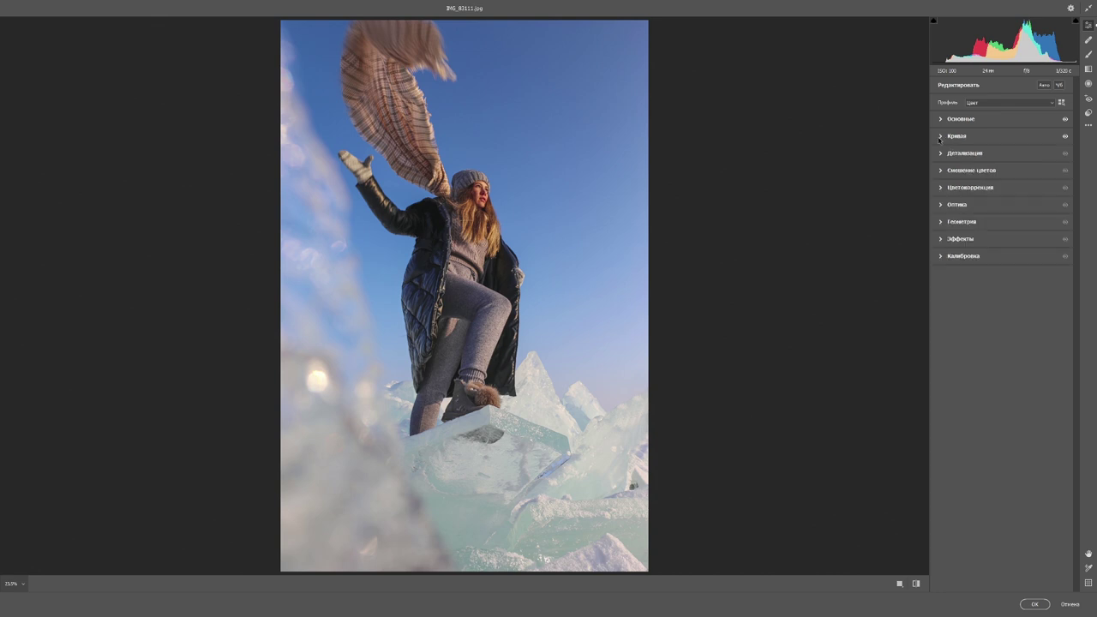
click(941, 170)
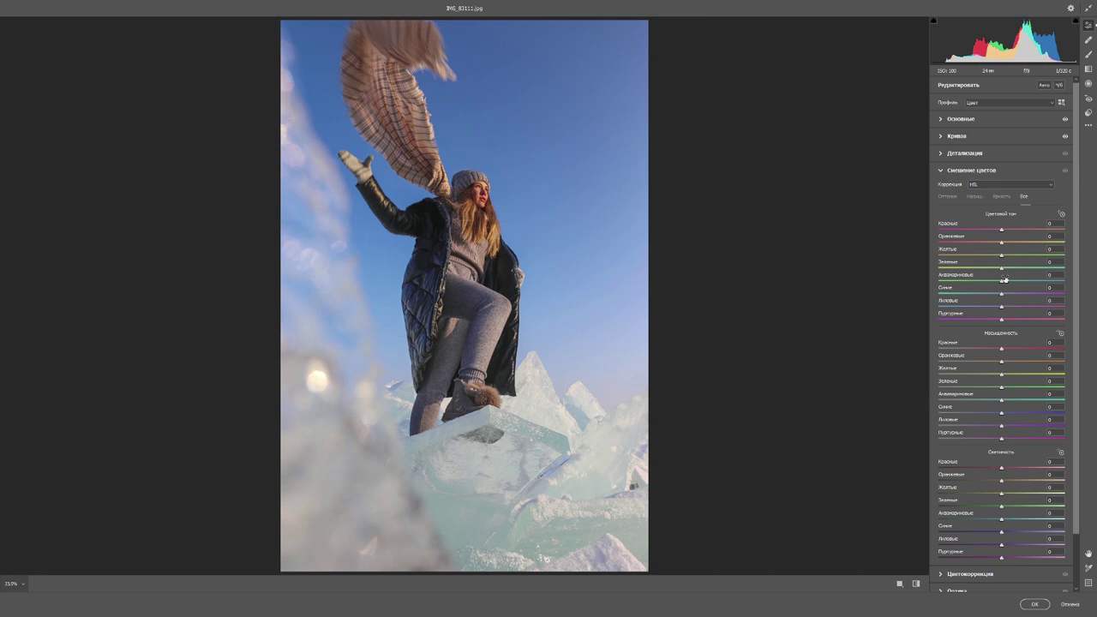
click(21, 584)
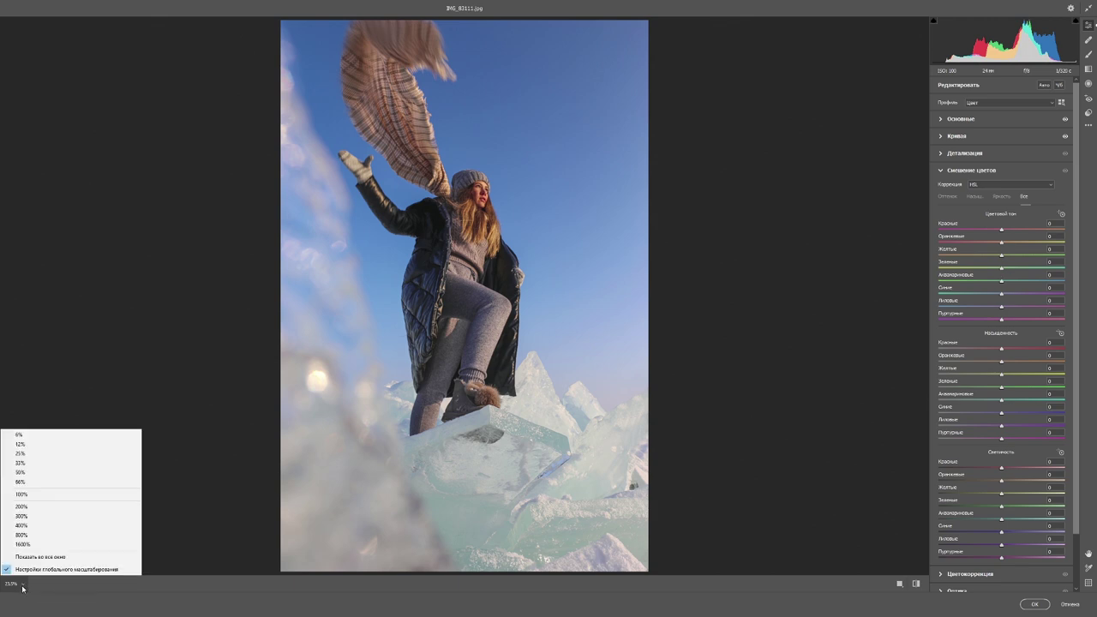
click(42, 495)
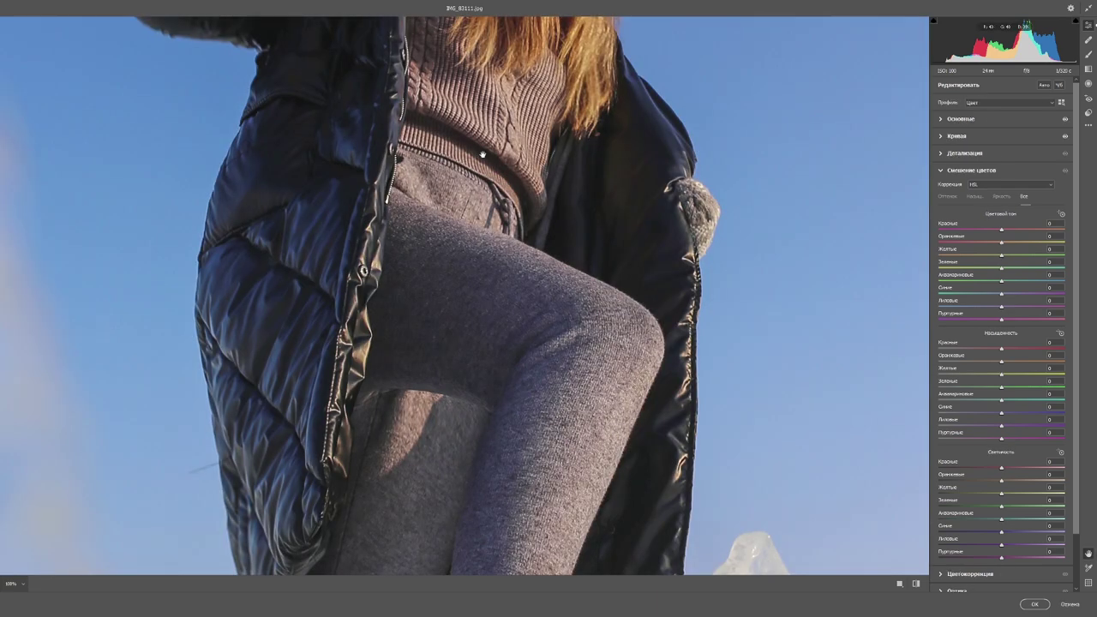
drag(483, 155, 523, 452)
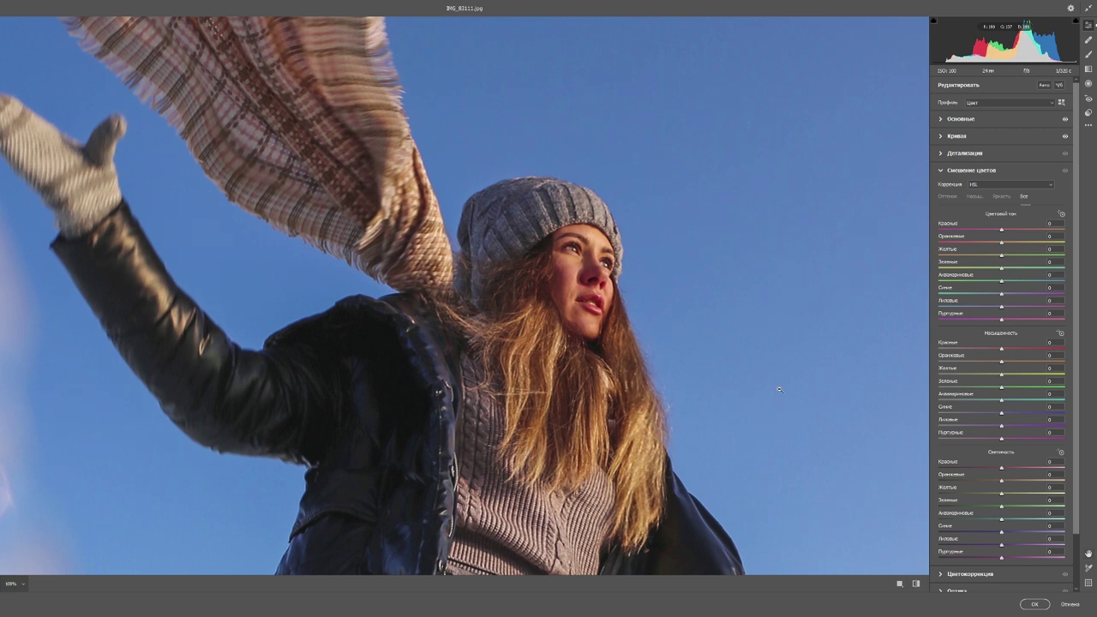
mouse_move(1001, 232)
mouse_down()
mouse_move(1016, 237)
mouse_move(1008, 234)
mouse_up()
drag(1008, 230, 1006, 231)
- Shift Oranges, Yellows (−34), Aquas and Blues hues, and slightly lower Reds saturation
key(Tab)
key(Down)
key(Down)
key(Down)
drag(1002, 256, 982, 270)
key(ctrl+0)
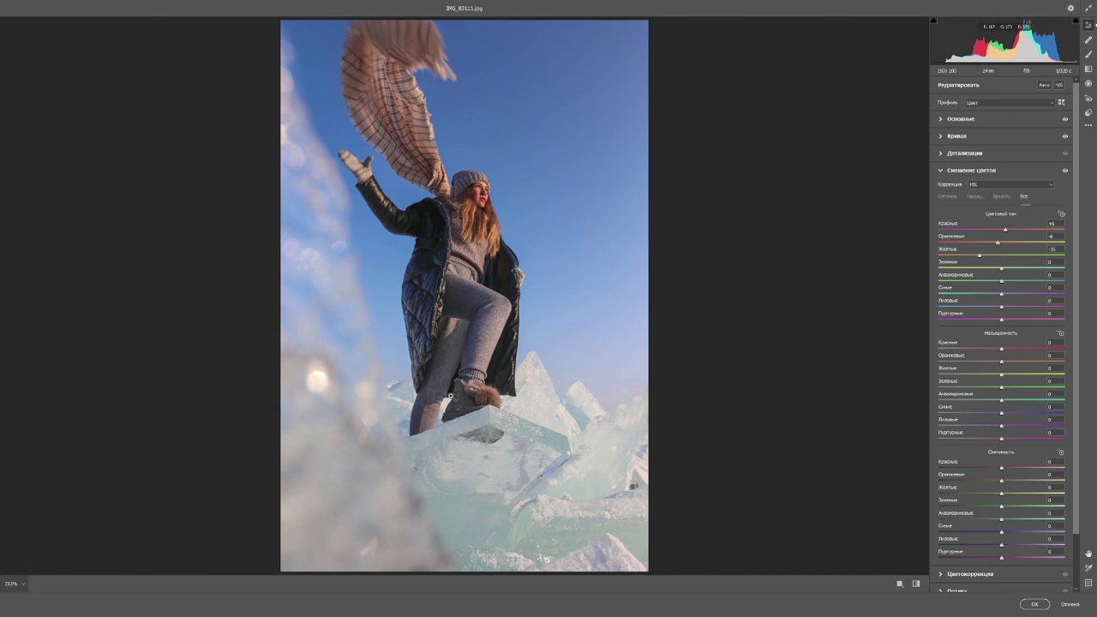
mouse_move(1008, 284)
mouse_down()
mouse_move(1027, 291)
mouse_move(974, 290)
mouse_up()
drag(1002, 294, 995, 294)
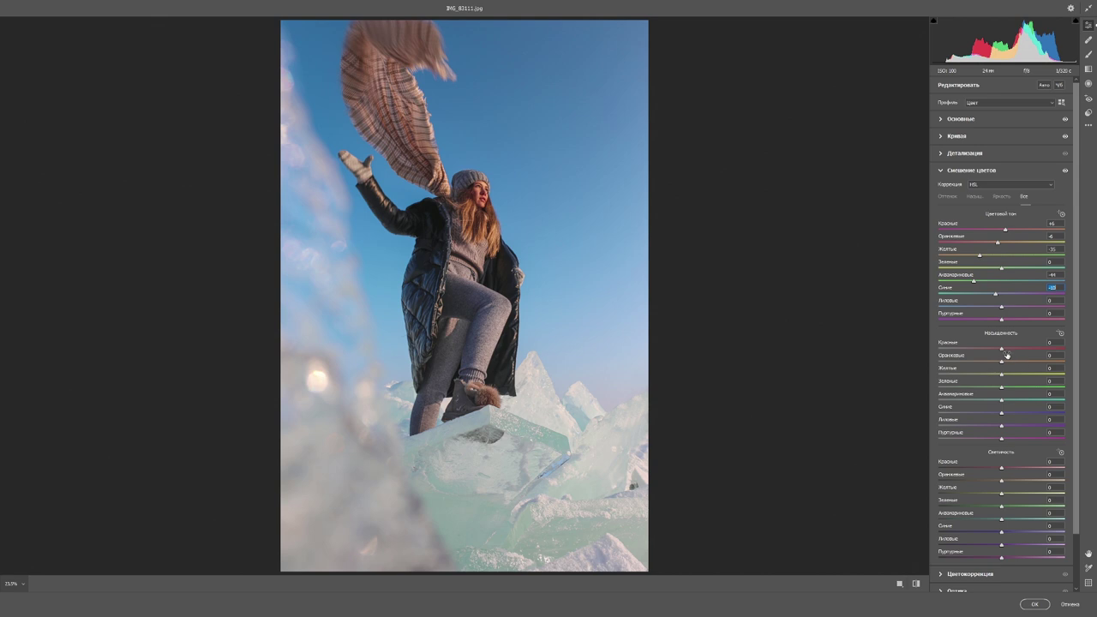
drag(1001, 350, 997, 350)
- Apply the Camera Raw edits to Слой 1 and toggle its visibility to compare with the original
click(941, 171)
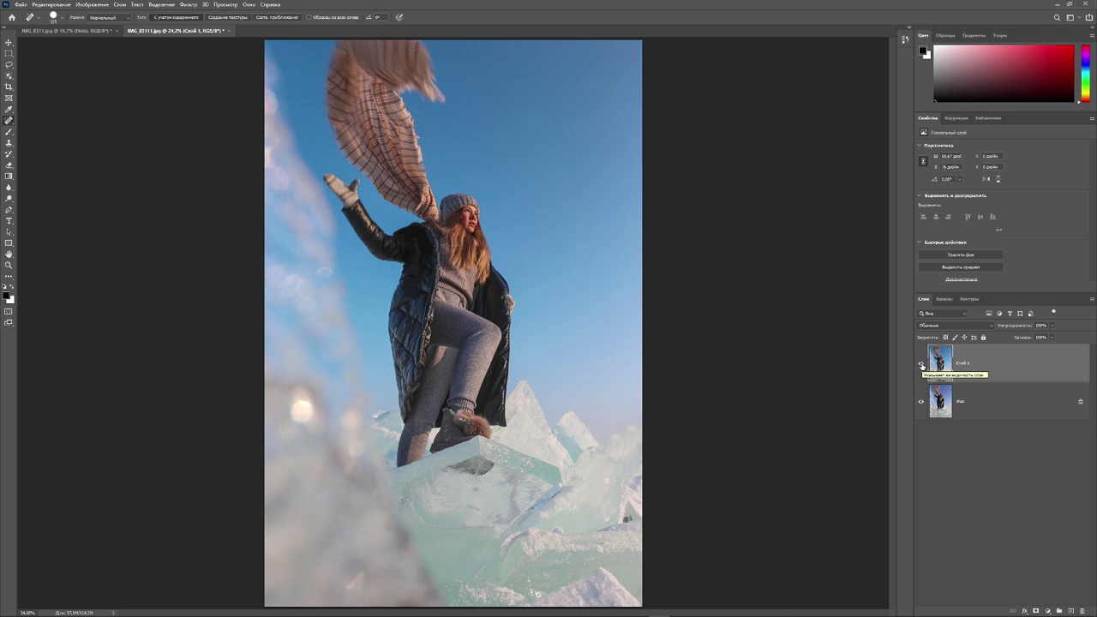
click(922, 366)
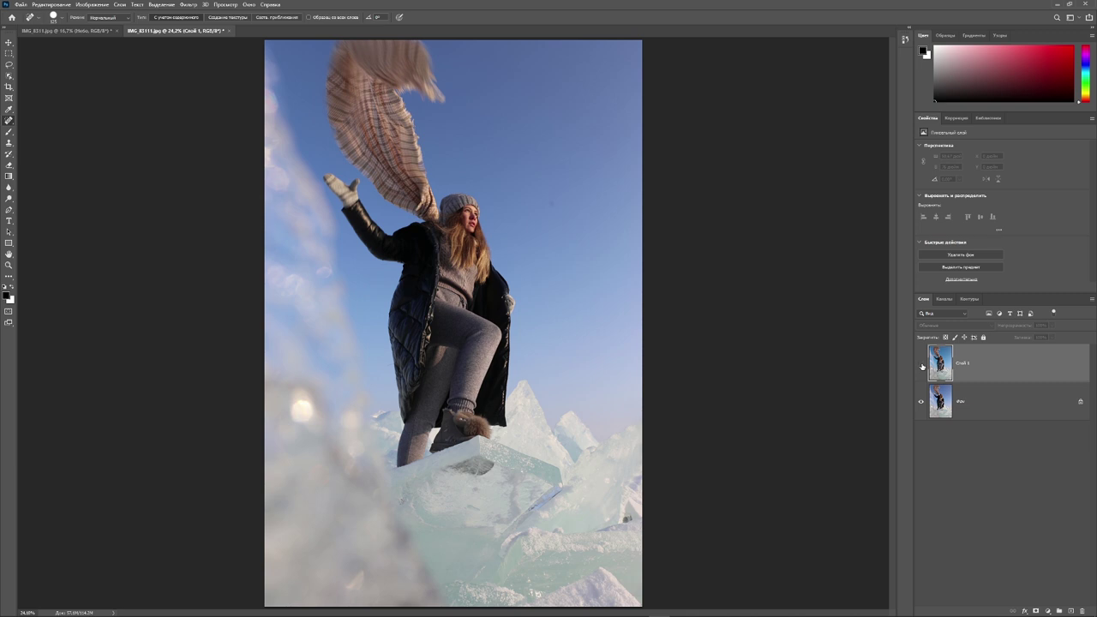
click(923, 366)
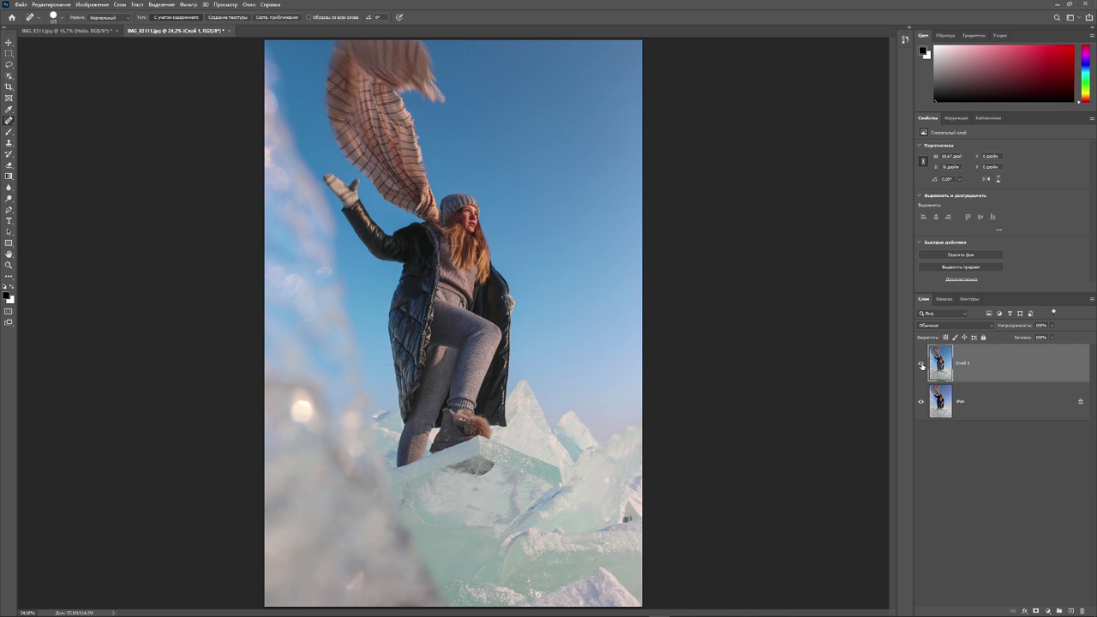
click(57, 5)
- Apply a pink sunset sky with Foreground Lighting 10 and colour adjustment 46, output to new layers
click(55, 223)
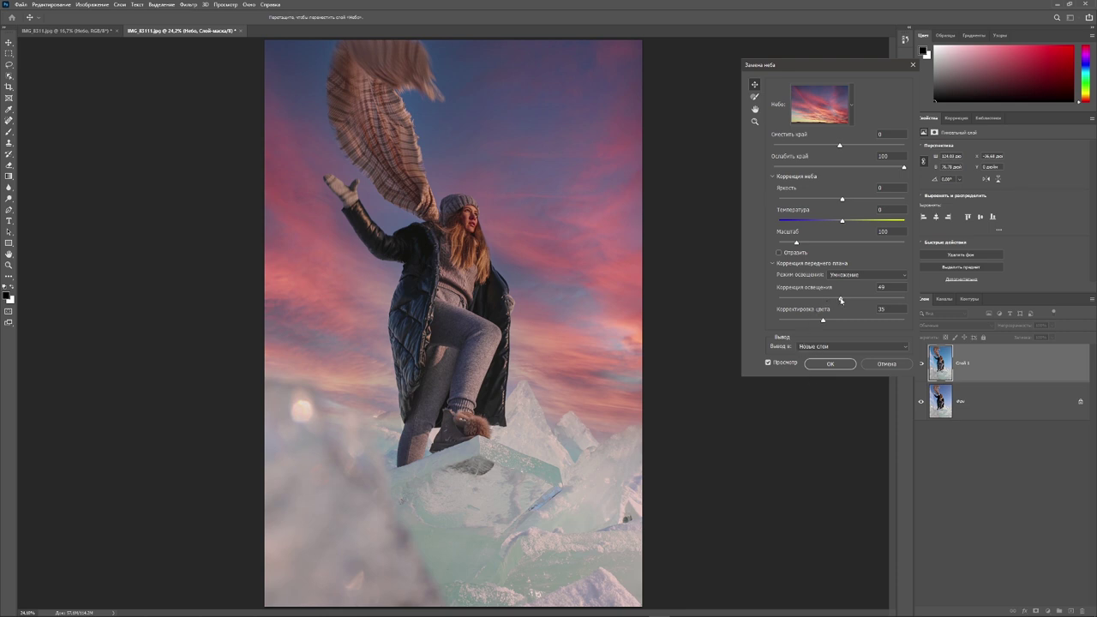
drag(841, 298, 781, 298)
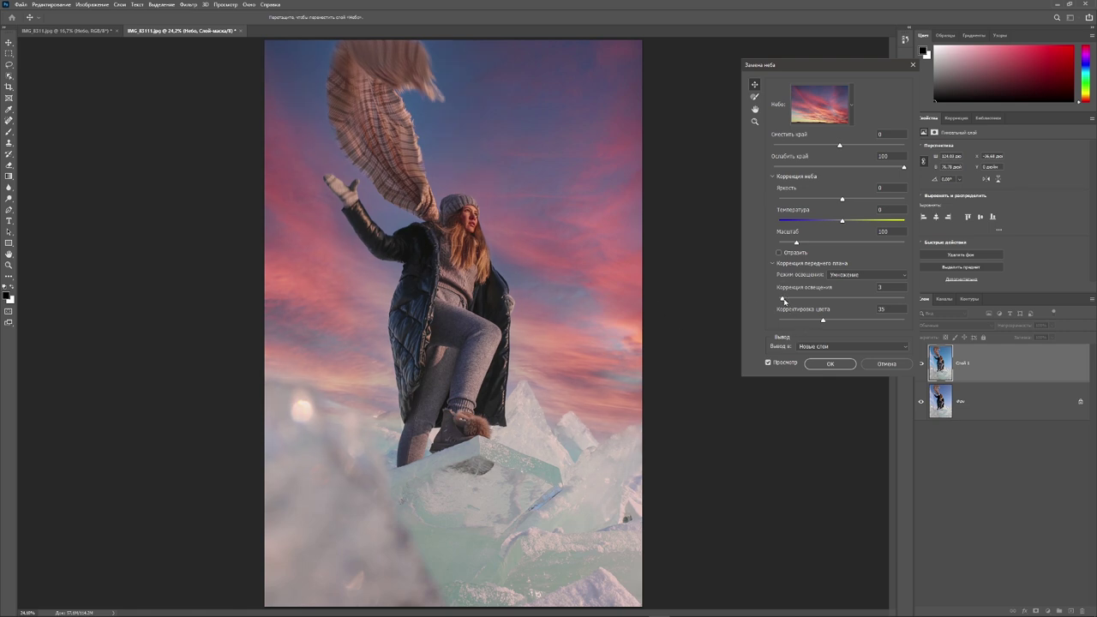
drag(783, 298, 793, 299)
drag(824, 322, 843, 323)
click(831, 364)
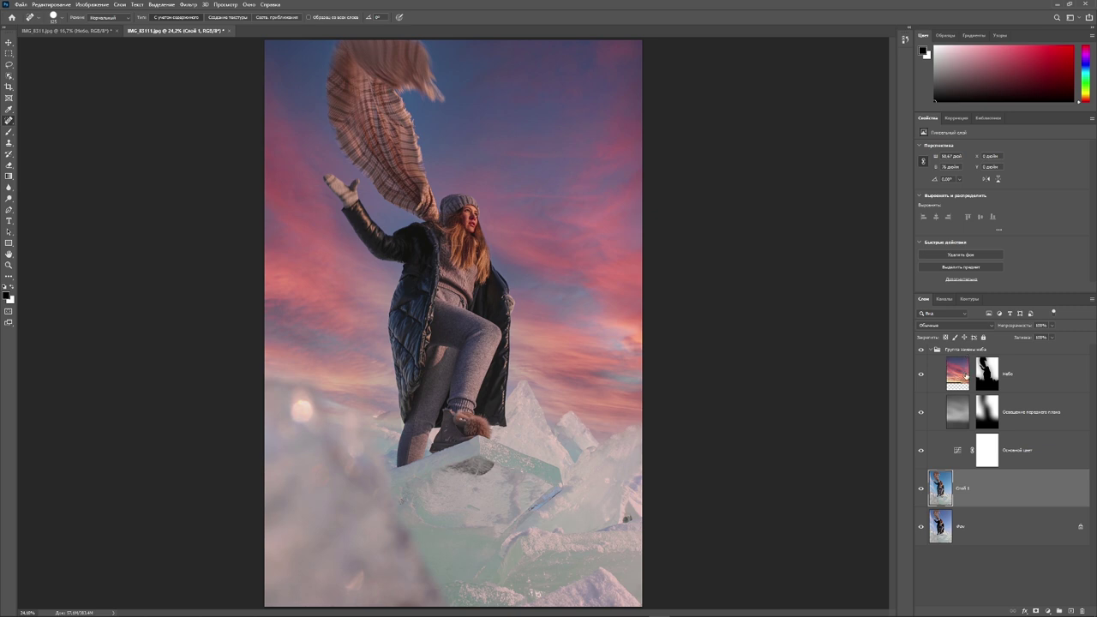
- Scale up the Небо sky layer, rotate it about −7°, shift it right, then collapse the group
click(1024, 381)
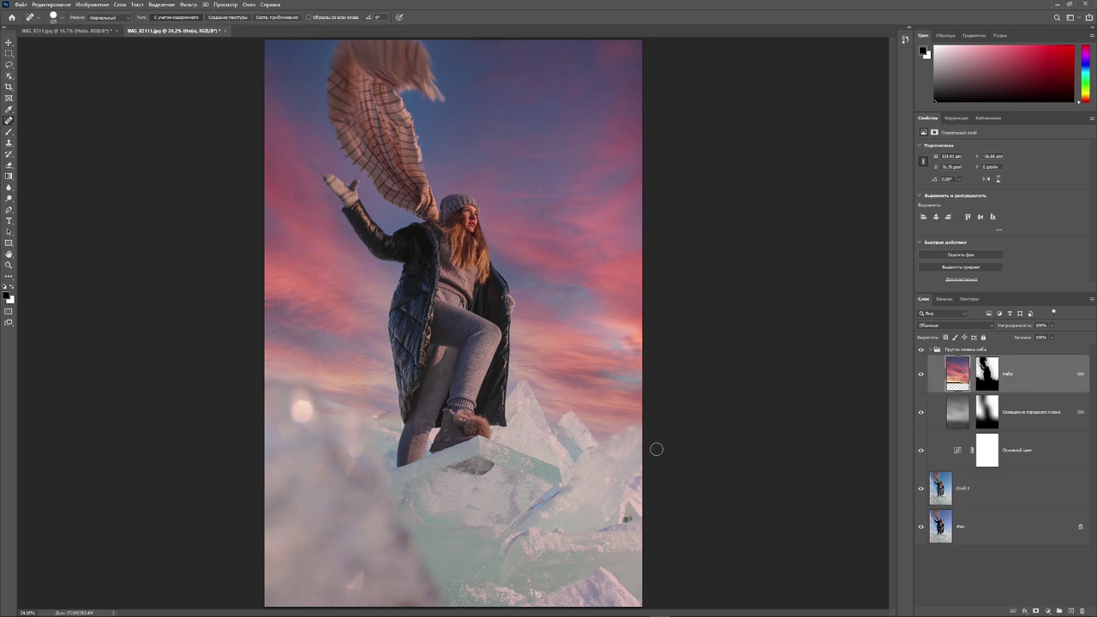
key(ctrl+t)
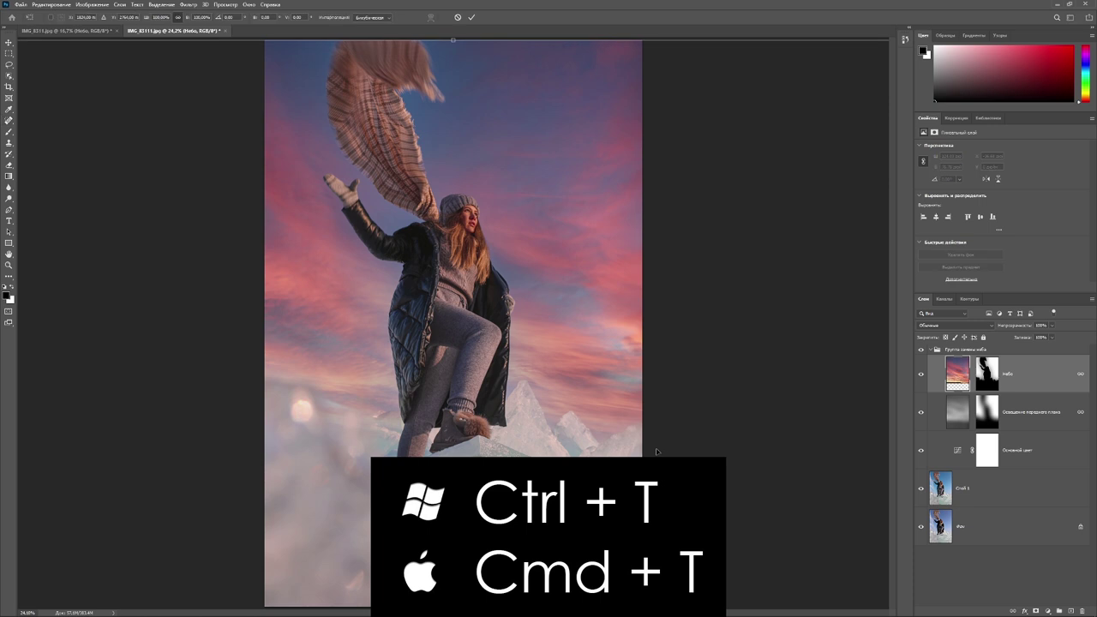
key(ctrl+minus)
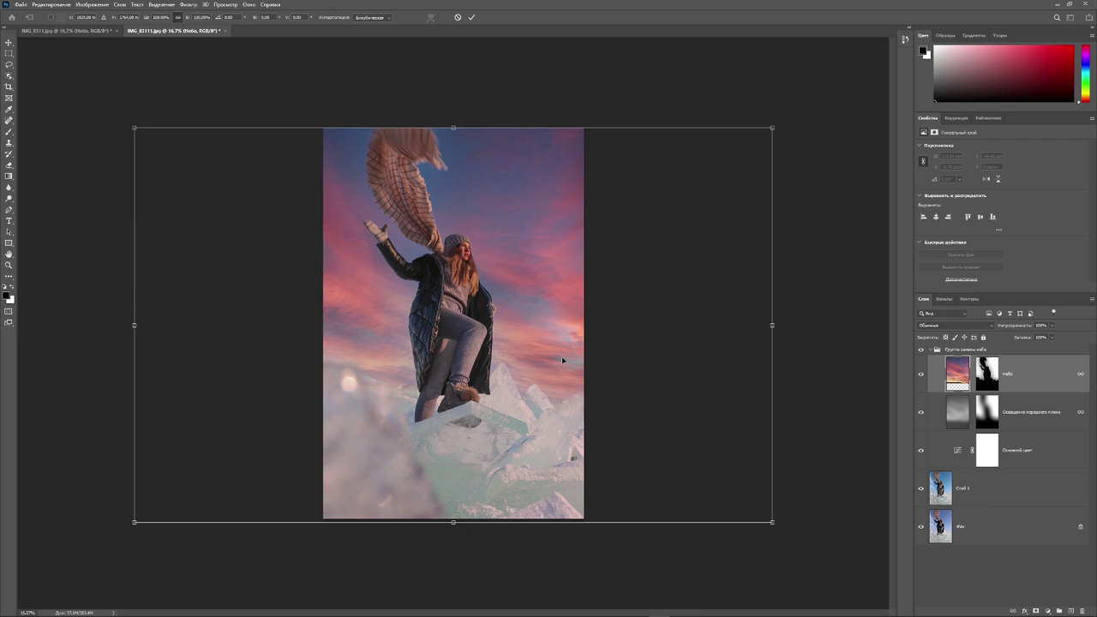
drag(774, 127, 870, 66)
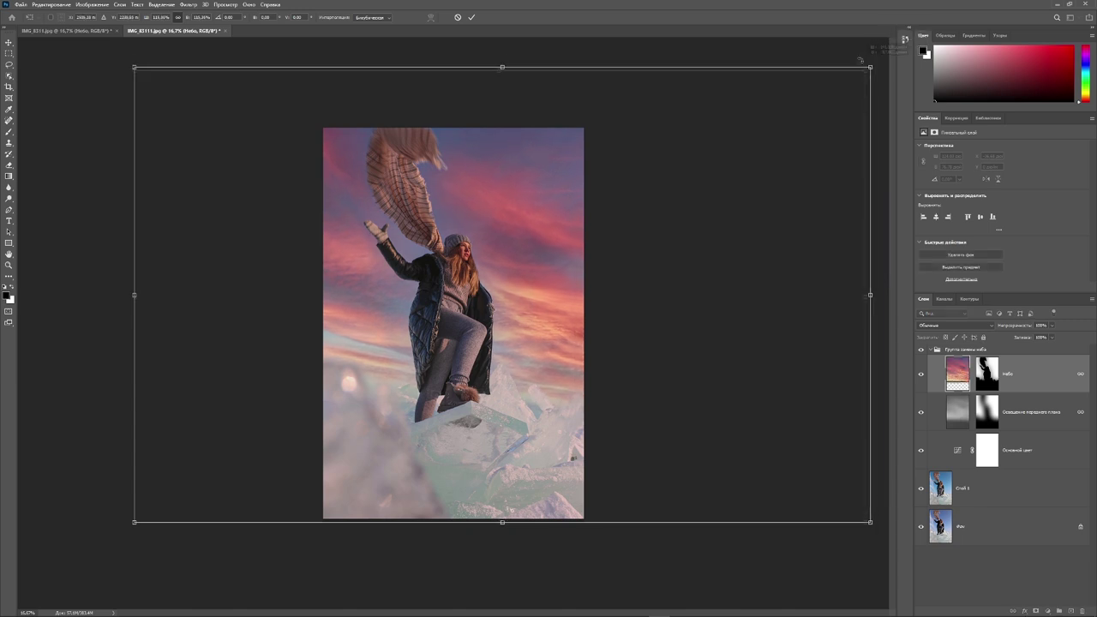
mouse_move(880, 63)
mouse_down()
mouse_move(853, 23)
mouse_move(847, 31)
mouse_up()
mouse_move(734, 272)
mouse_down()
mouse_move(750, 287)
mouse_move(784, 292)
mouse_move(781, 304)
mouse_move(800, 289)
mouse_up()
mouse_move(735, 289)
mouse_down()
mouse_move(722, 303)
mouse_move(725, 284)
mouse_move(710, 287)
mouse_move(725, 306)
mouse_up()
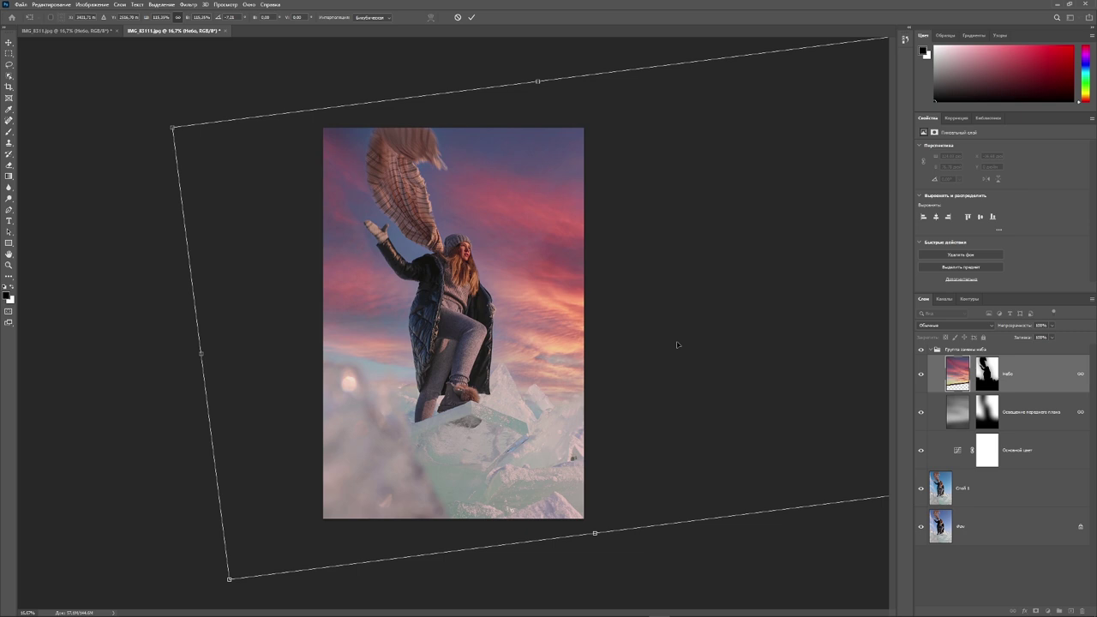
click(470, 17)
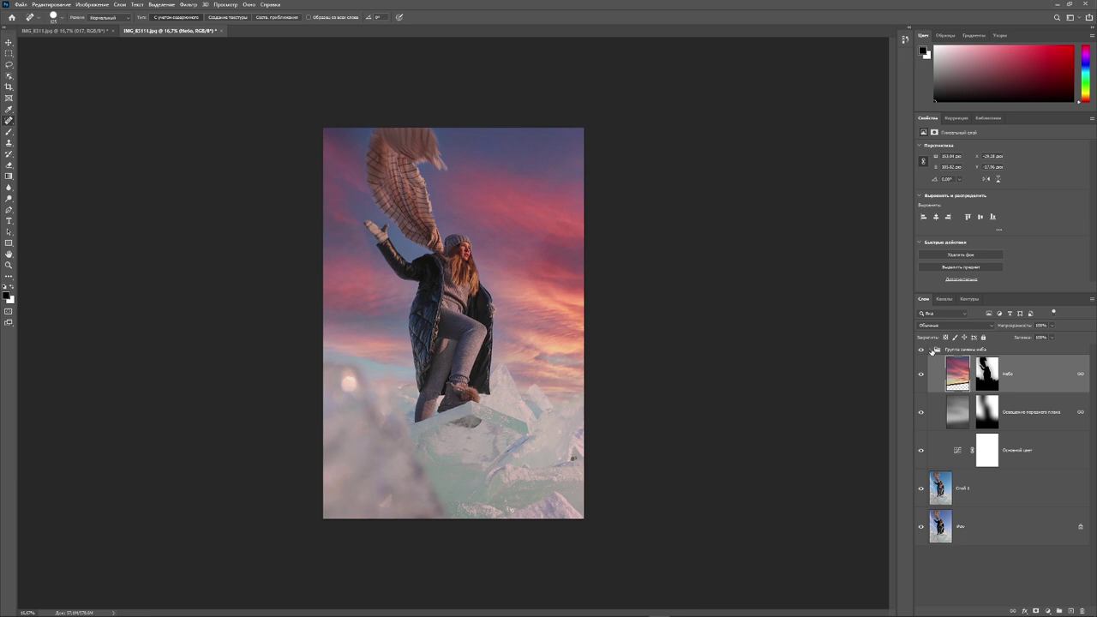
click(933, 350)
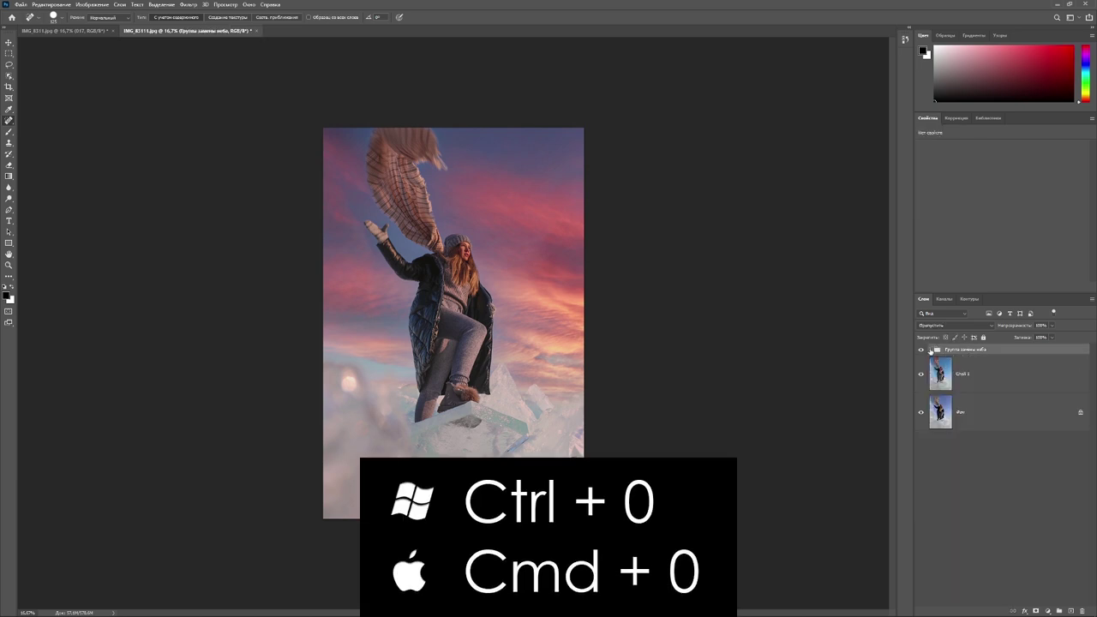
- Add a Selective Color adjustment layer over the whole image with Reds selected
key(ctrl+0)
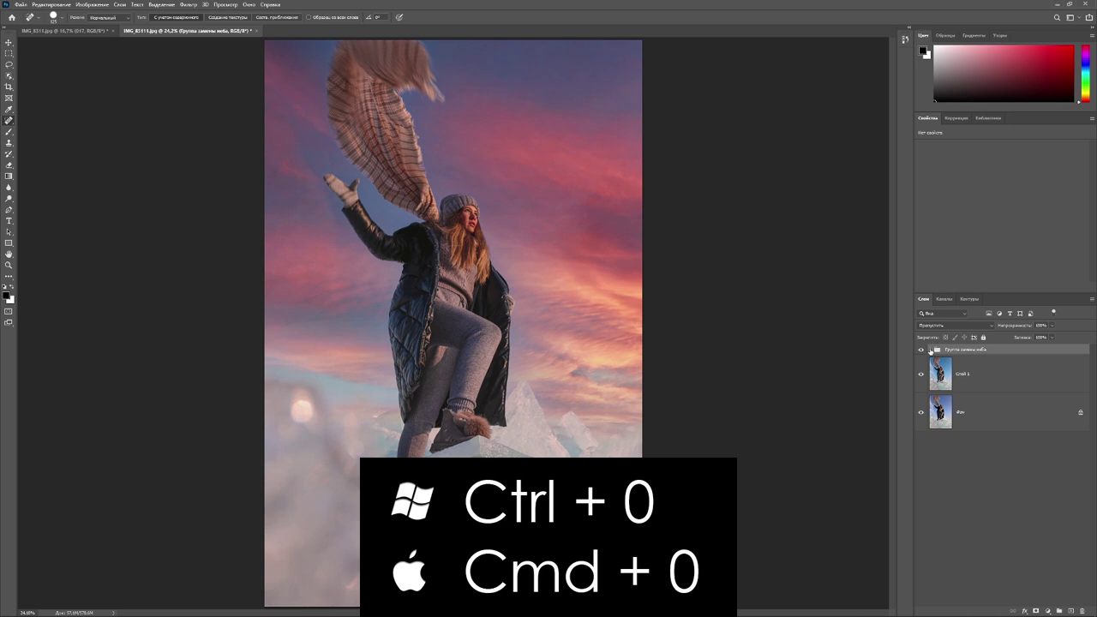
click(1048, 611)
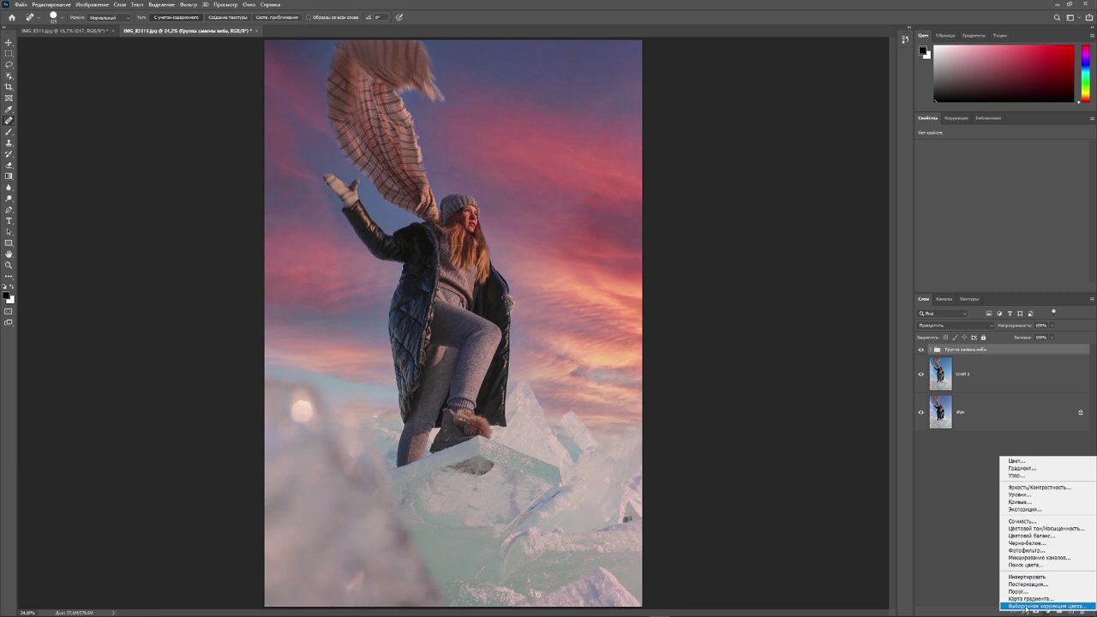
click(1026, 608)
click(1011, 156)
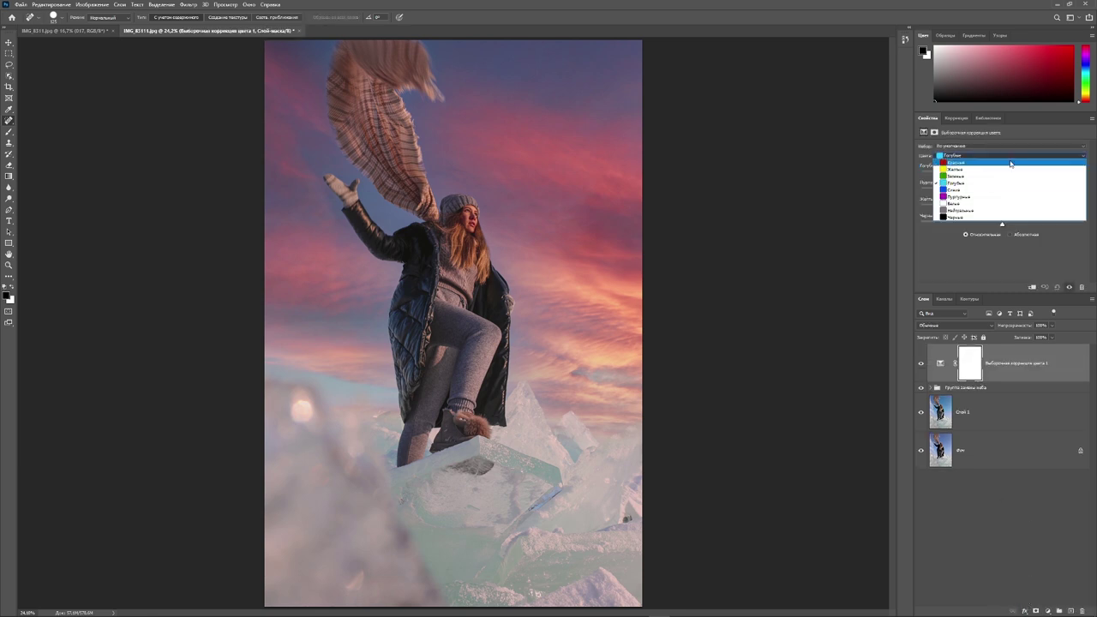
click(991, 163)
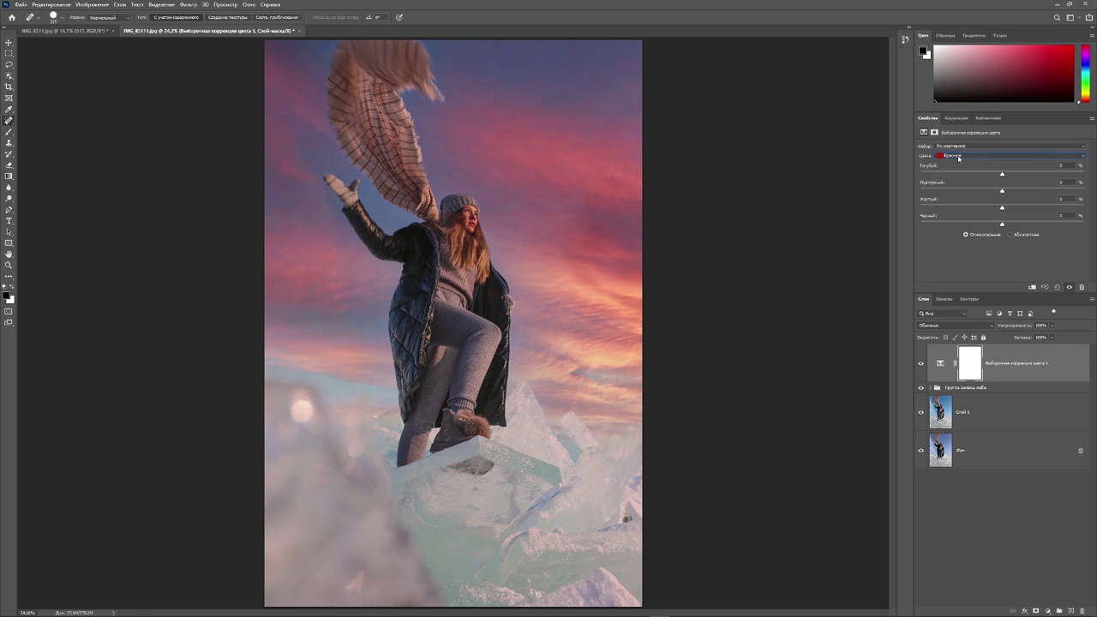
- Set the Reds' Cyan to about −40% in Selective Color
drag(1002, 175, 1032, 177)
drag(938, 170, 928, 168)
drag(1004, 177, 961, 175)
mouse_move(961, 176)
mouse_down()
mouse_move(1068, 174)
mouse_move(1047, 176)
mouse_up()
drag(1047, 176, 969, 164)
- Set the Reds' Magenta to +22% with small Yellow and Black boosts
drag(1003, 192, 959, 185)
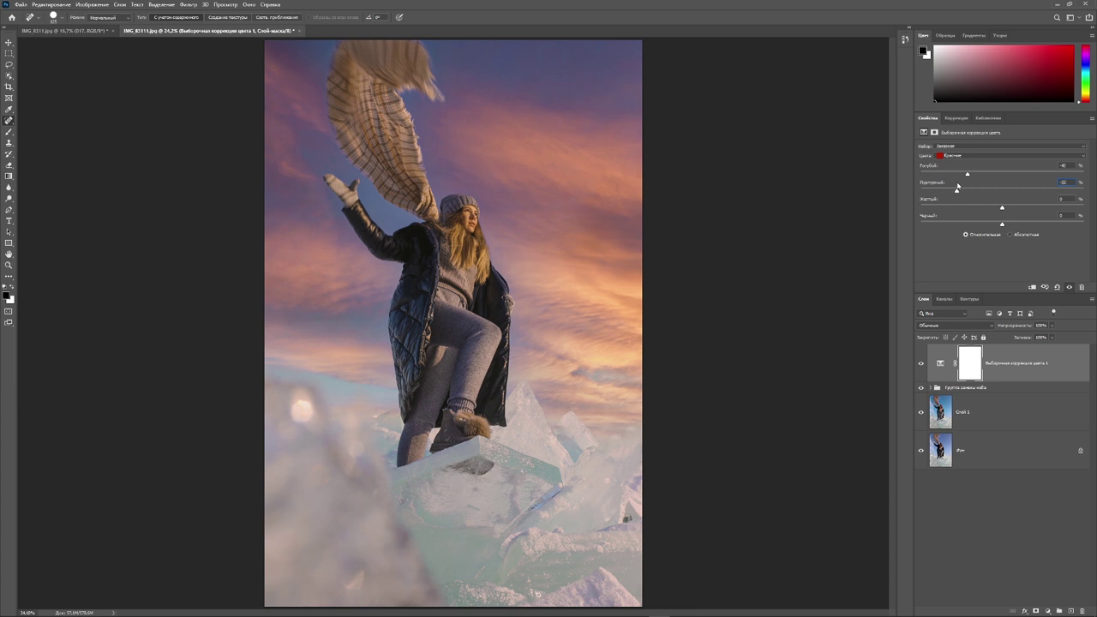
text(0)
key(Return)
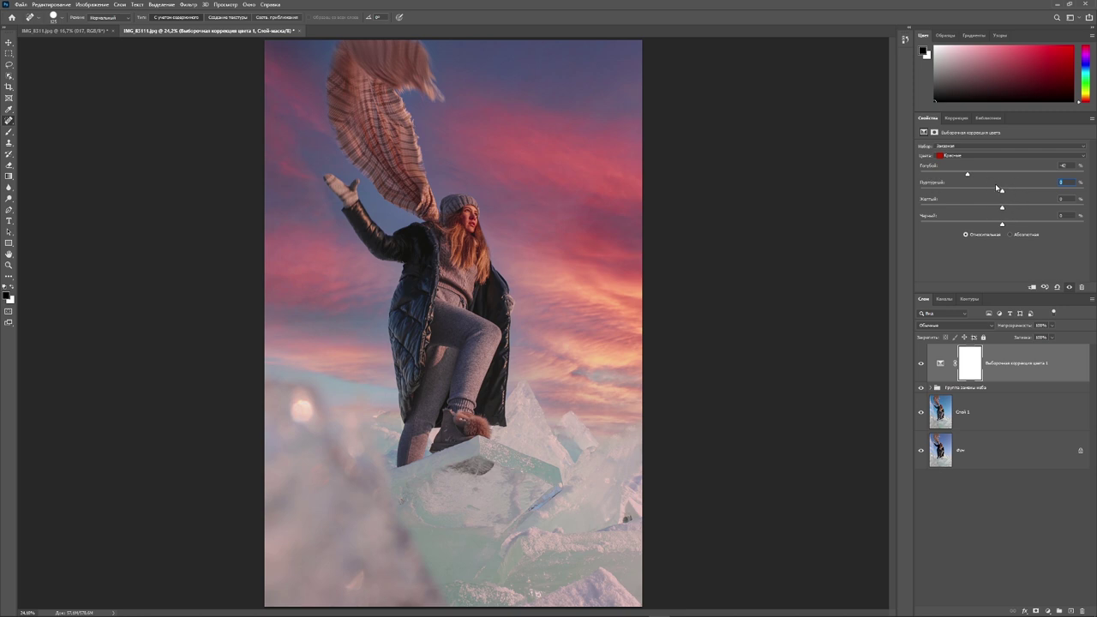
drag(1004, 193, 1021, 193)
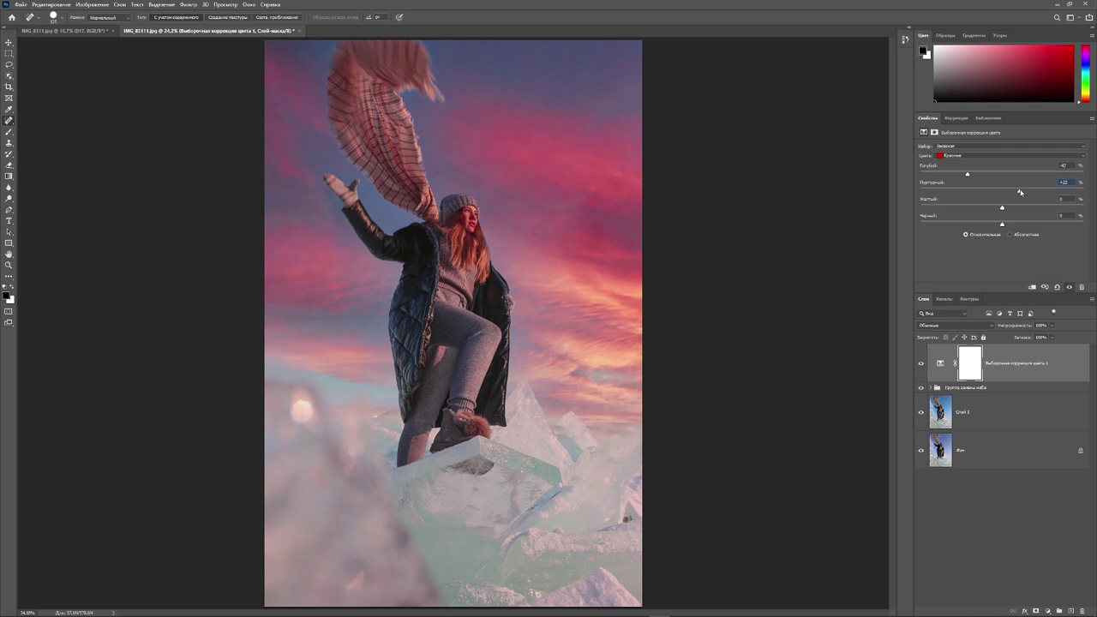
click(1006, 211)
drag(1004, 210, 989, 207)
drag(930, 199, 1013, 209)
drag(1002, 224, 983, 224)
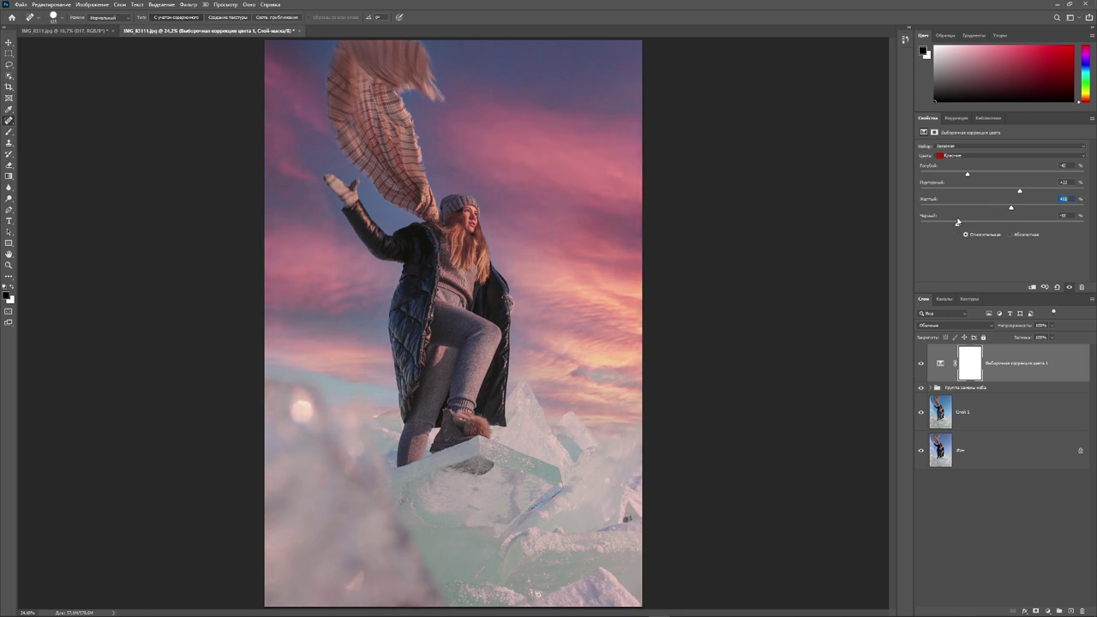
drag(959, 222, 1060, 226)
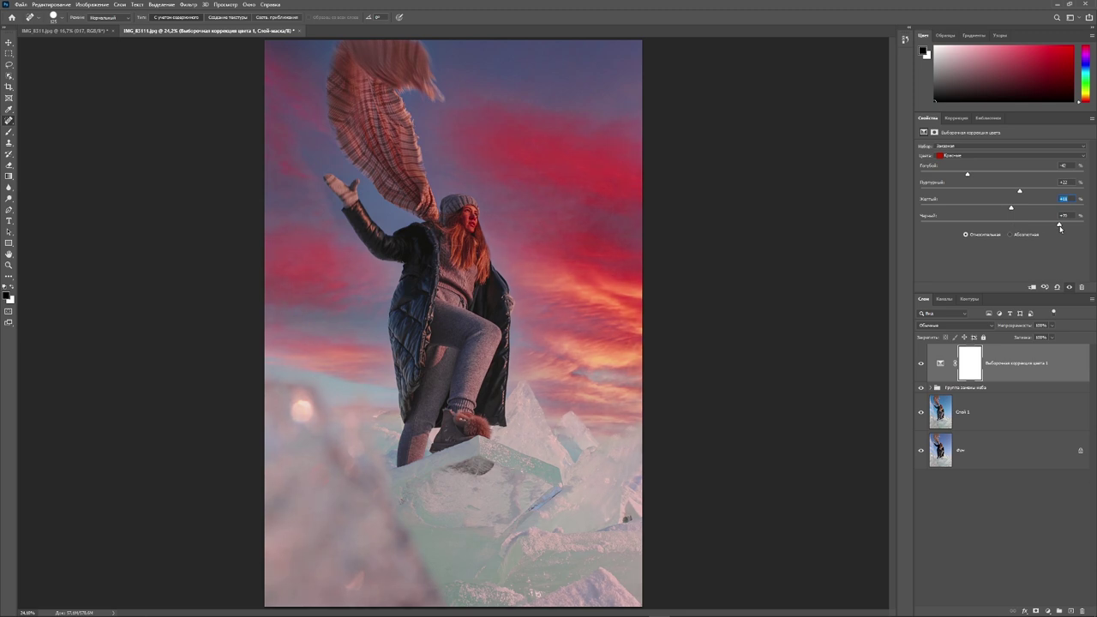
drag(926, 215, 909, 216)
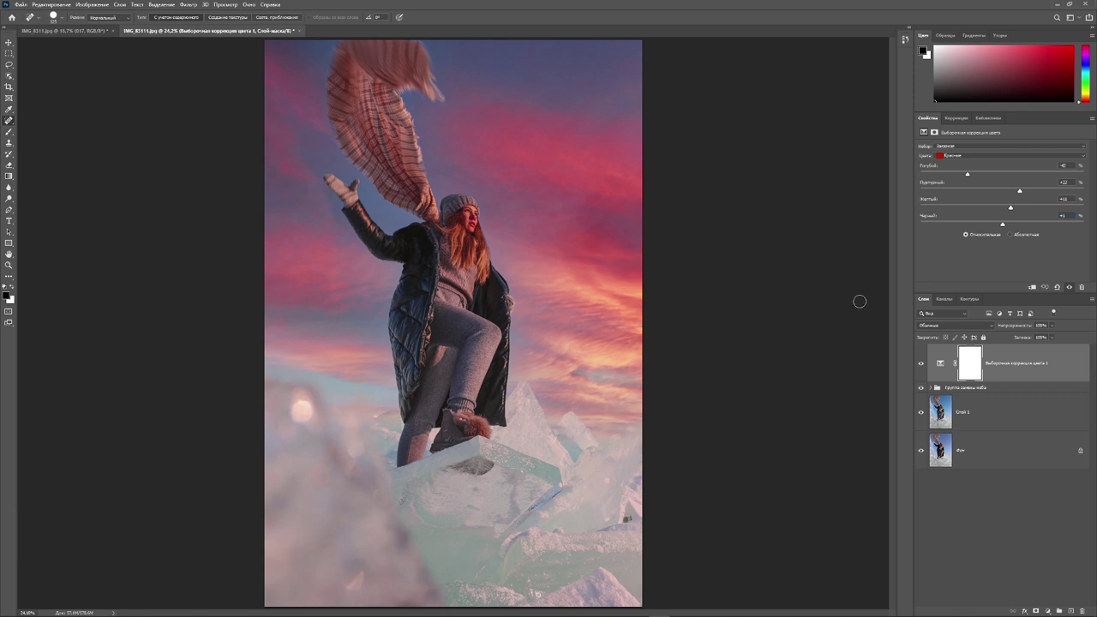
- Paint black with a soft brush on the Selective Color mask over the woman's face
click(9, 131)
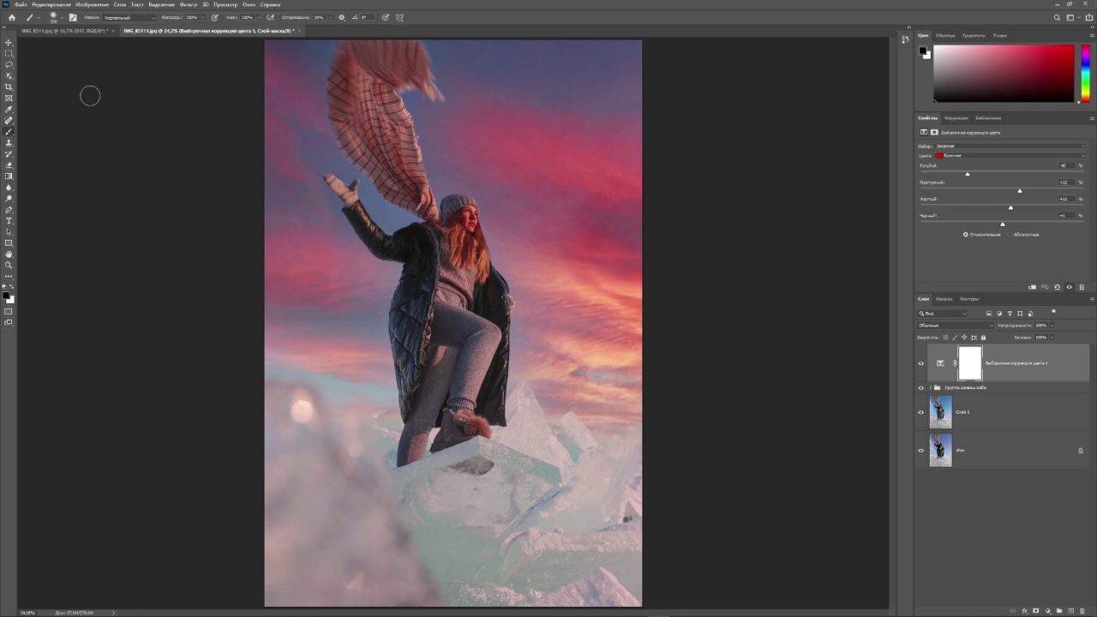
click(54, 17)
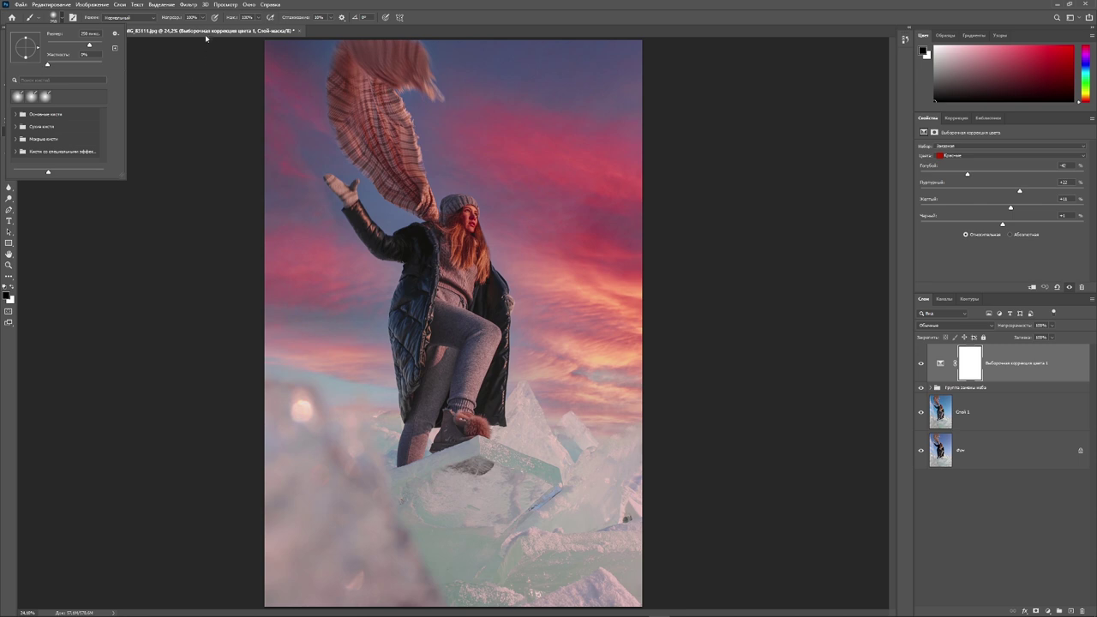
click(224, 182)
key(ctrl+plus)
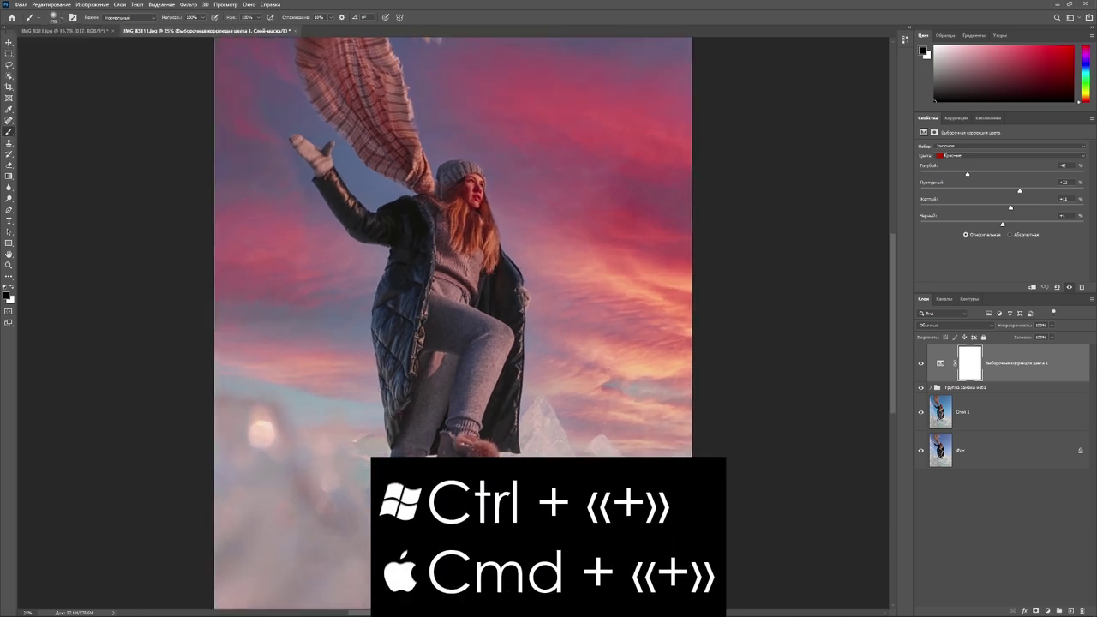
key(ctrl+plus)
key(ctrl+plus)
key(ctrl+plus)
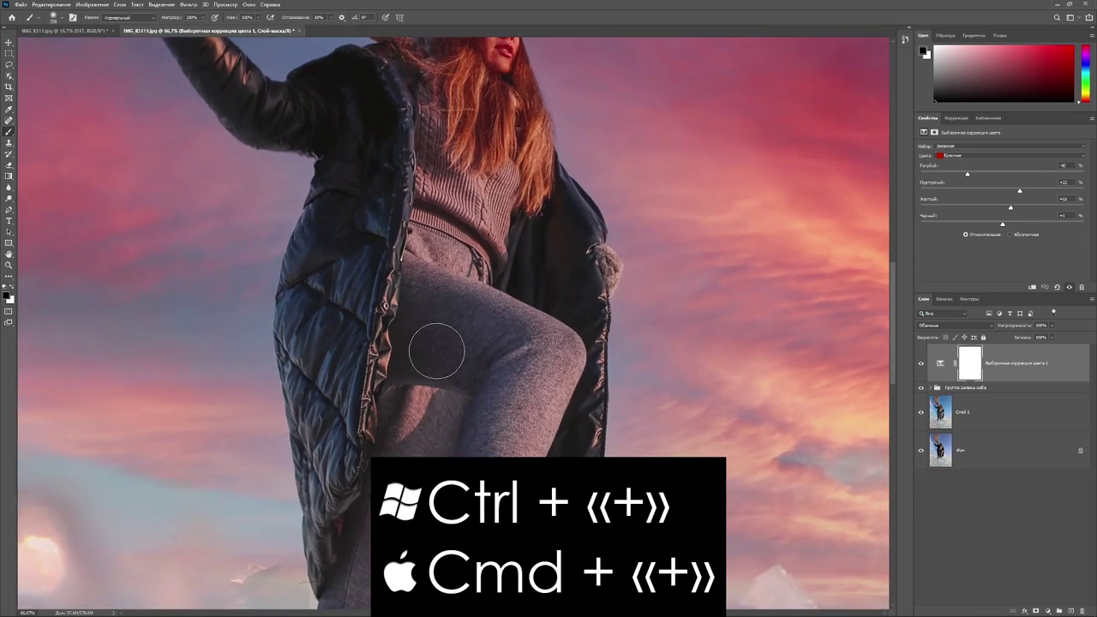
drag(438, 351, 463, 454)
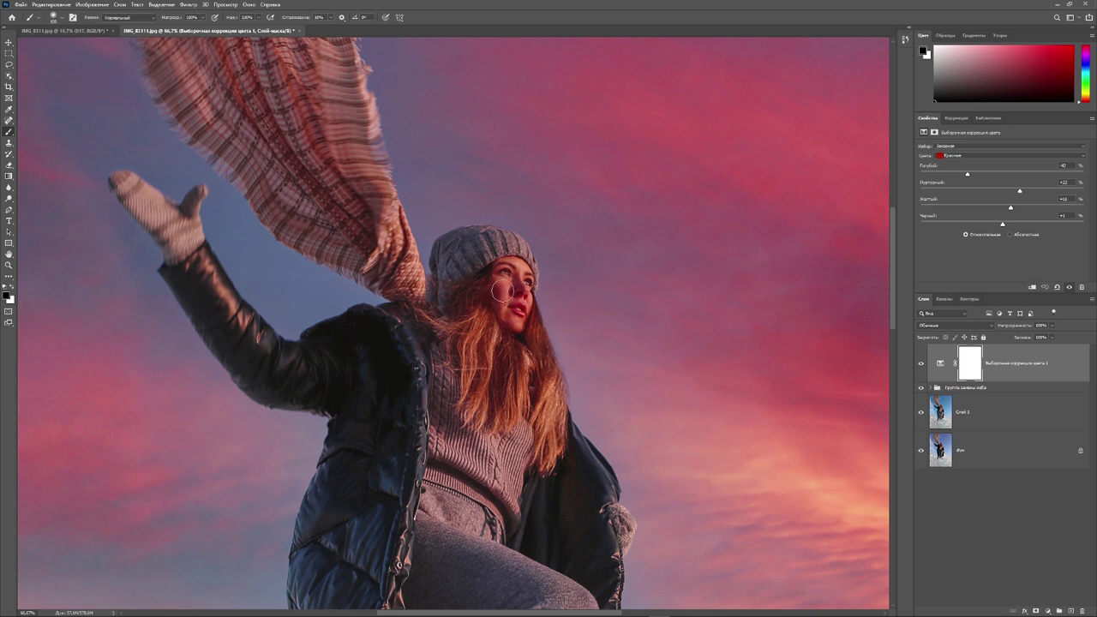
drag(501, 300, 510, 309)
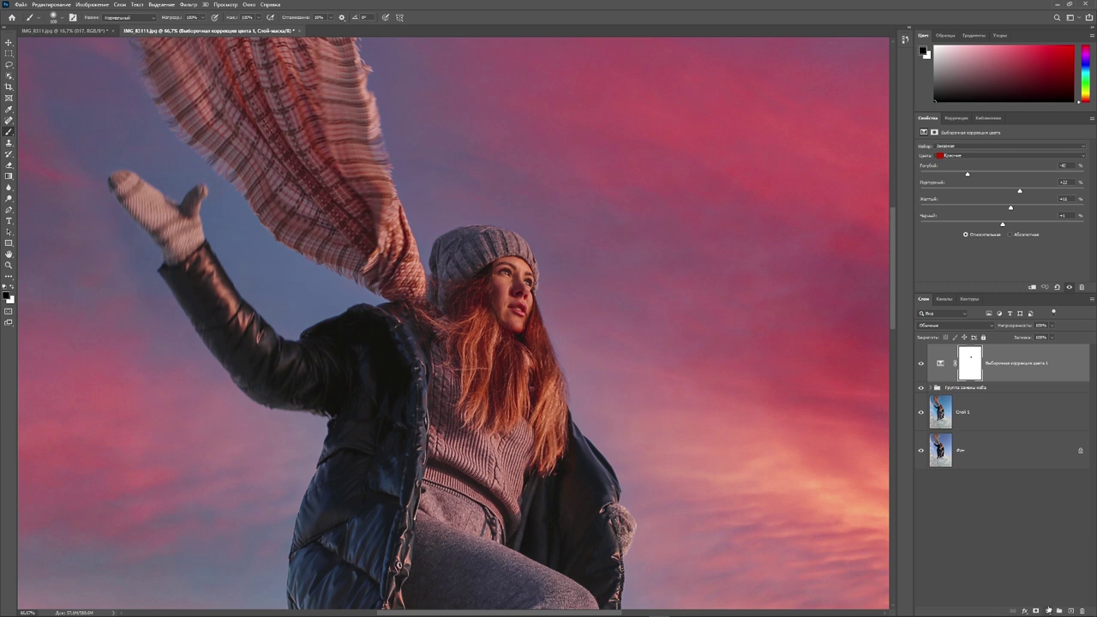
- Add a Hue/Saturation layer for the Reds (Hue -3, Saturation +7) and fill its mask black
click(1048, 611)
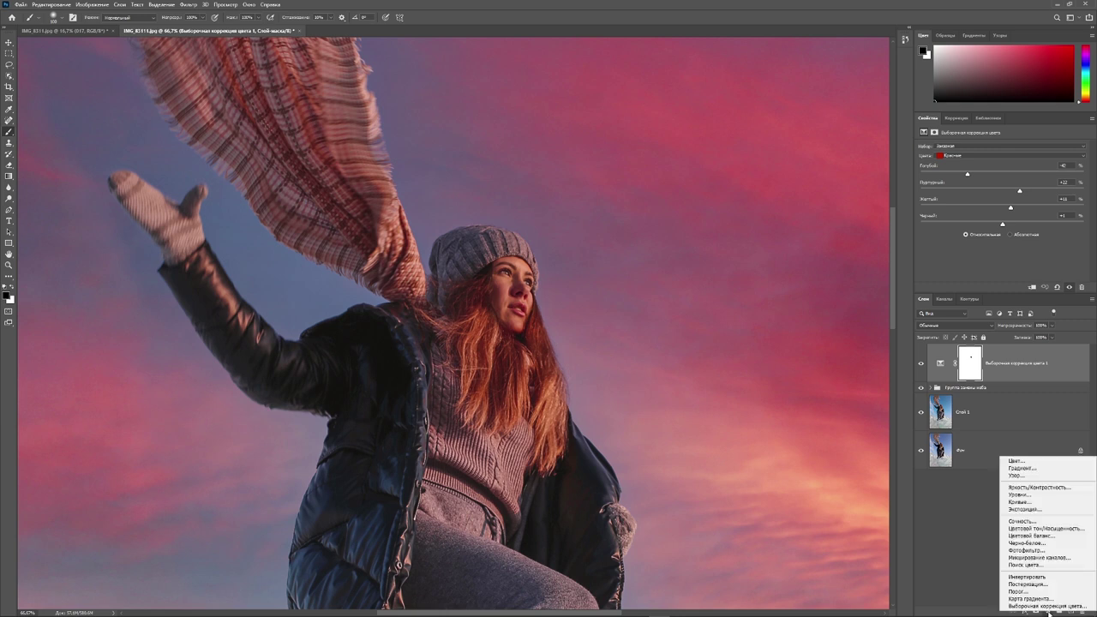
click(1011, 530)
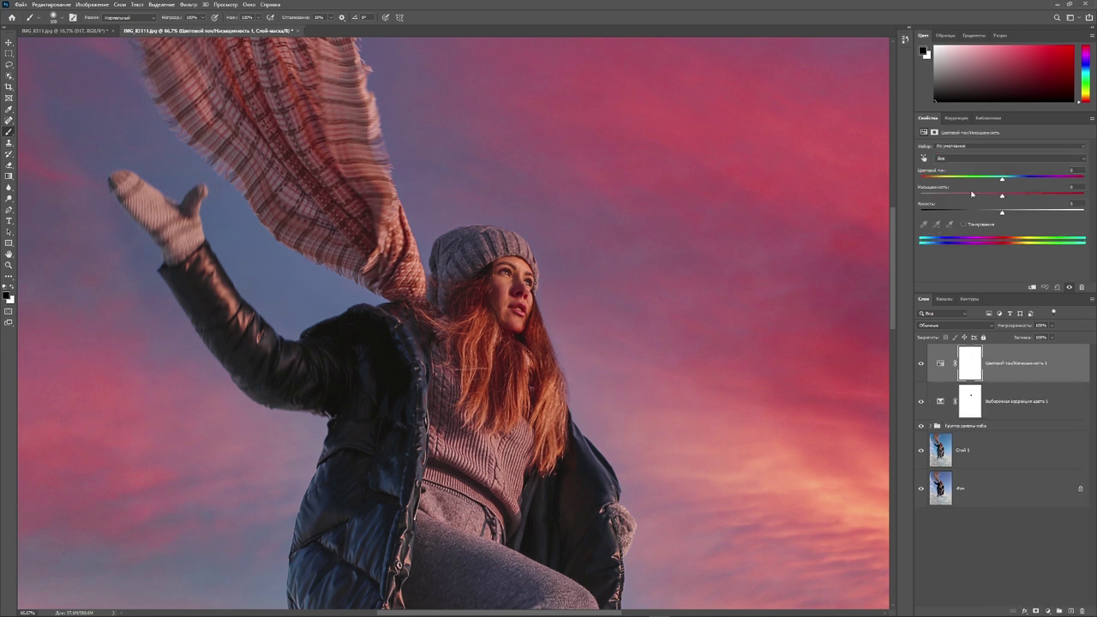
click(924, 158)
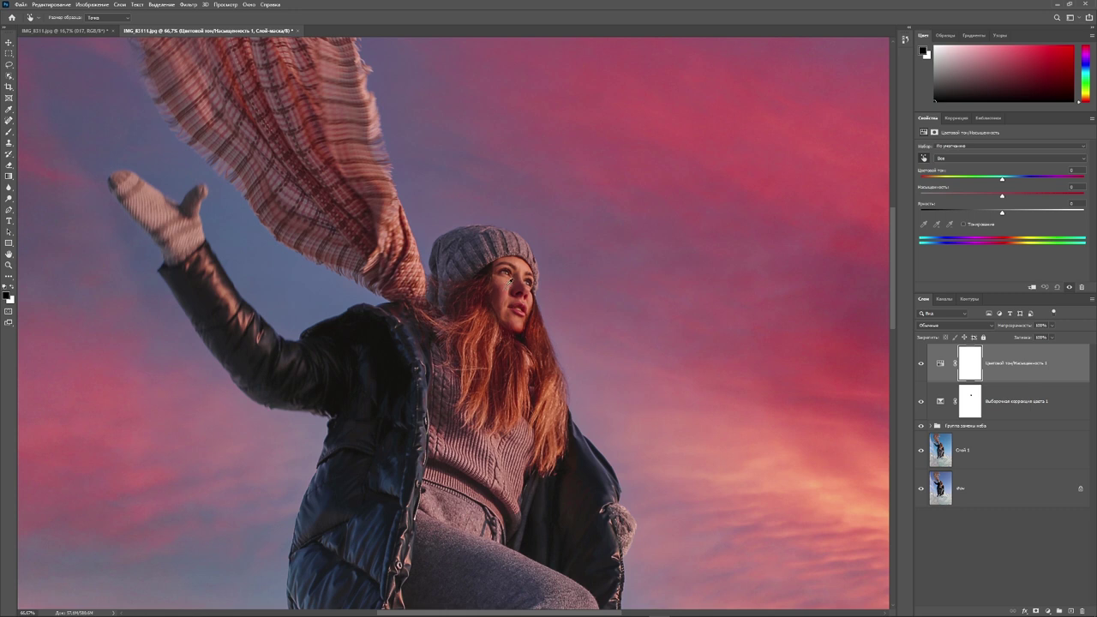
click(511, 281)
drag(1003, 181, 1000, 181)
drag(1000, 181, 1003, 182)
drag(1002, 180, 998, 180)
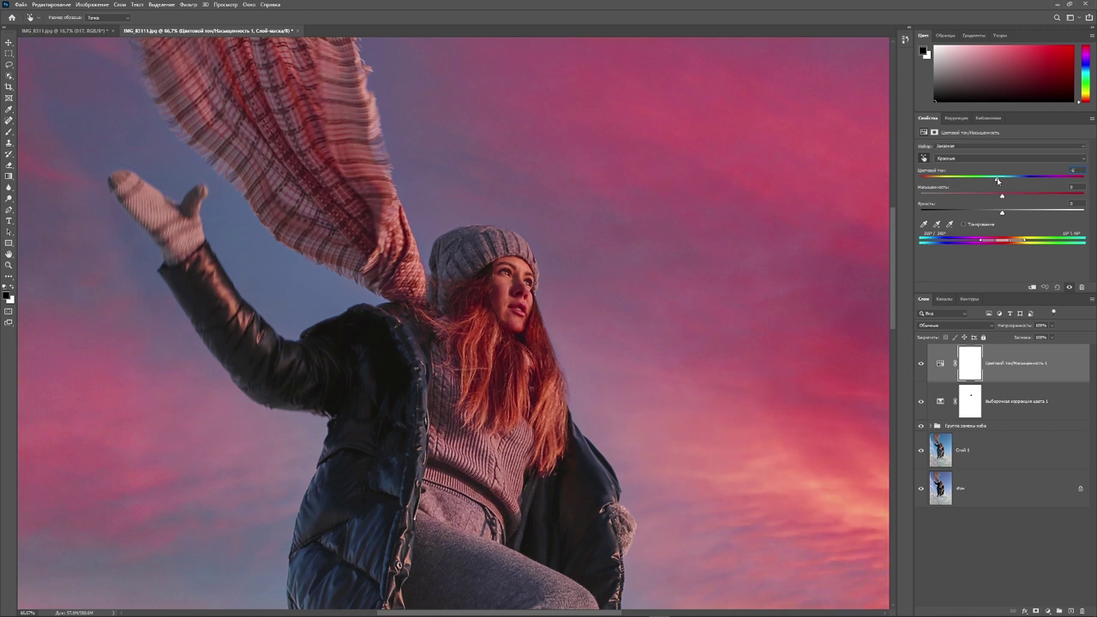
drag(998, 180, 999, 181)
drag(1003, 199, 1006, 198)
key(alt+Delete)
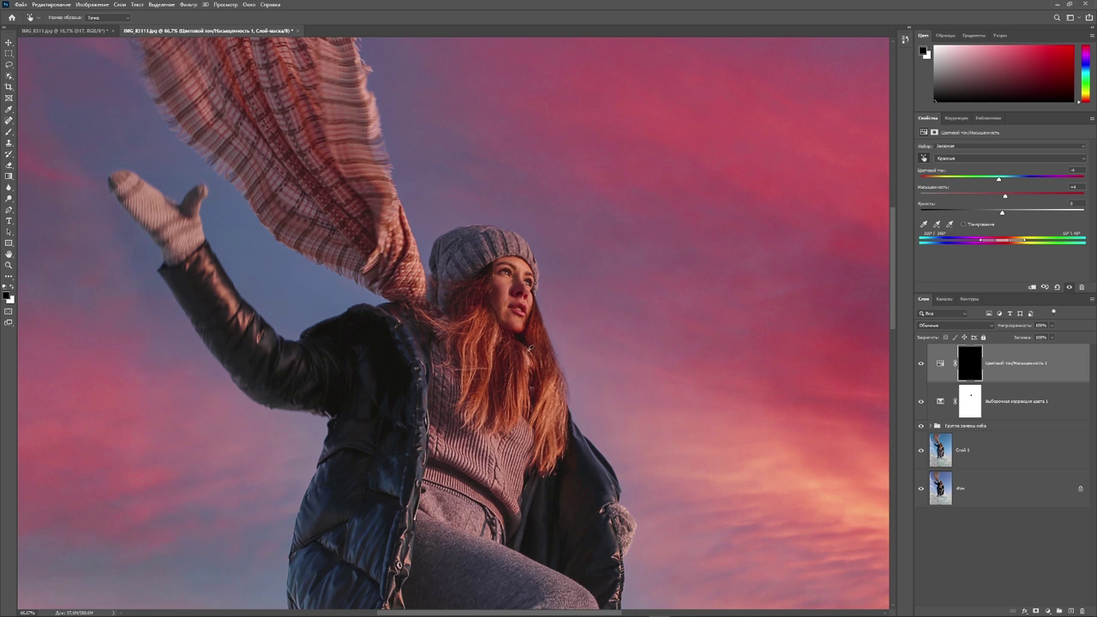
- Brush white on the mask to reveal the red shift on her face, then restore down the window
click(9, 134)
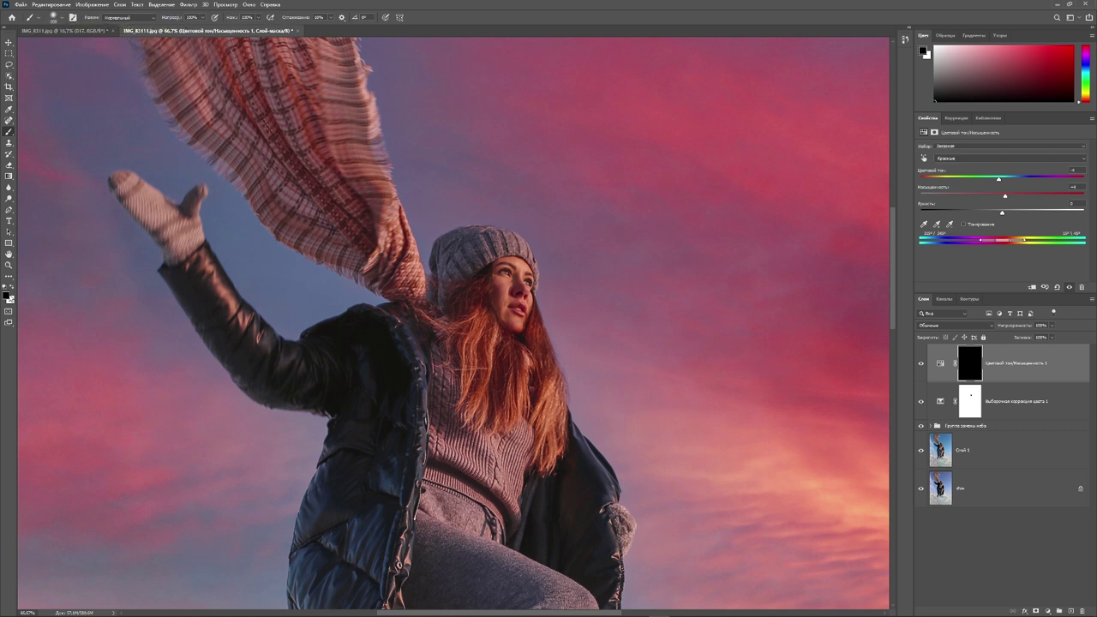
click(15, 289)
drag(517, 338, 508, 279)
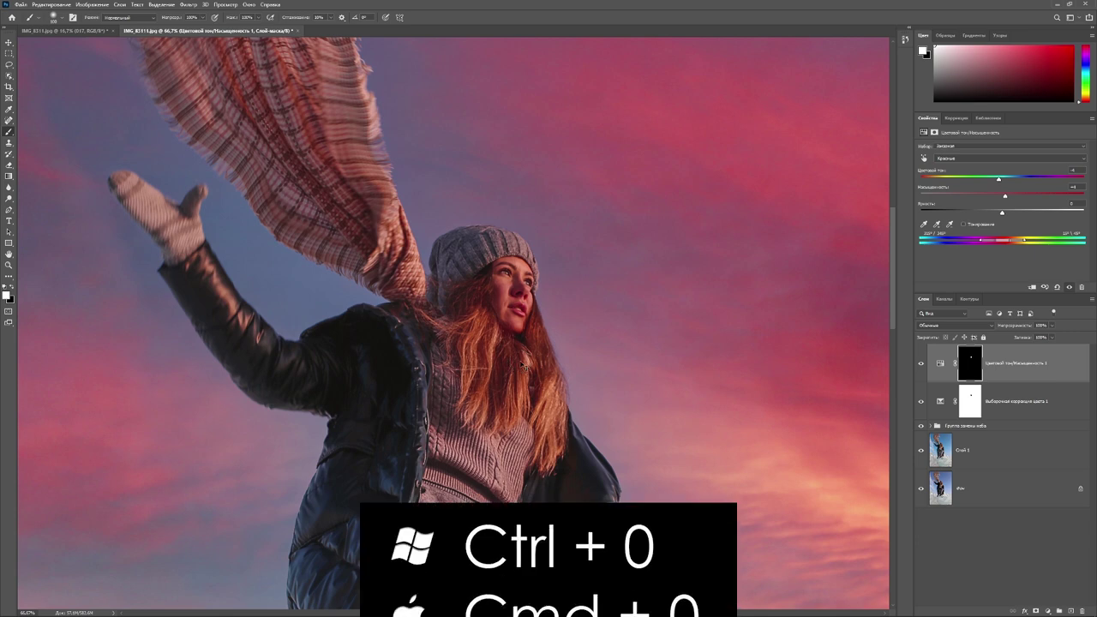
key(ctrl+0)
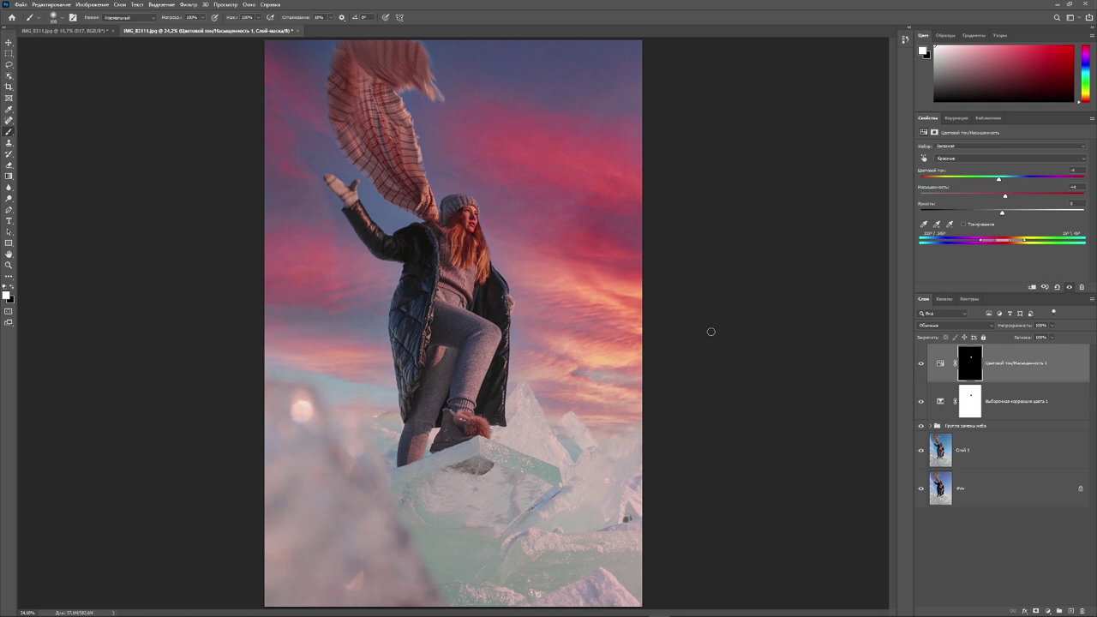
click(1069, 6)
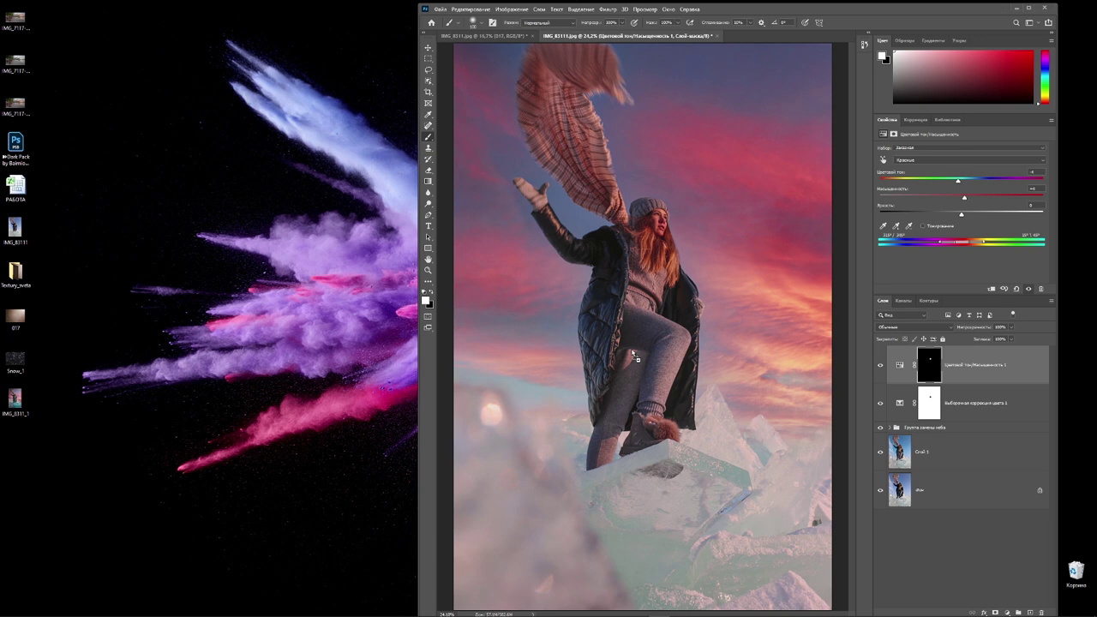
- Place the 017 texture image onto the portrait and rotate it to -90°
drag(635, 356, 636, 356)
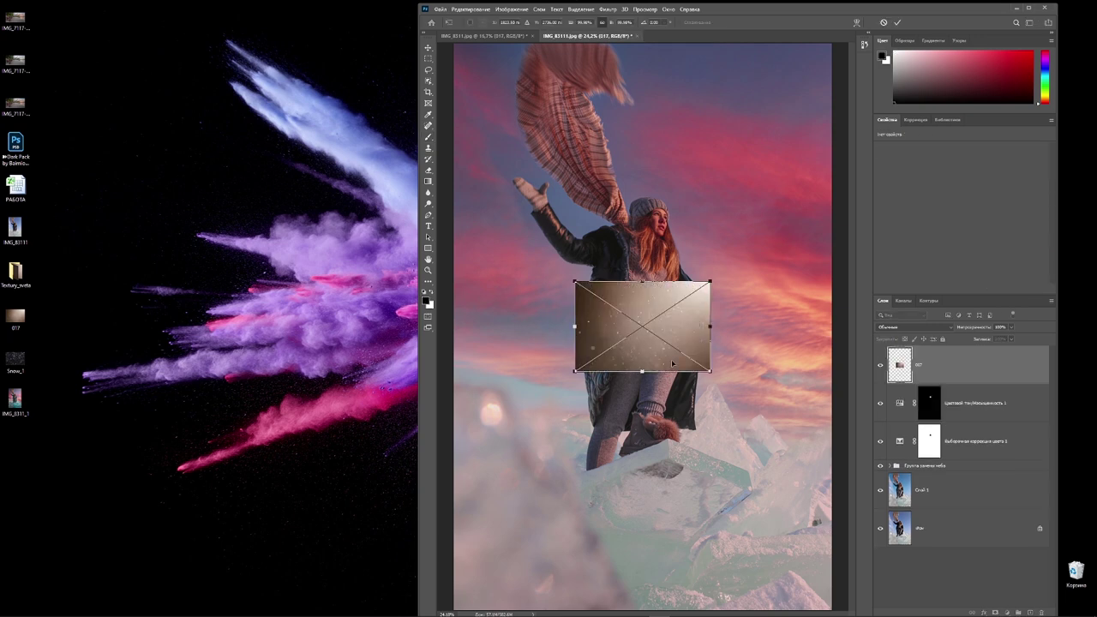
key(super+Up)
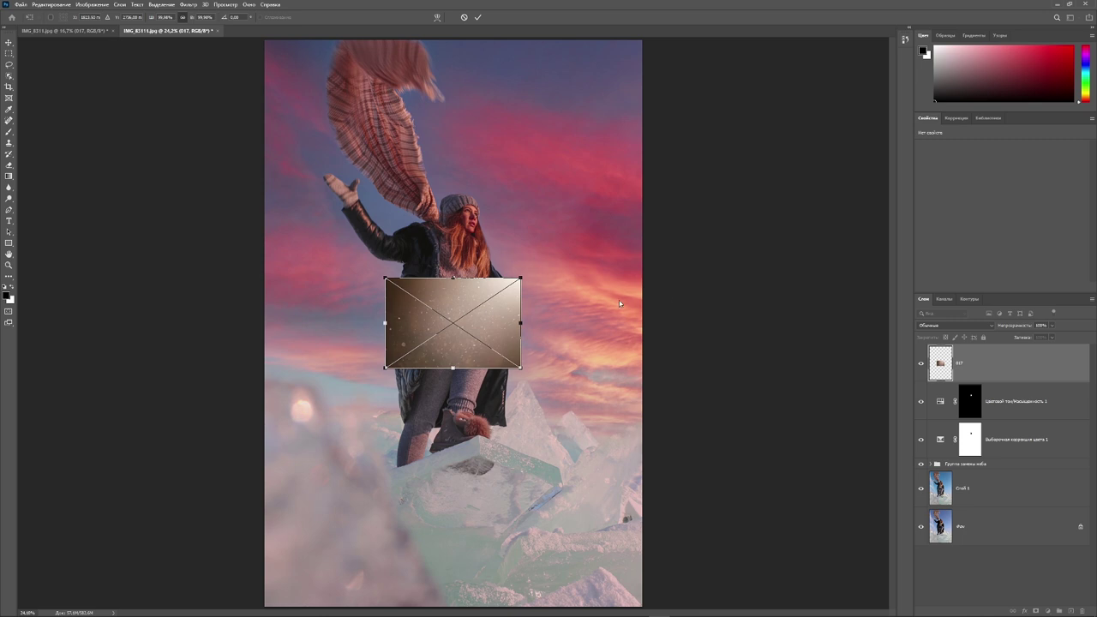
drag(619, 303, 377, 196)
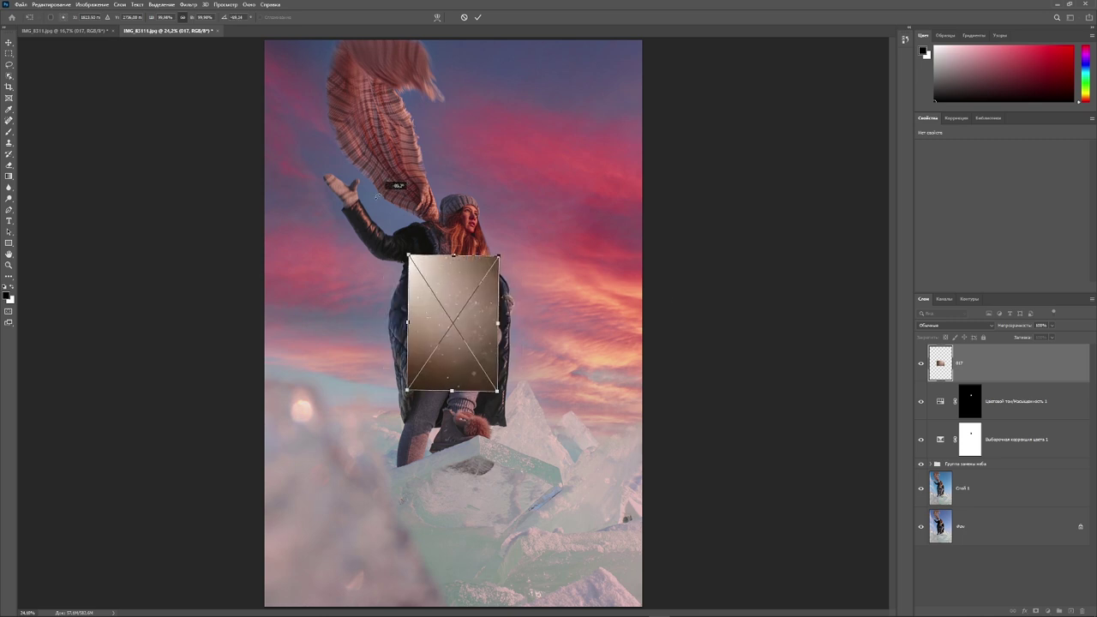
click(235, 17)
text(-9)
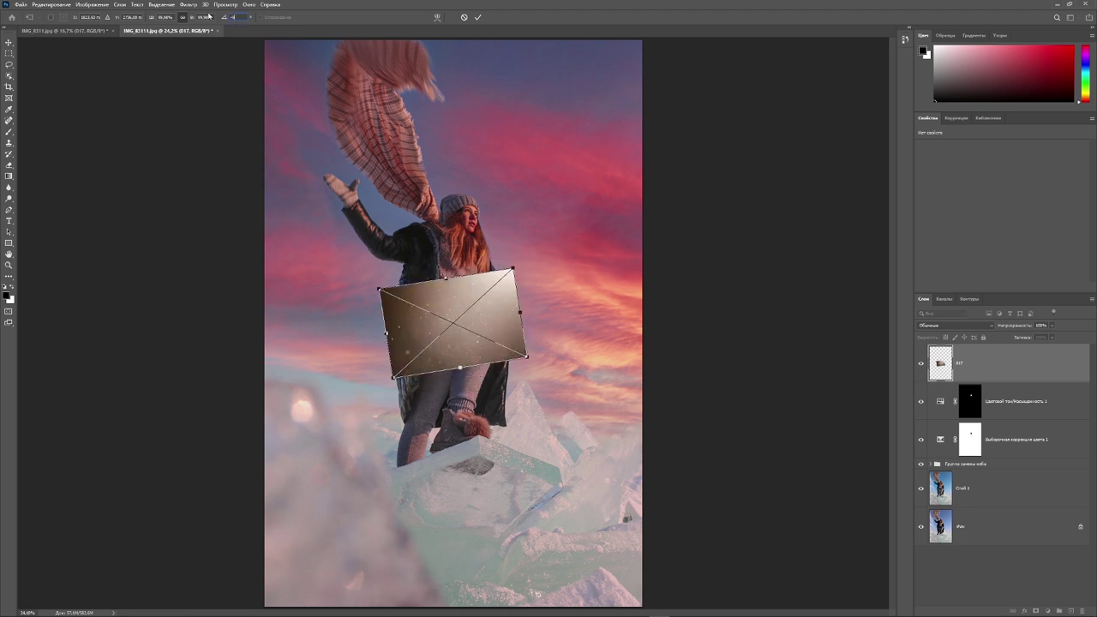
text(0)
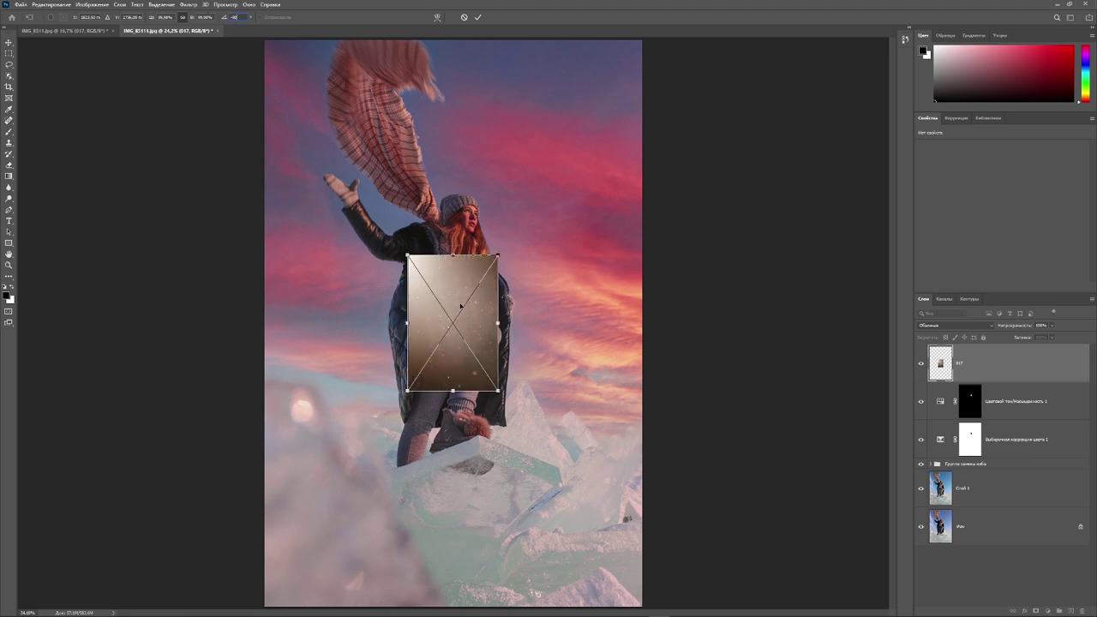
- Flip the texture horizontally and stretch it to cover the whole canvas
right_click(455, 292)
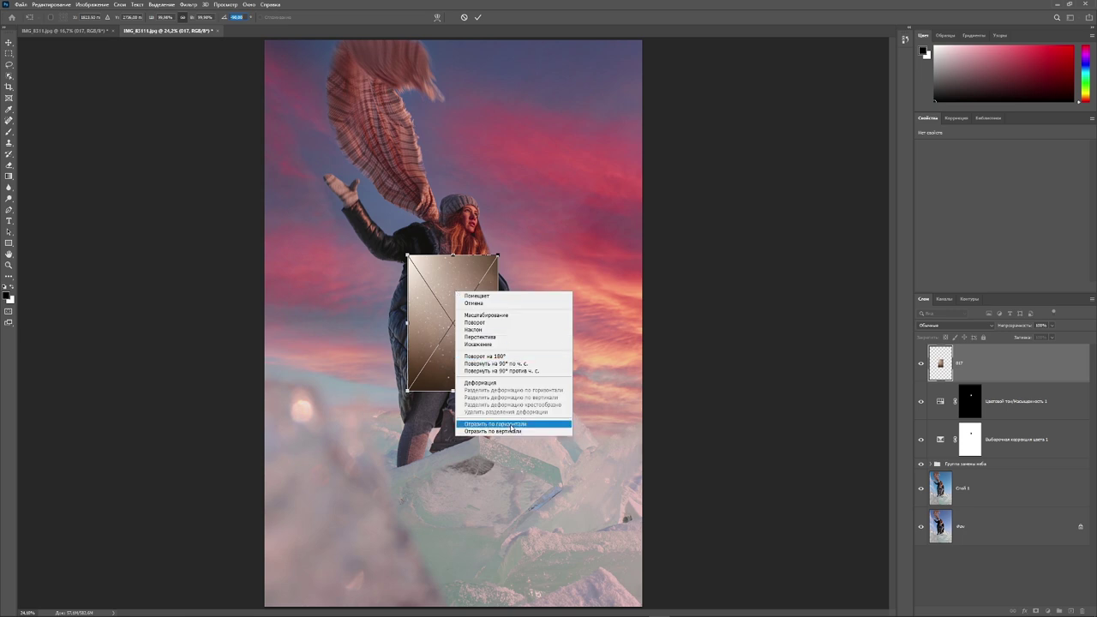
click(511, 424)
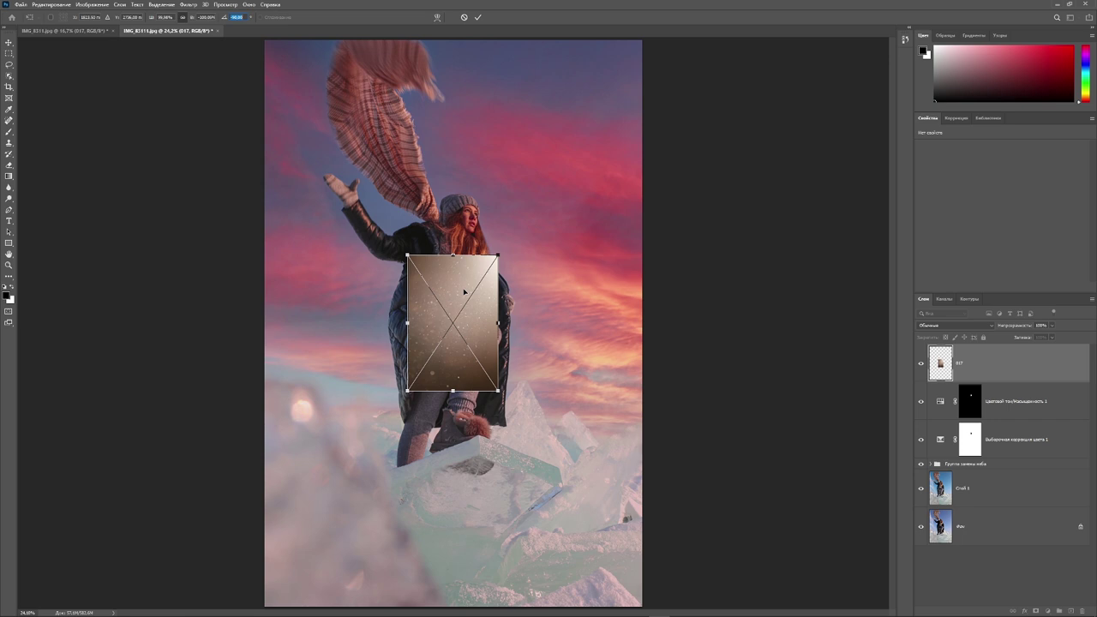
mouse_move(464, 293)
mouse_down()
mouse_move(322, 78)
mouse_move(310, 79)
mouse_up()
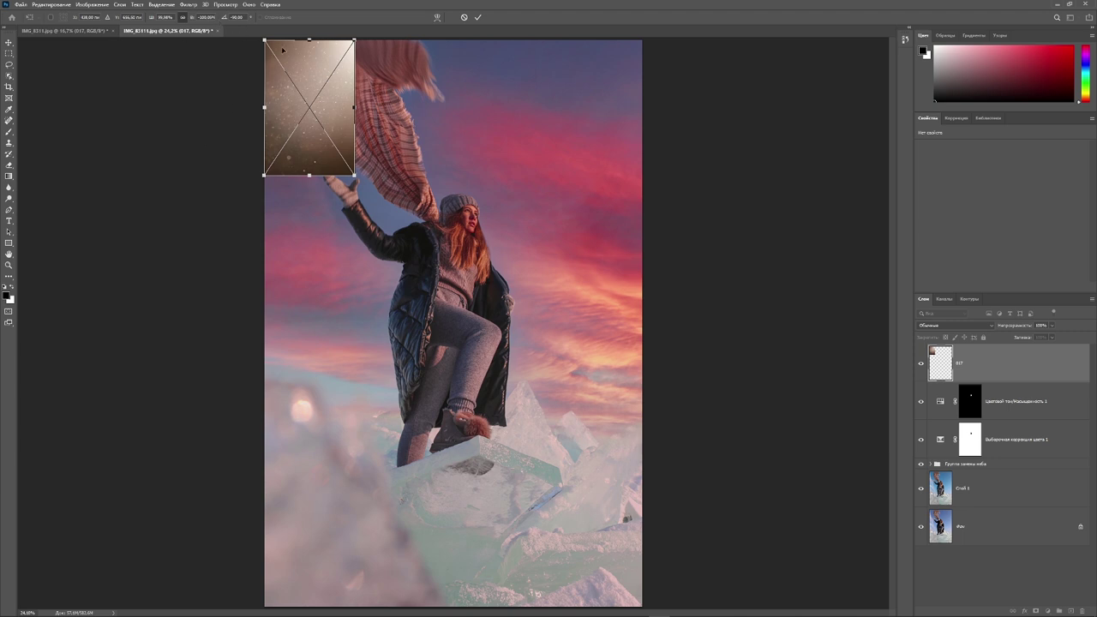
drag(354, 175, 644, 608)
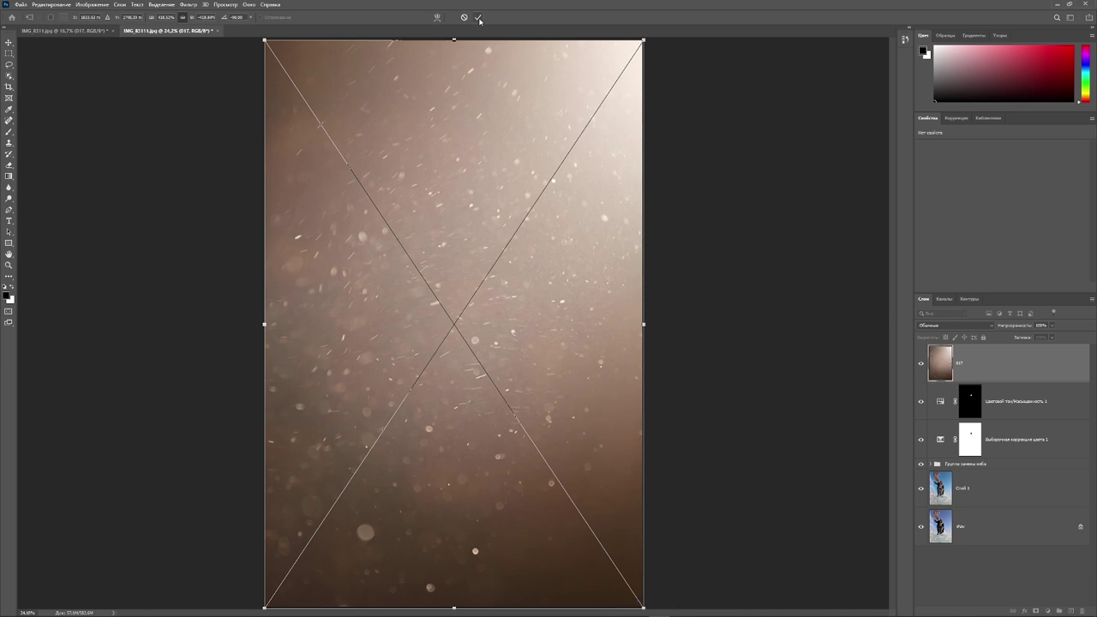
click(478, 17)
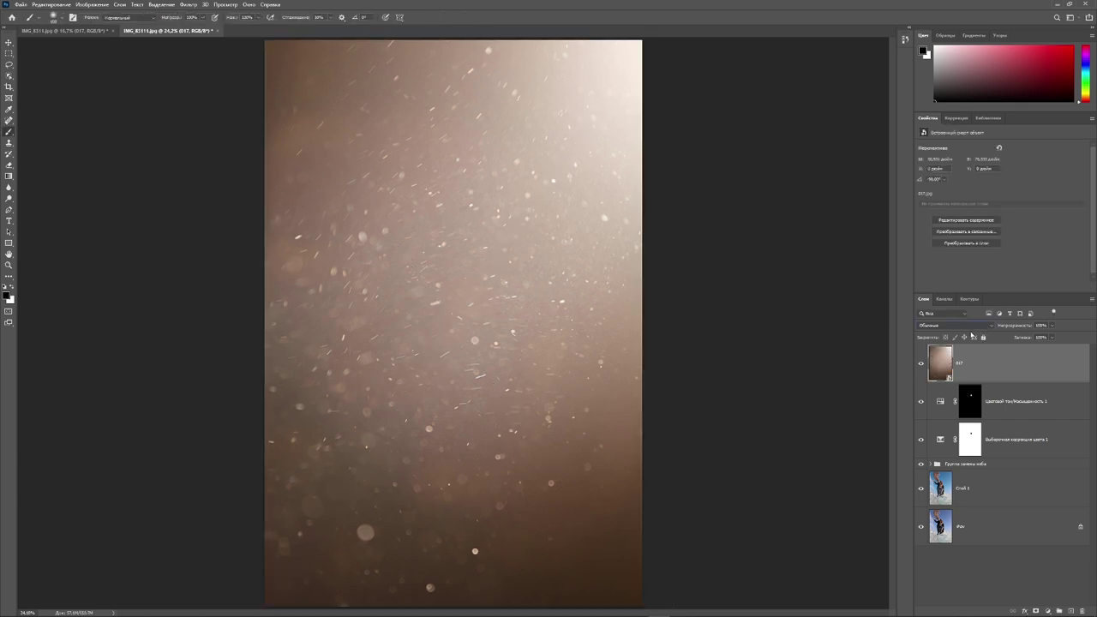
- Set the 017 texture layer to Soft Light and lower its opacity to about 75%
click(991, 326)
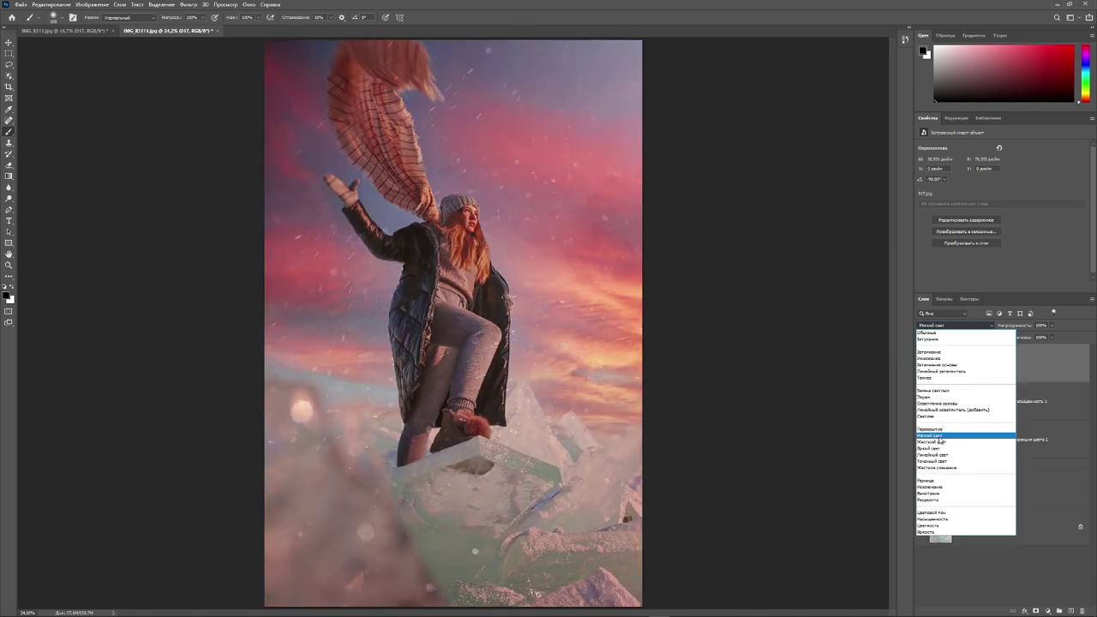
click(941, 438)
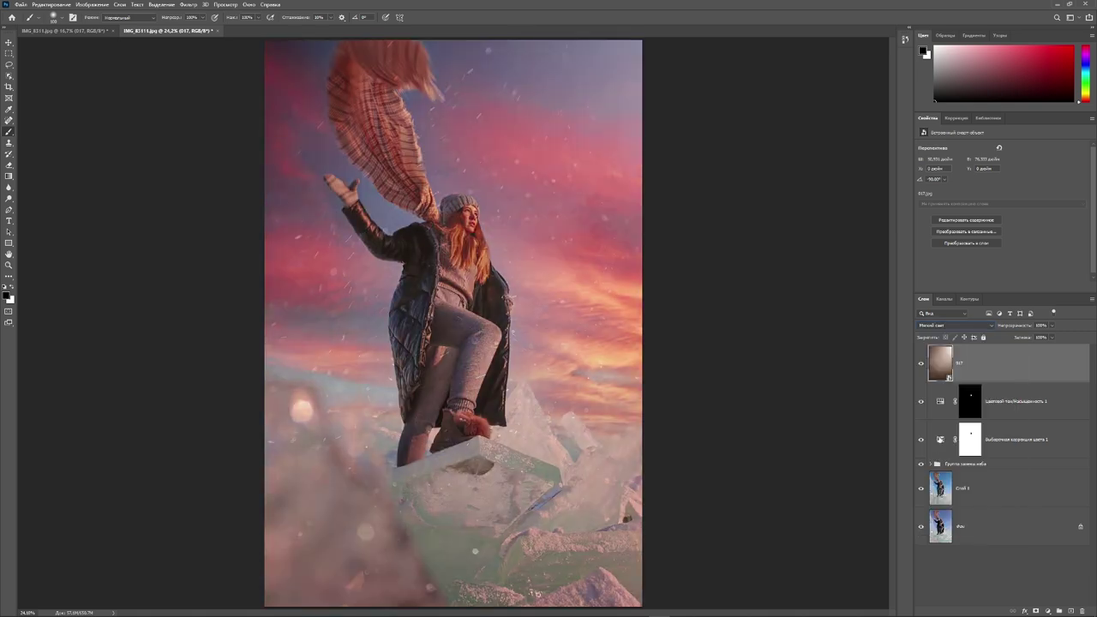
click(922, 365)
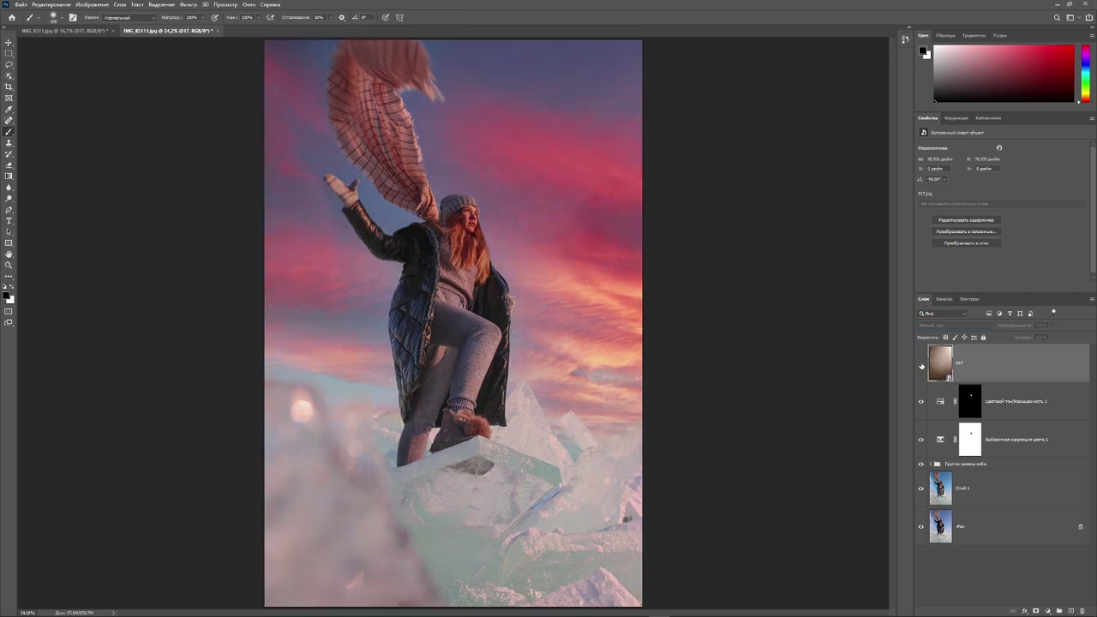
click(922, 365)
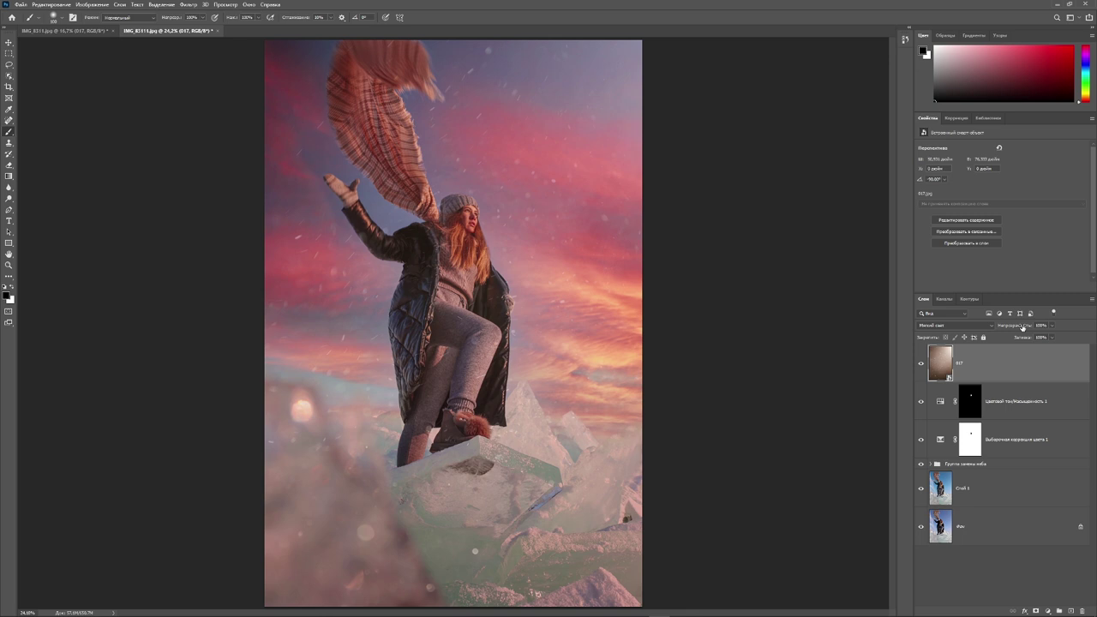
drag(1022, 327, 1010, 328)
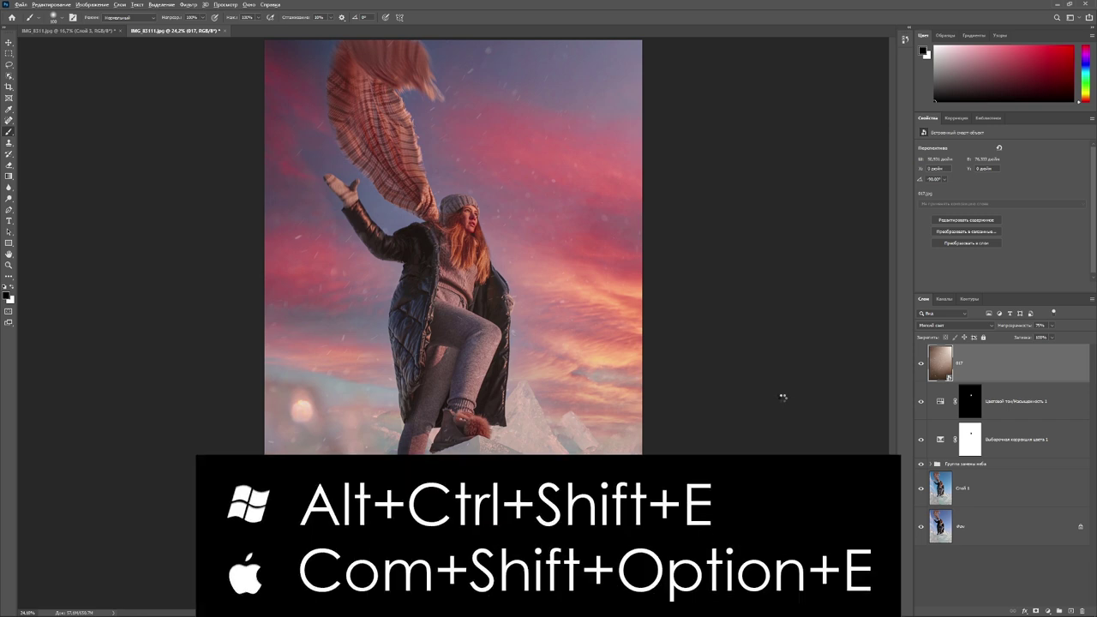
- Stamp all visible layers into a new top layer with Ctrl+Alt+Shift+E, then open the Filter menu
key(ctrl+shift+alt+e)
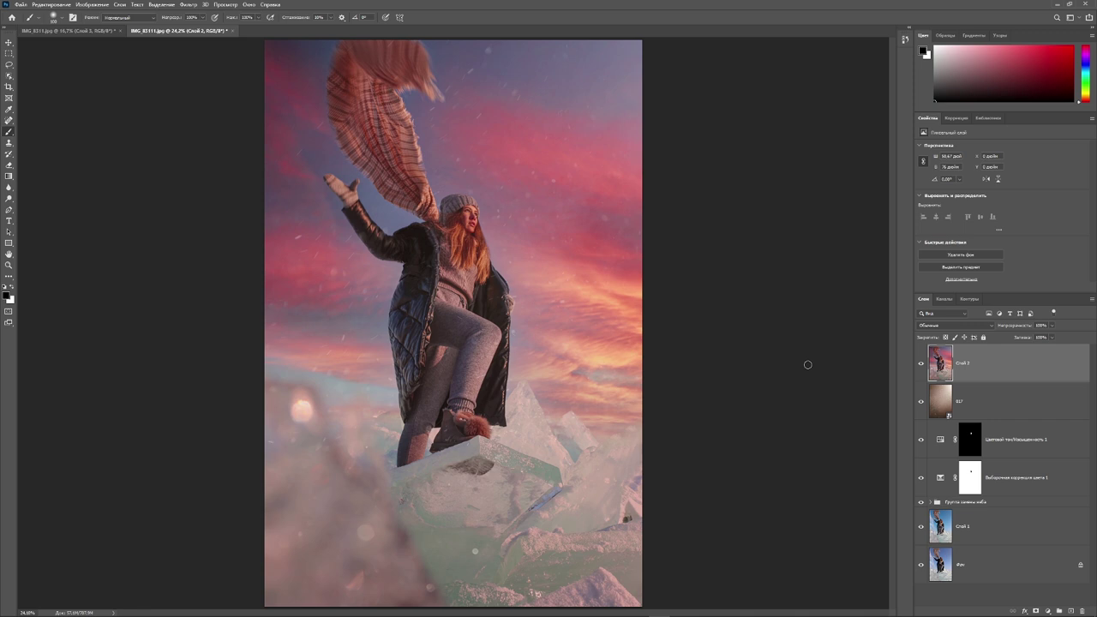
click(188, 4)
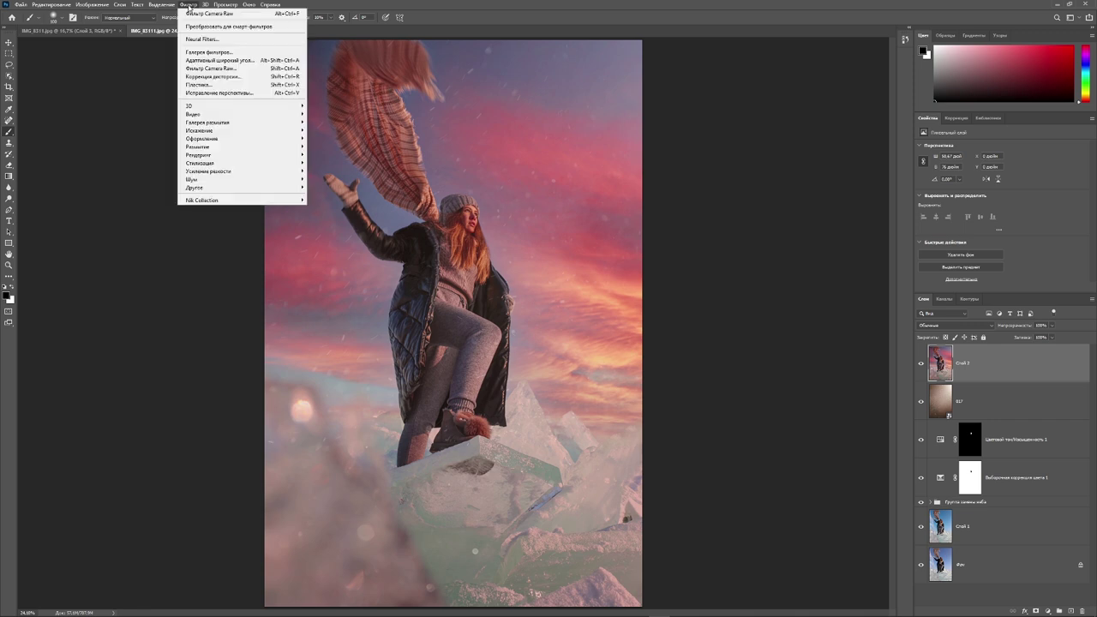
mouse_move(240, 200)
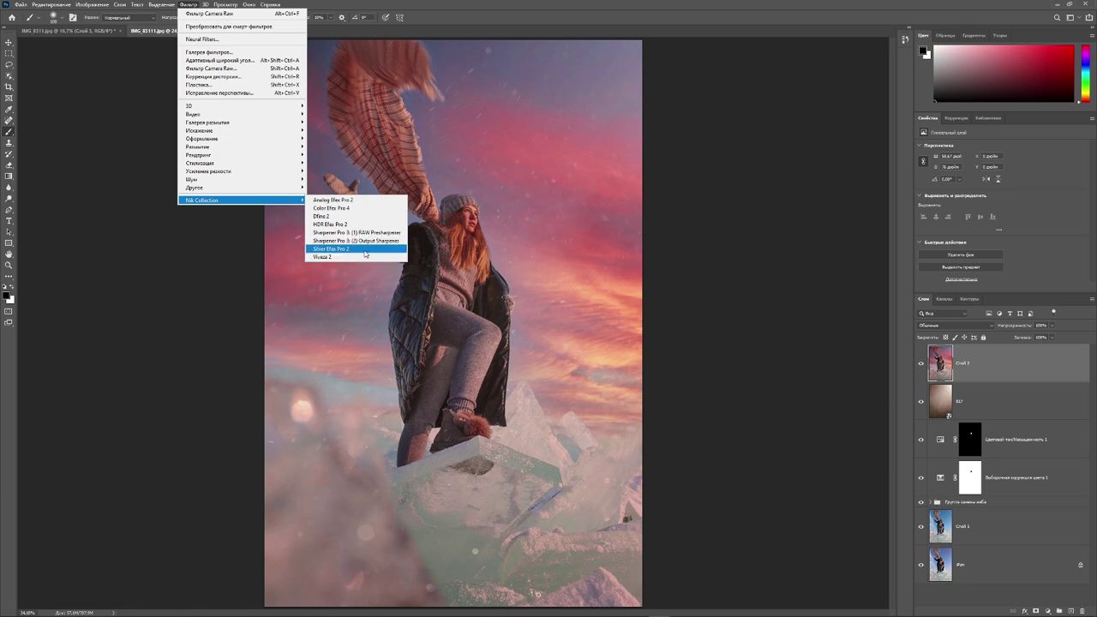
- Convert the merged layer in Silver Efex Pro 2 with preset 006 High Structure (smooth)
click(363, 252)
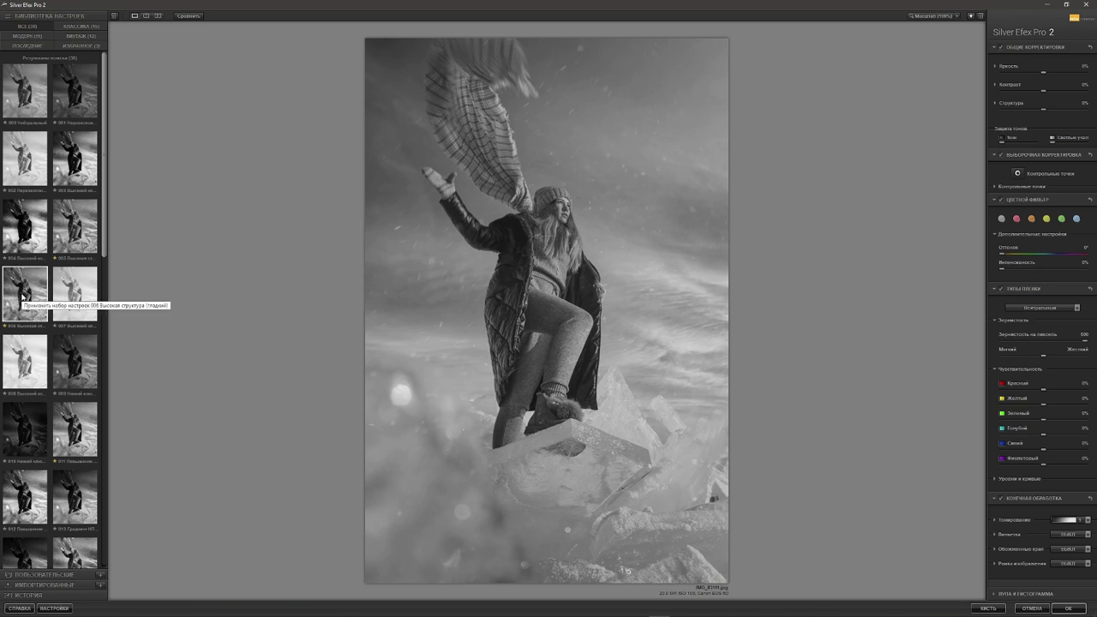
click(14, 297)
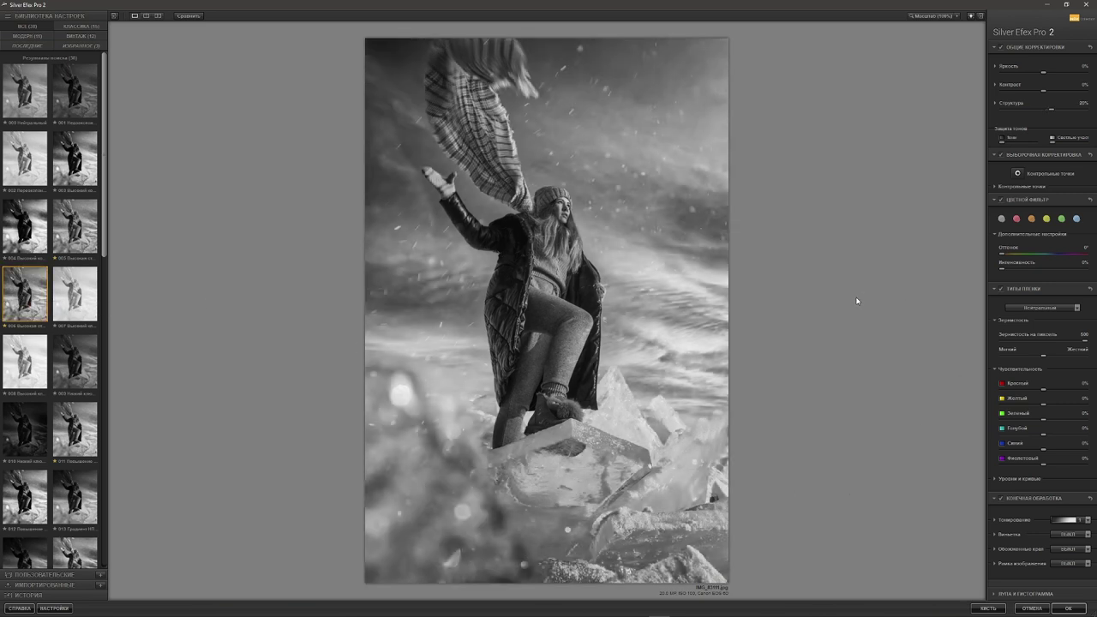
click(1069, 608)
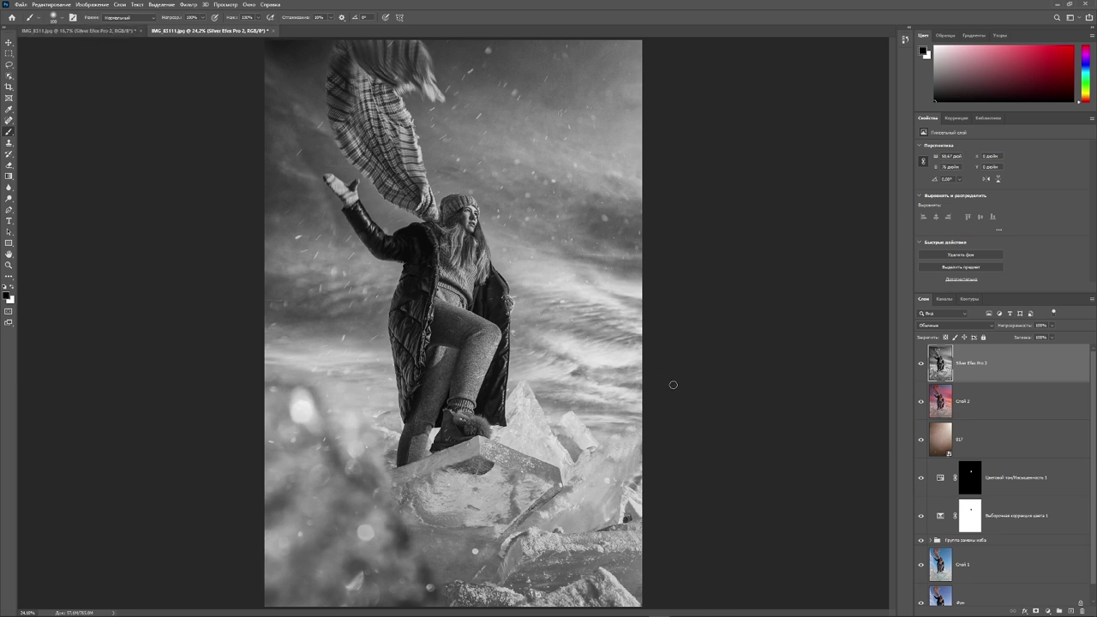
- Blend the black-and-white layer in Soft Light at partial opacity and add an empty layer above
click(990, 326)
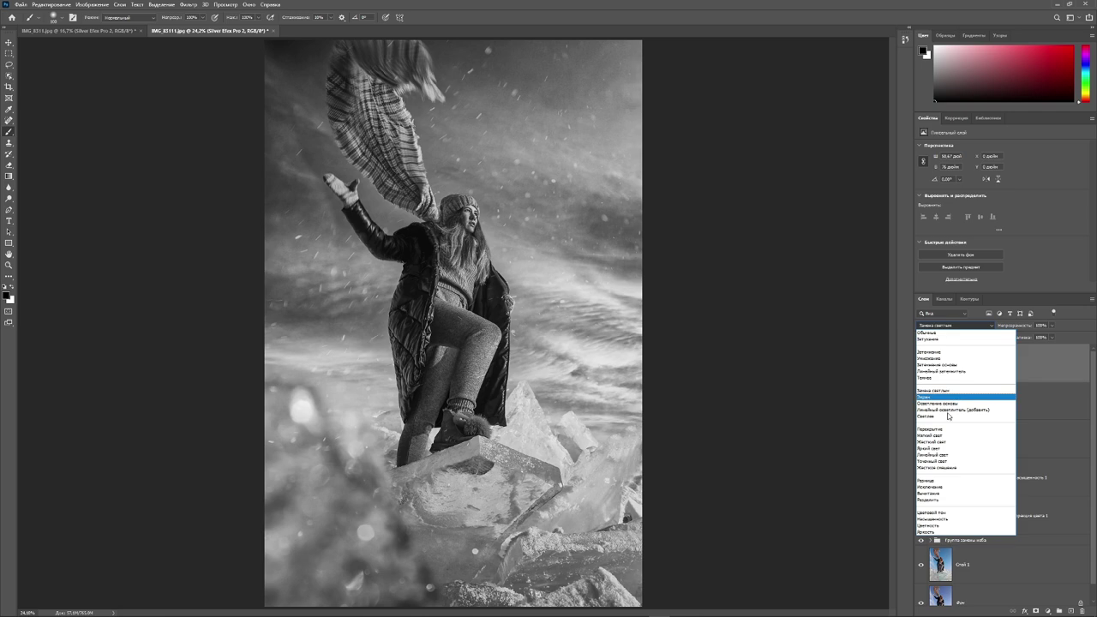
click(939, 436)
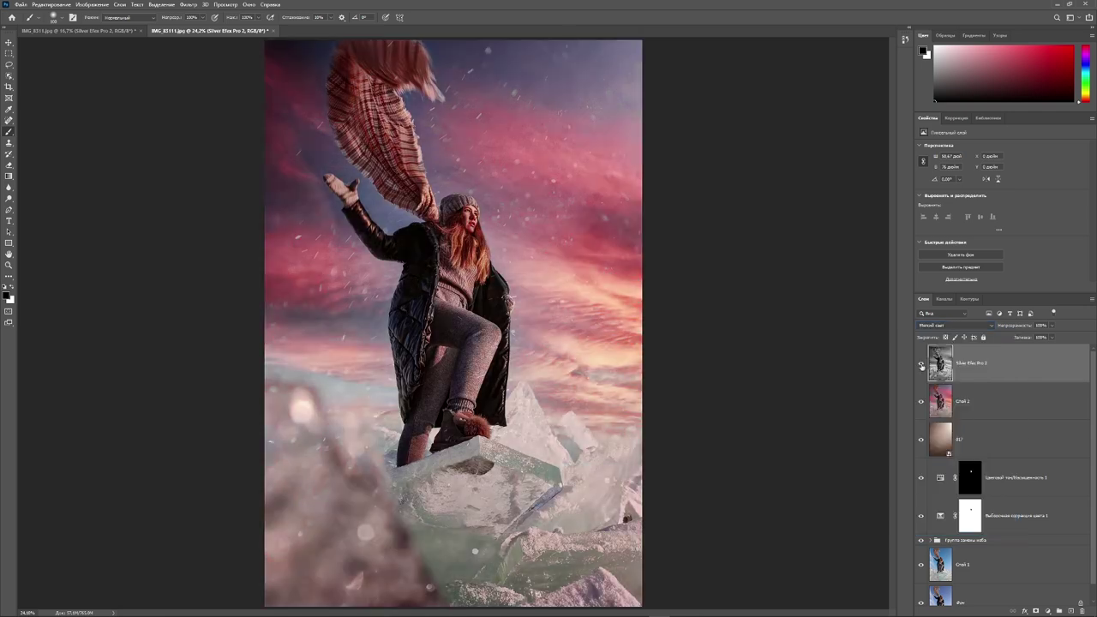
click(922, 365)
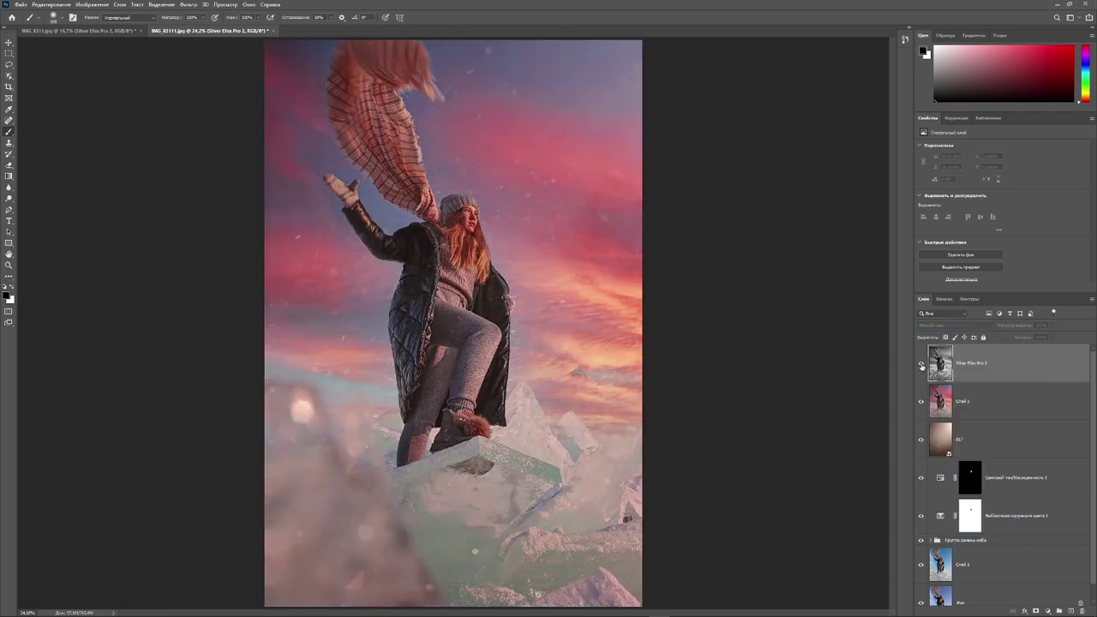
click(922, 365)
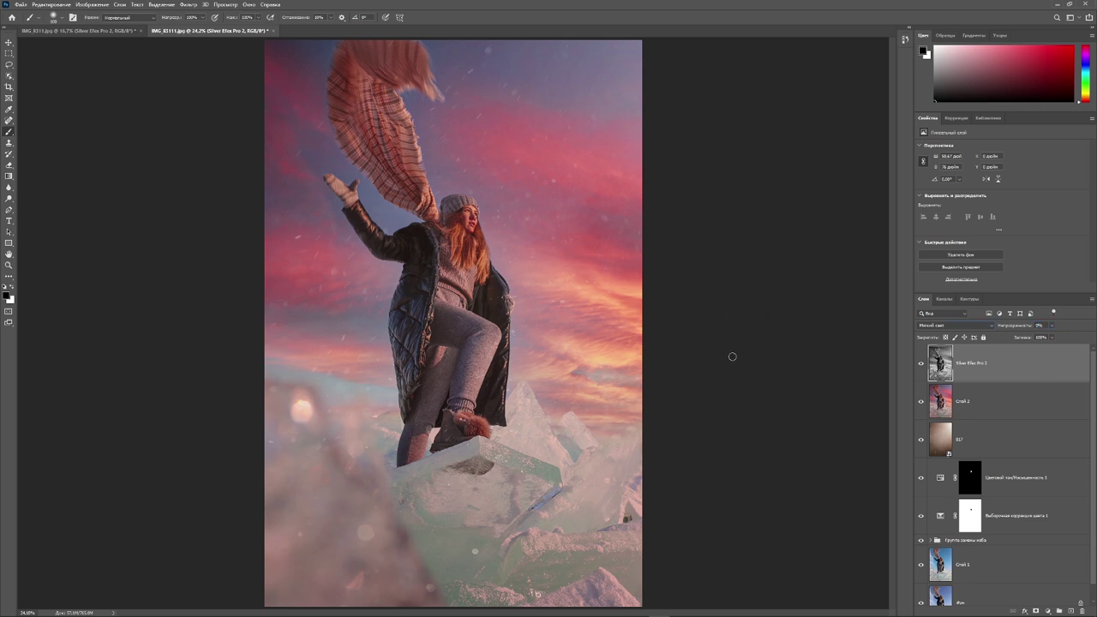
drag(1008, 329, 1028, 329)
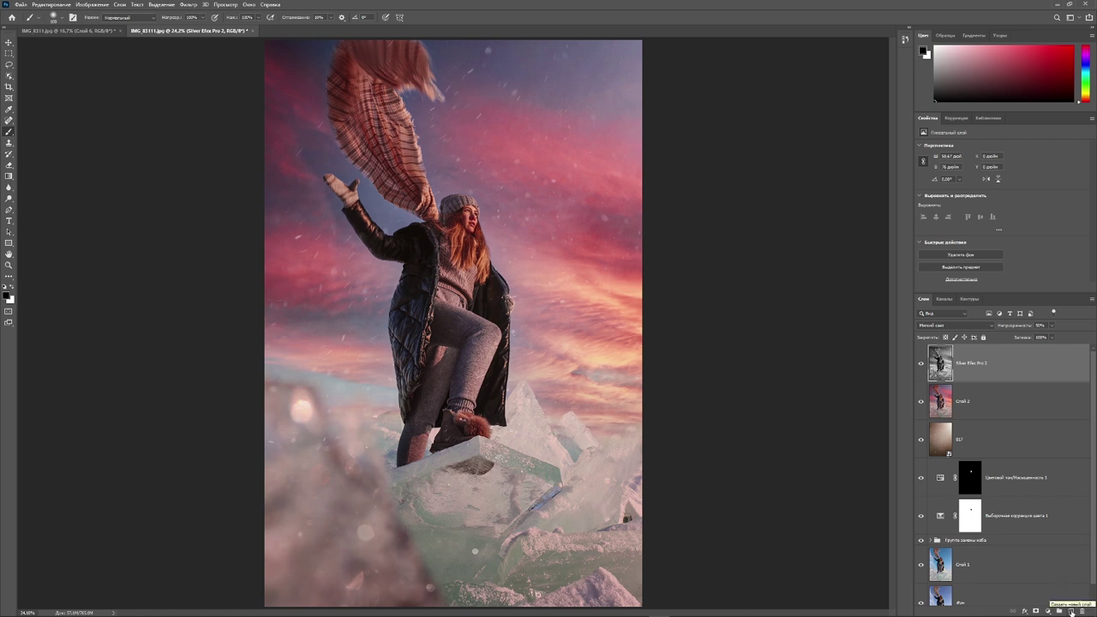
click(1071, 611)
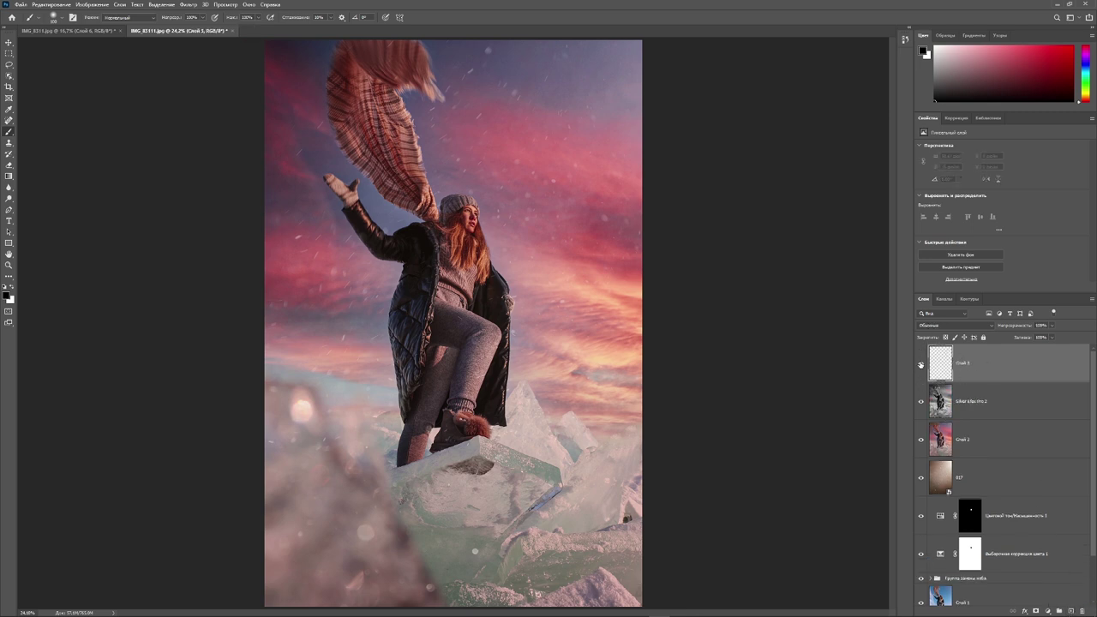
- Set the foreground colour to teal #0192bb for brushing
click(8, 295)
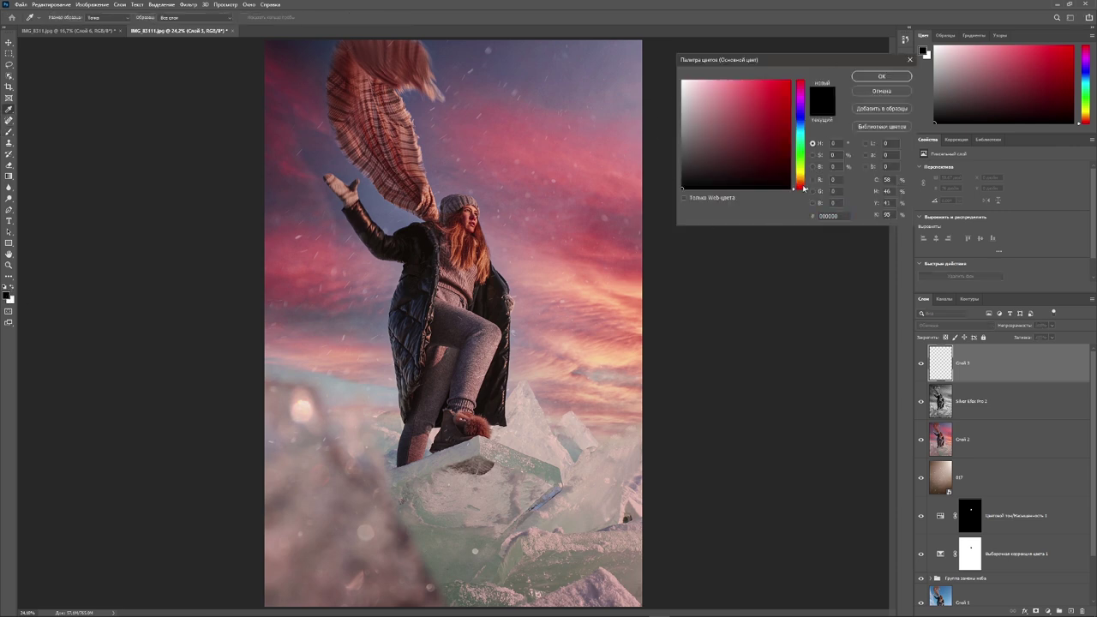
drag(804, 188, 812, 131)
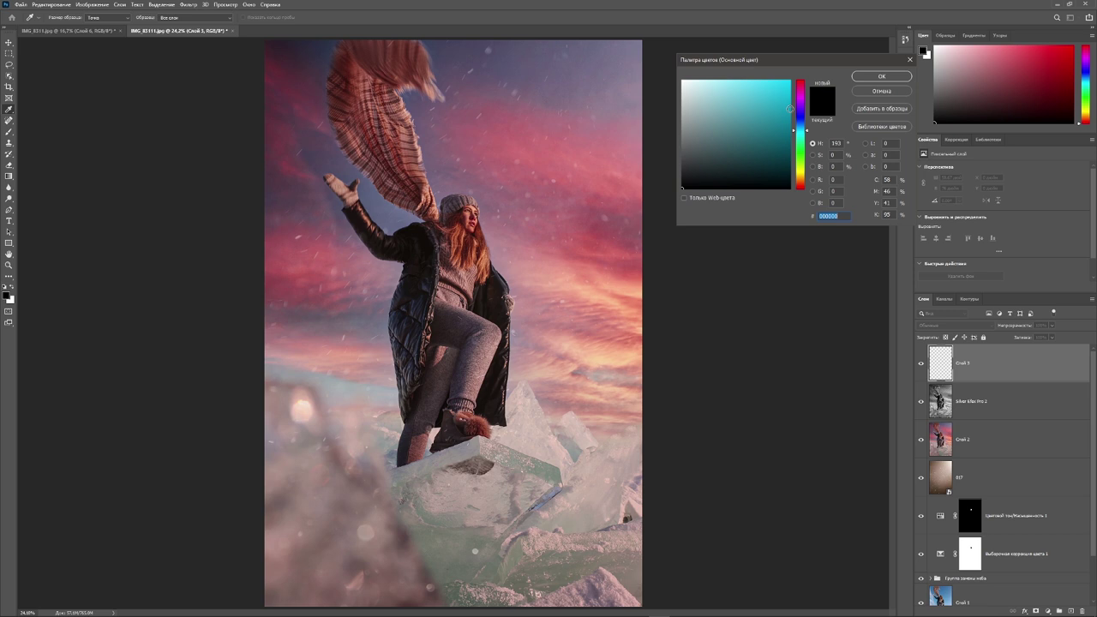
click(790, 108)
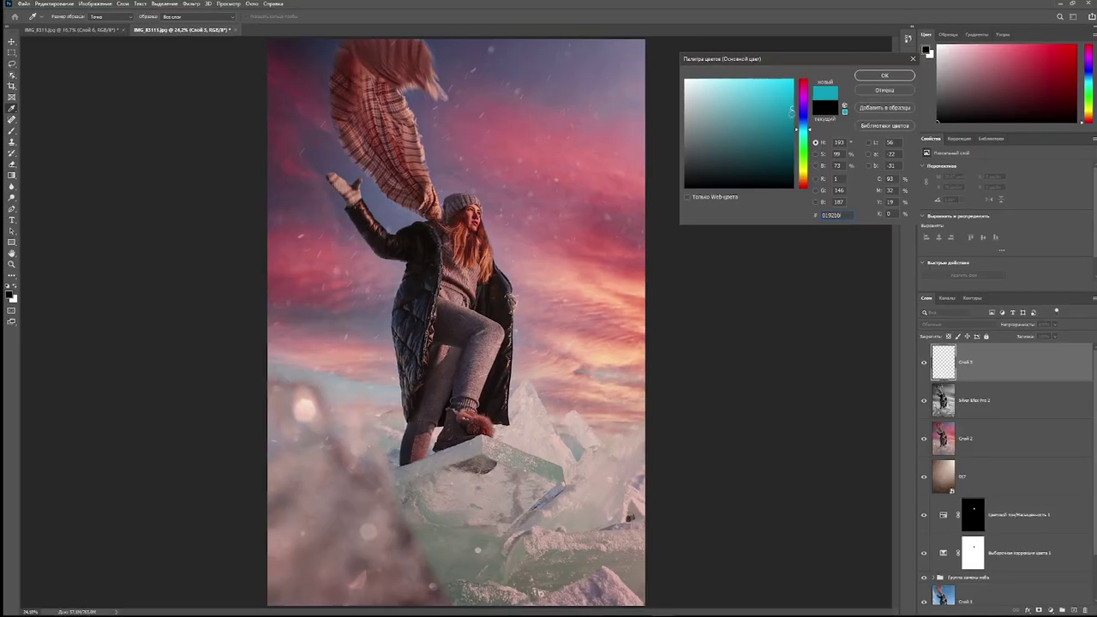
click(874, 75)
key(b)
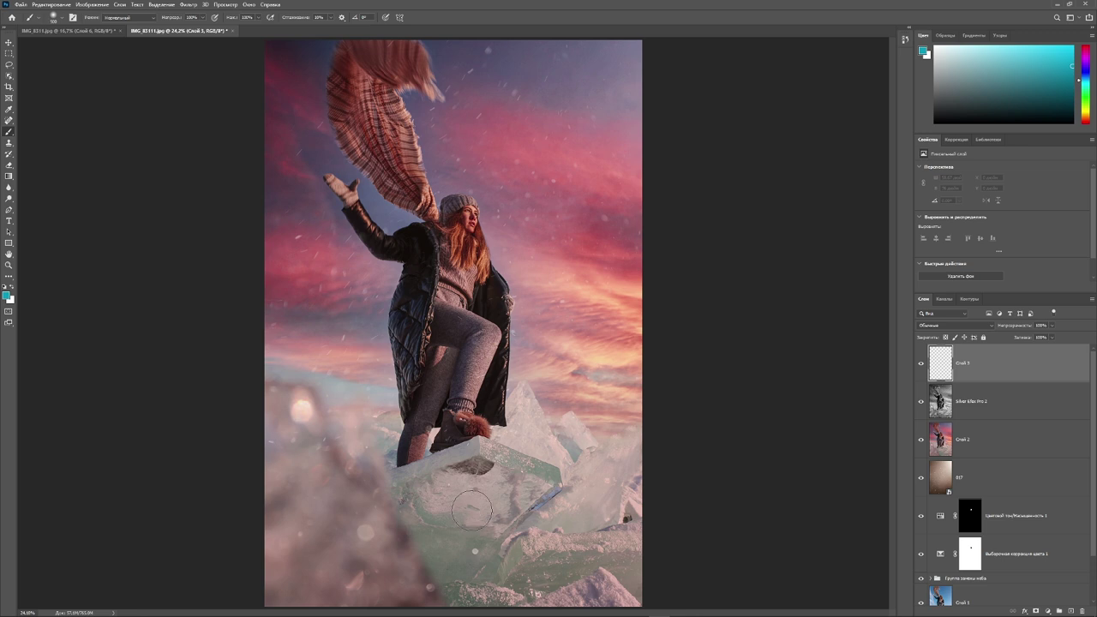
- Paint teal over the ice blocks and blend the paint in Soft Light
mouse_move(472, 506)
mouse_down()
mouse_move(497, 476)
mouse_move(462, 577)
mouse_move(471, 523)
mouse_move(514, 480)
mouse_move(526, 527)
mouse_move(600, 514)
mouse_move(601, 494)
mouse_move(600, 536)
mouse_up()
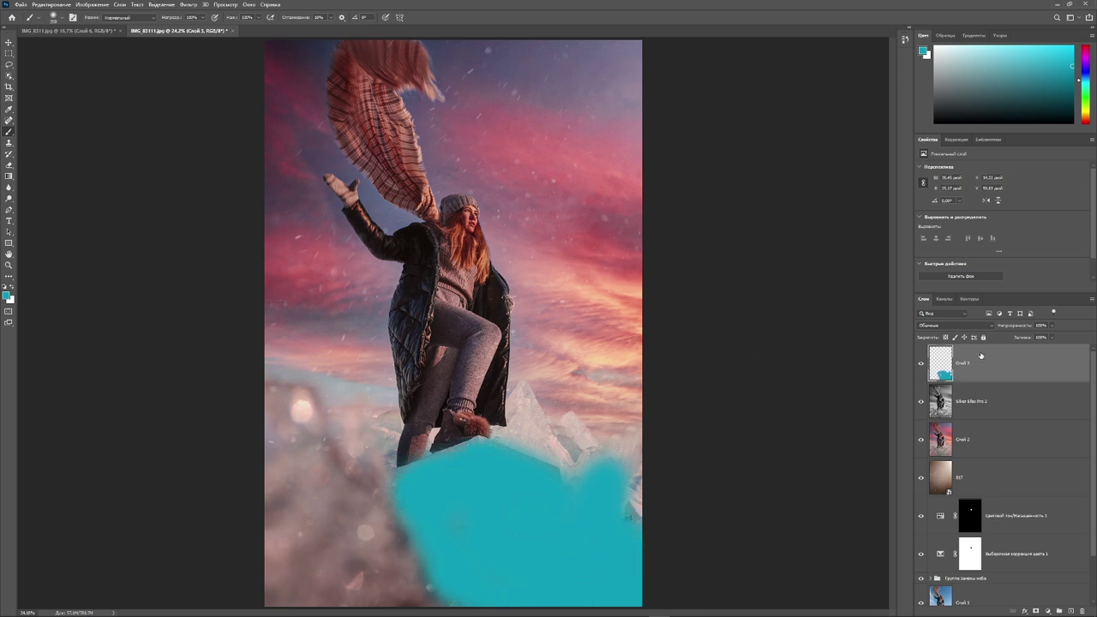
click(991, 326)
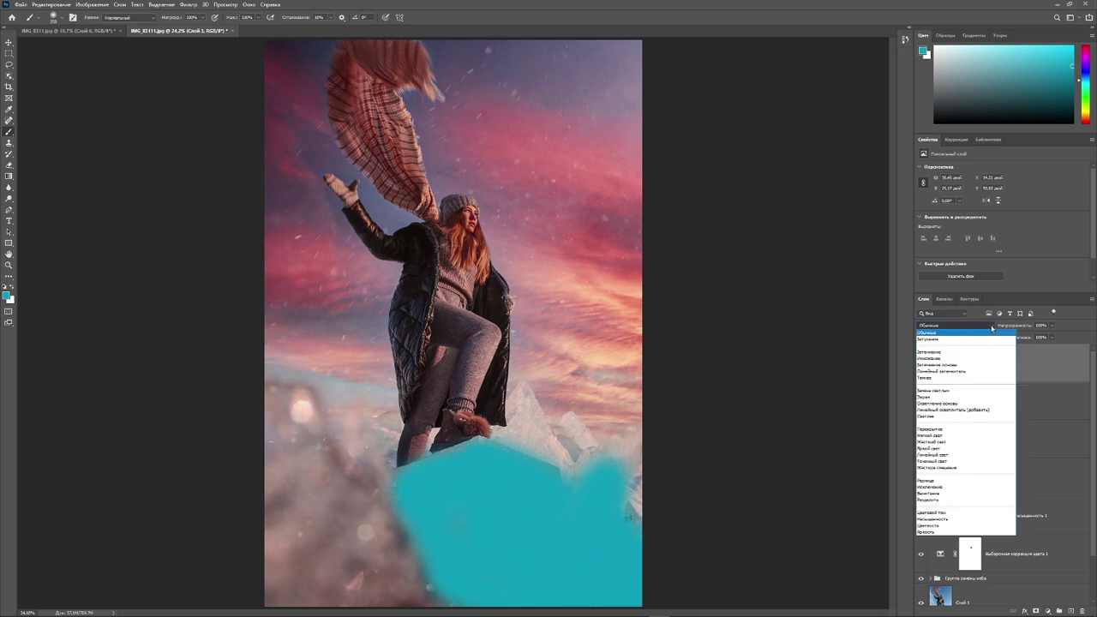
click(935, 435)
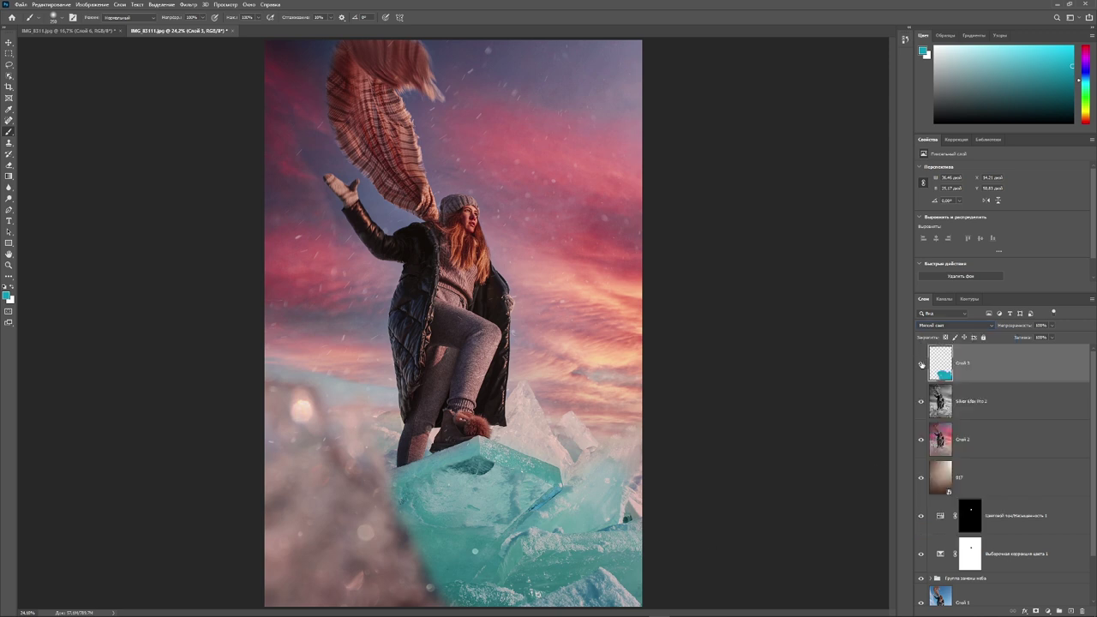
click(922, 365)
click(922, 365)
- Fade the teal paint to about 80% opacity and add a new empty layer on top
drag(1026, 330, 1002, 324)
click(922, 365)
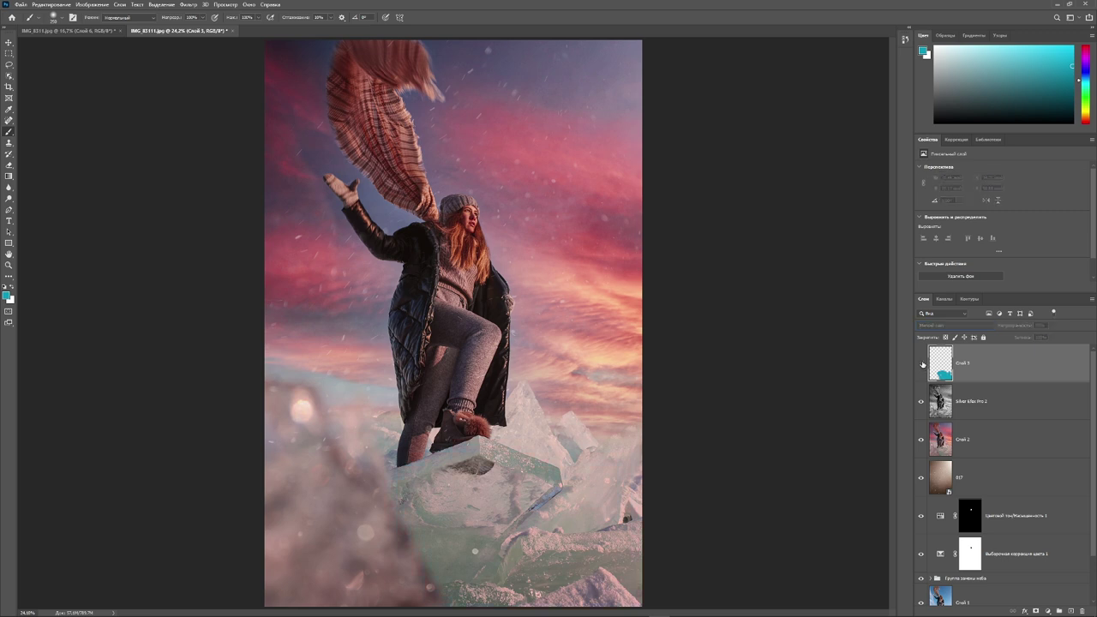
click(922, 364)
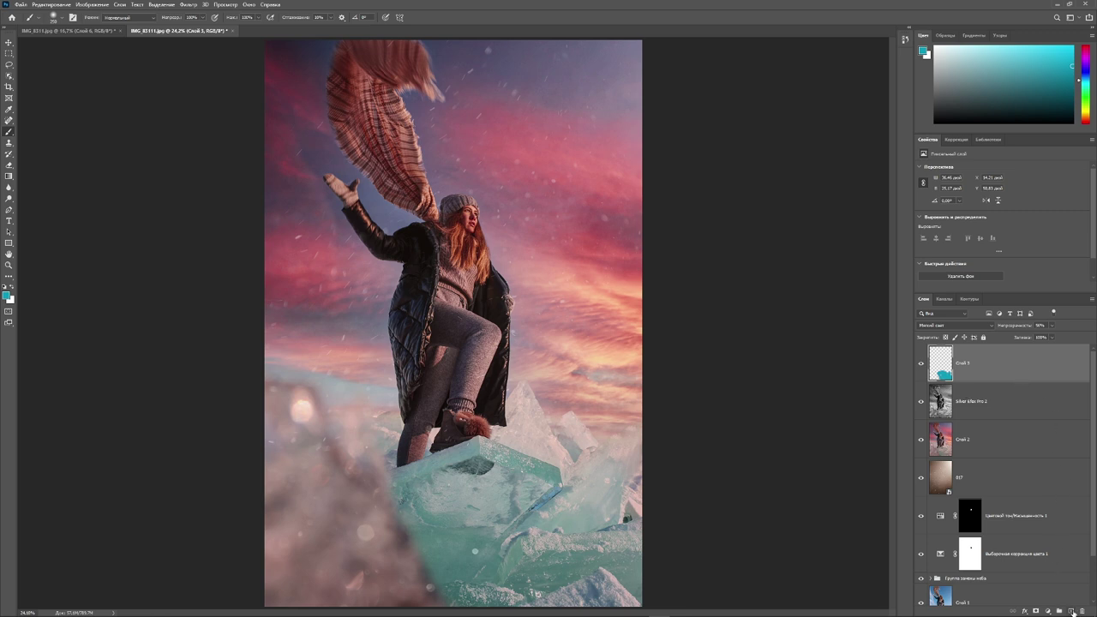
click(1071, 611)
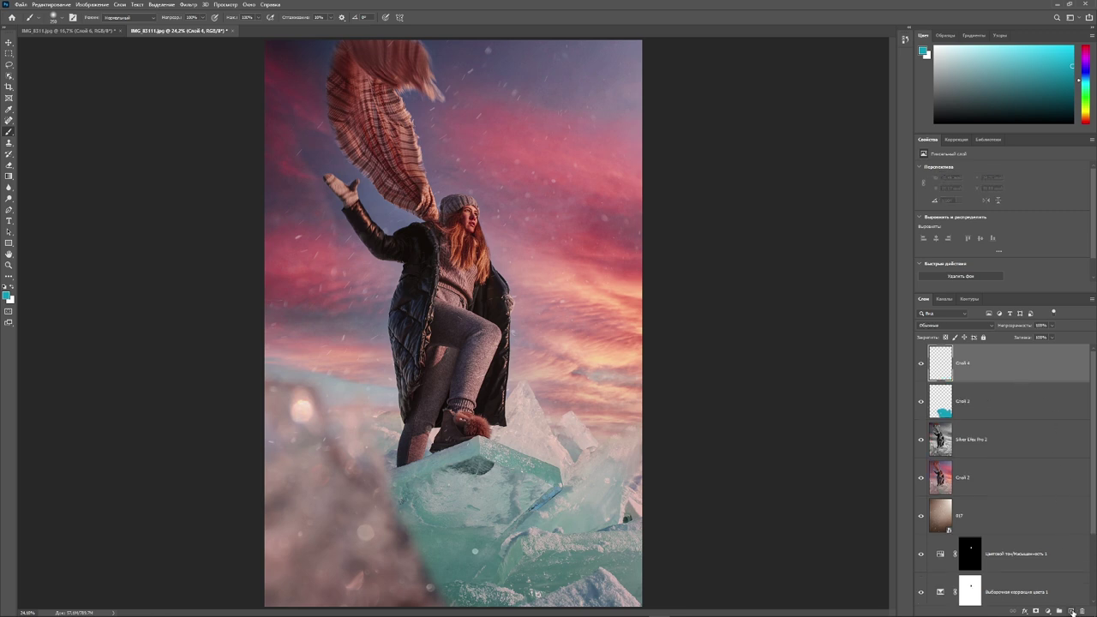
- Switch to the Gradient tool and bring up the Gradient Editor
click(8, 178)
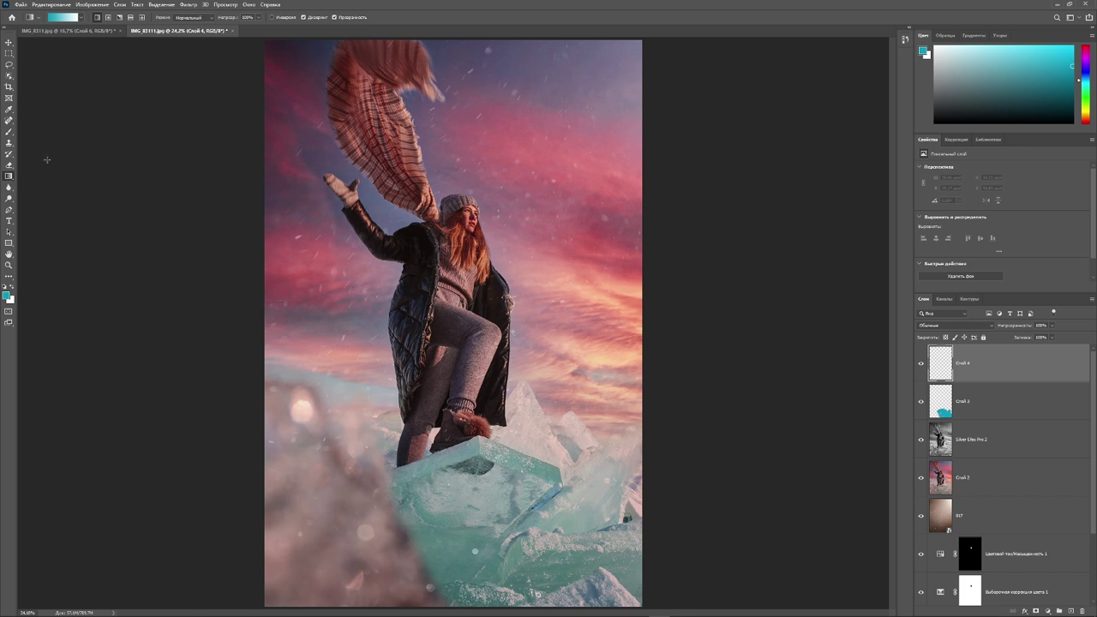
click(81, 17)
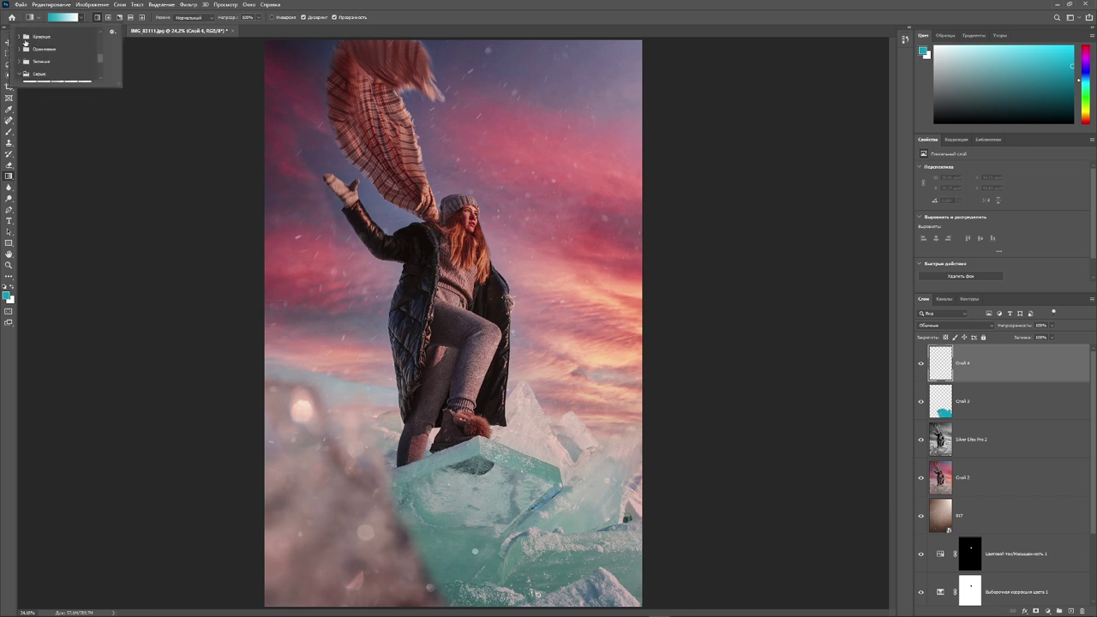
drag(100, 59, 100, 36)
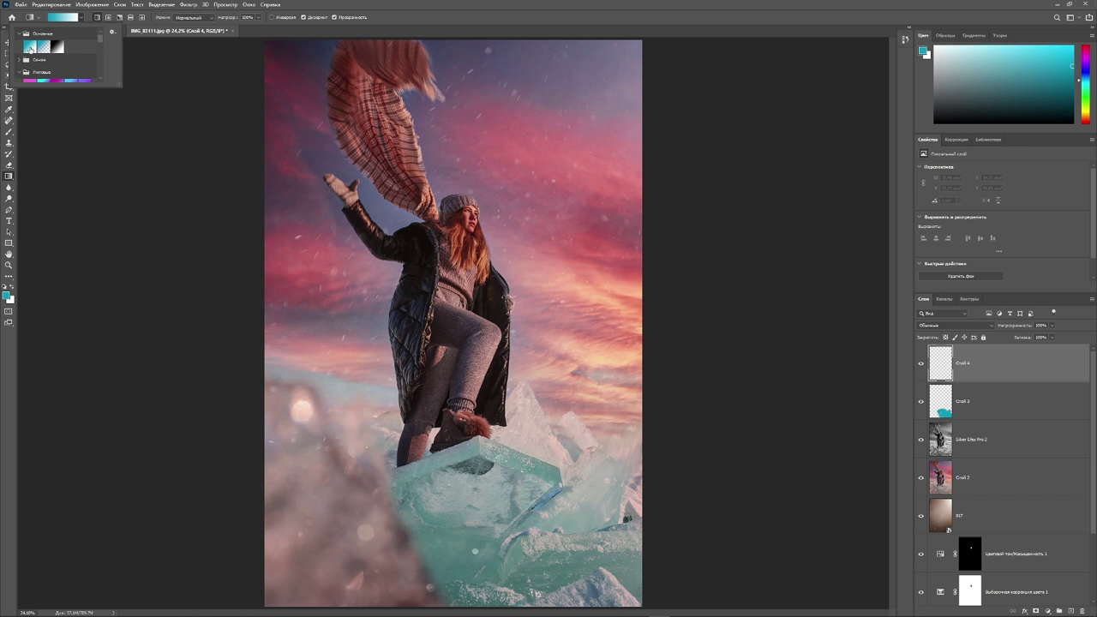
double_click(31, 49)
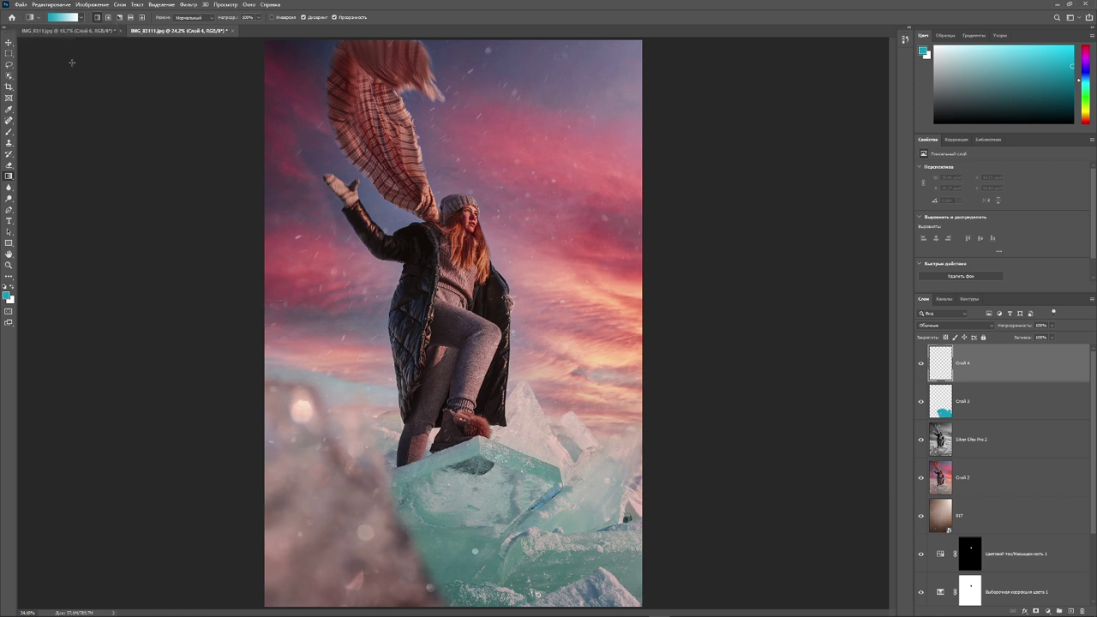
click(63, 18)
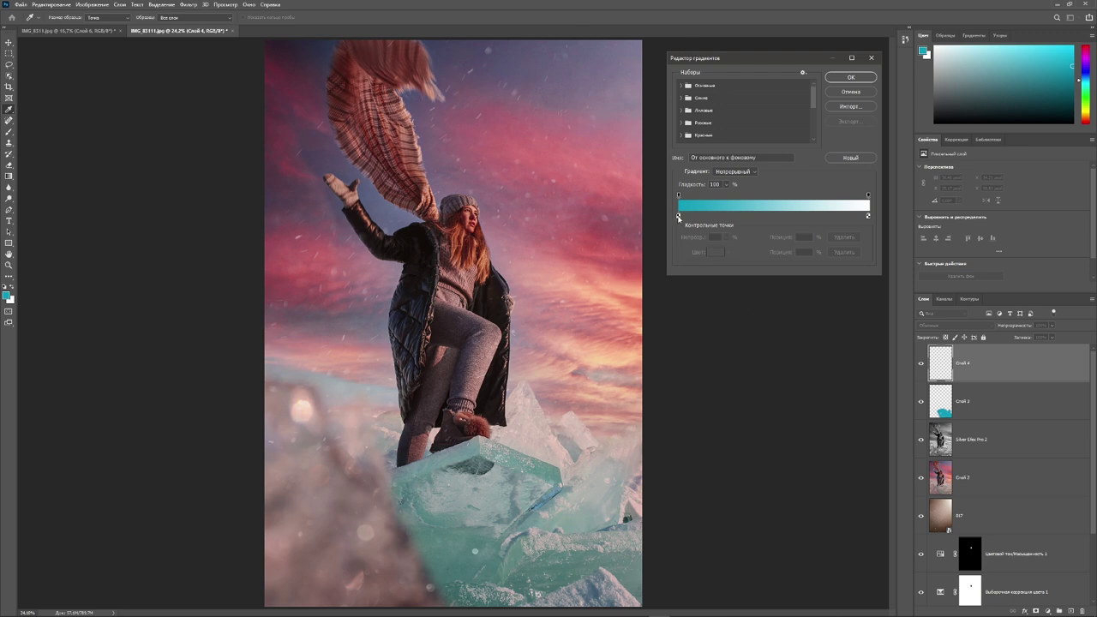
- Set the gradient's left stop to teal #0192bb and its right stop to white
click(678, 217)
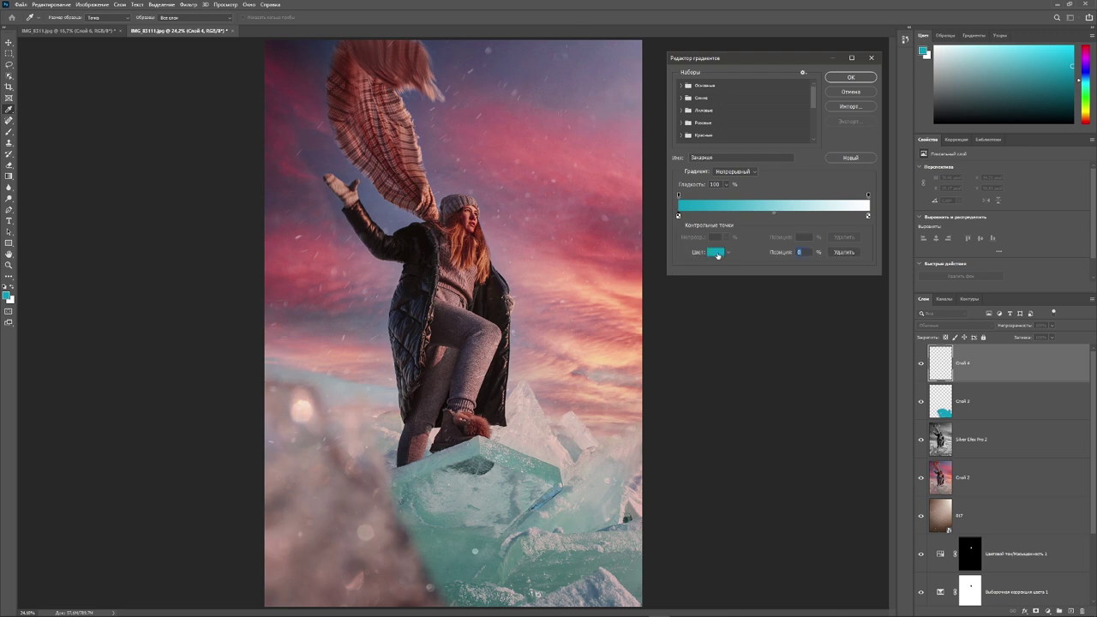
click(716, 253)
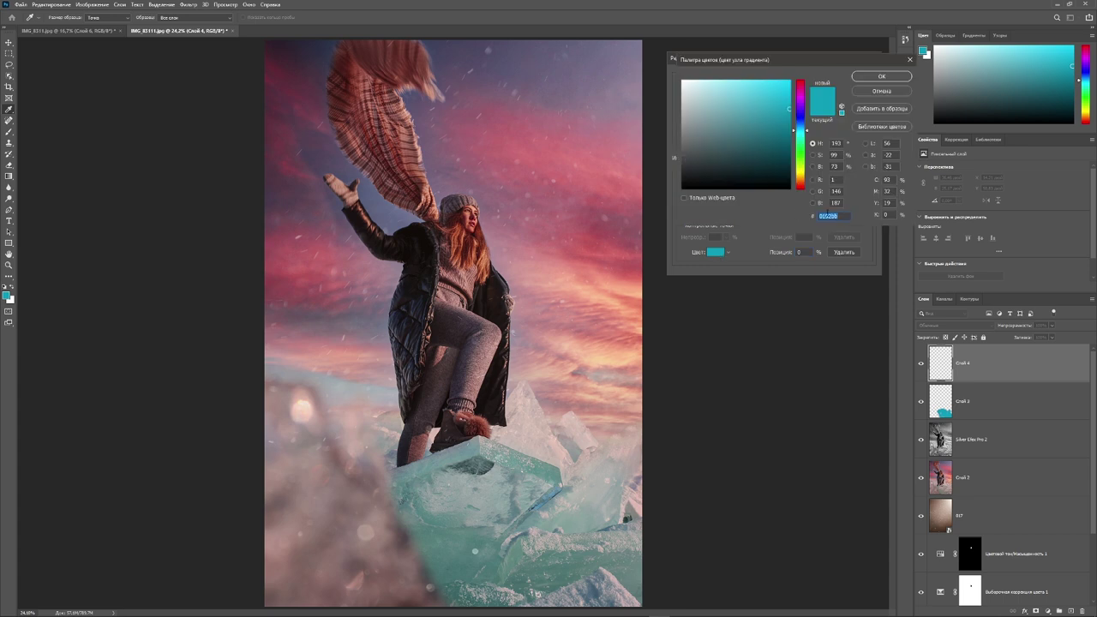
click(881, 77)
click(869, 217)
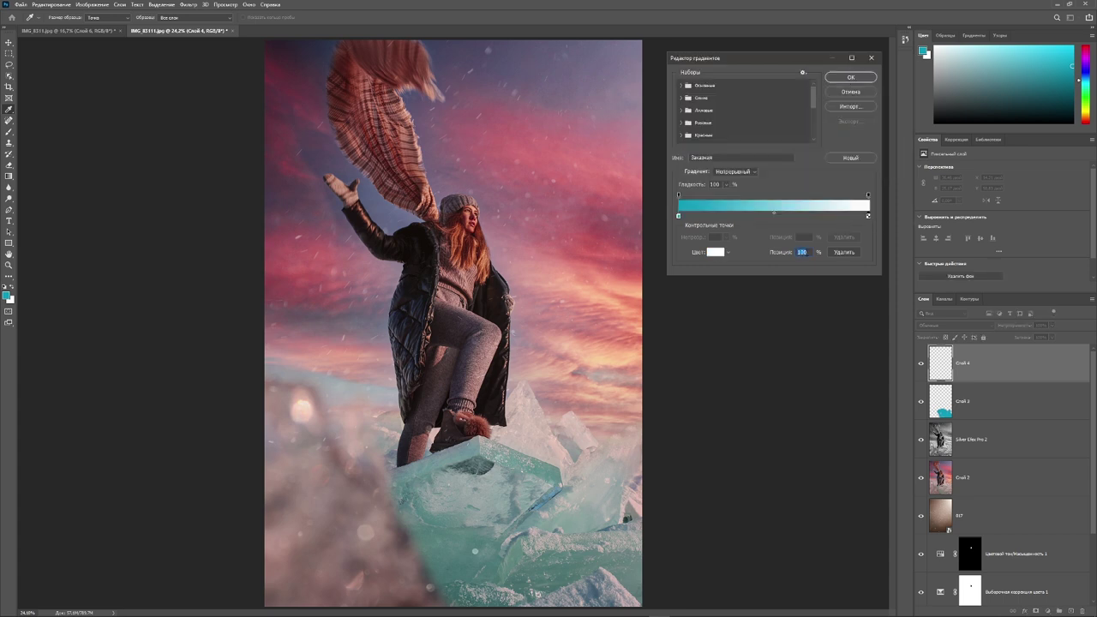
click(715, 253)
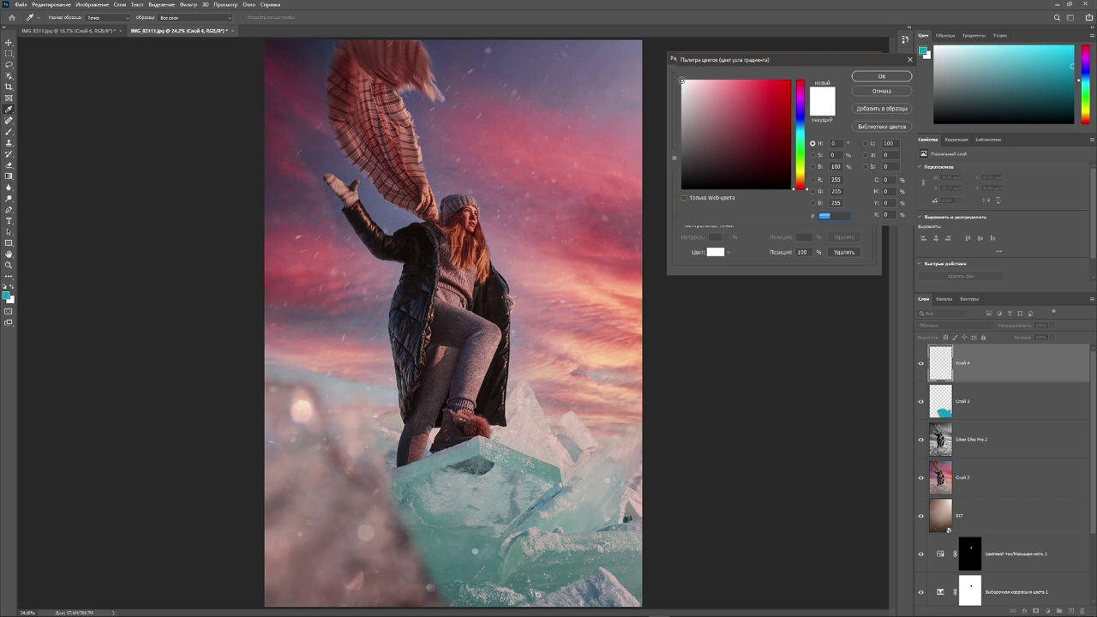
click(892, 76)
click(851, 78)
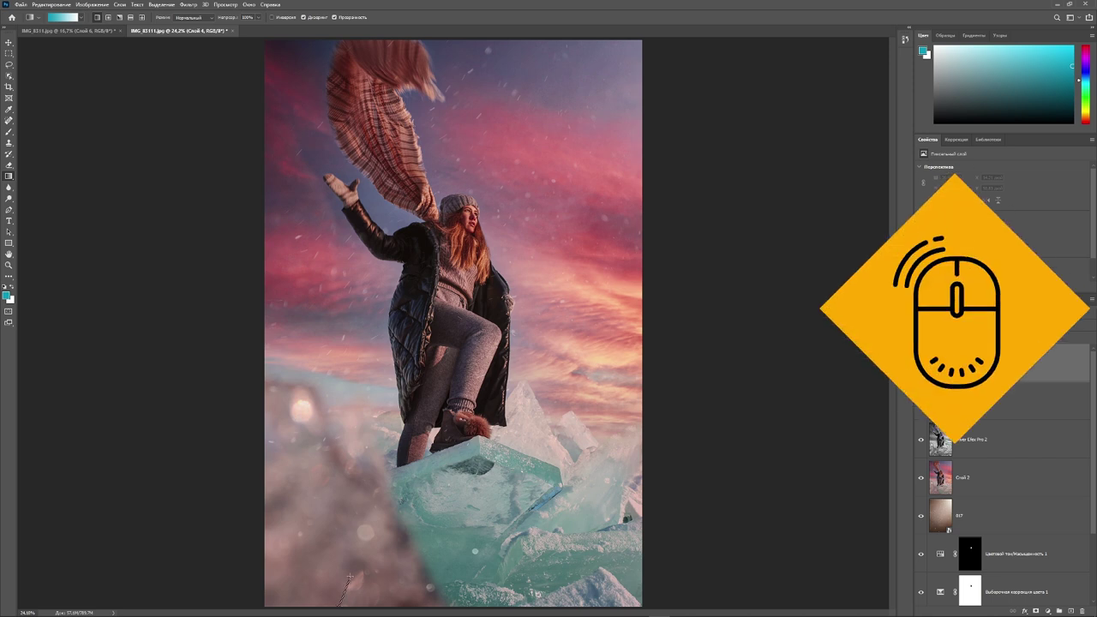
- Draw a teal-to-white gradient from the photo's bottom to its top and blend it in Soft Light
drag(360, 519, 441, 183)
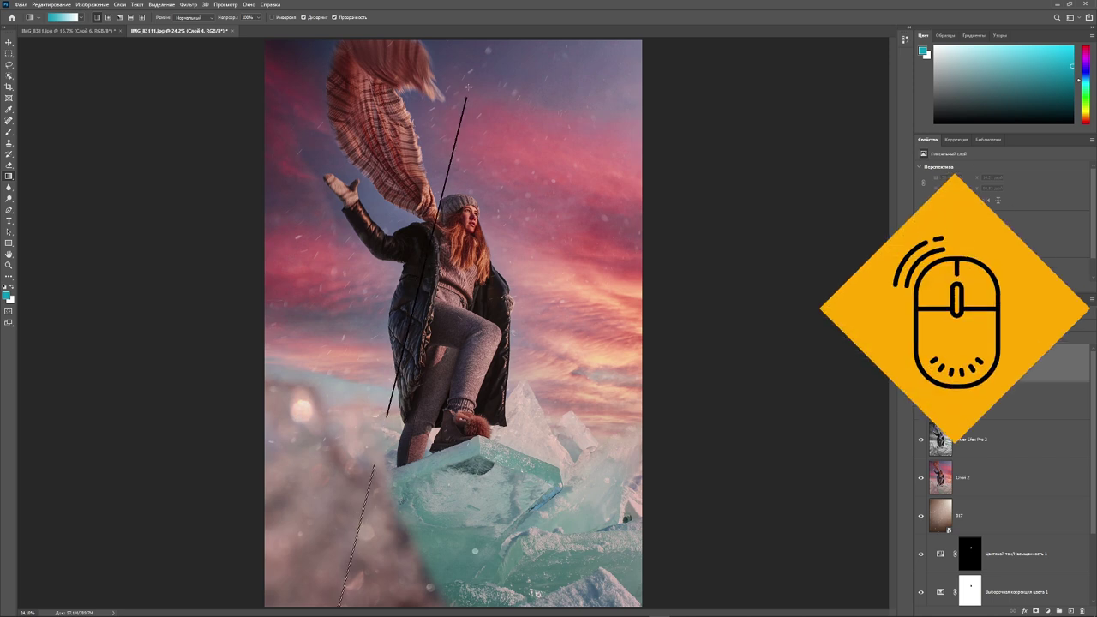
drag(442, 184, 470, 40)
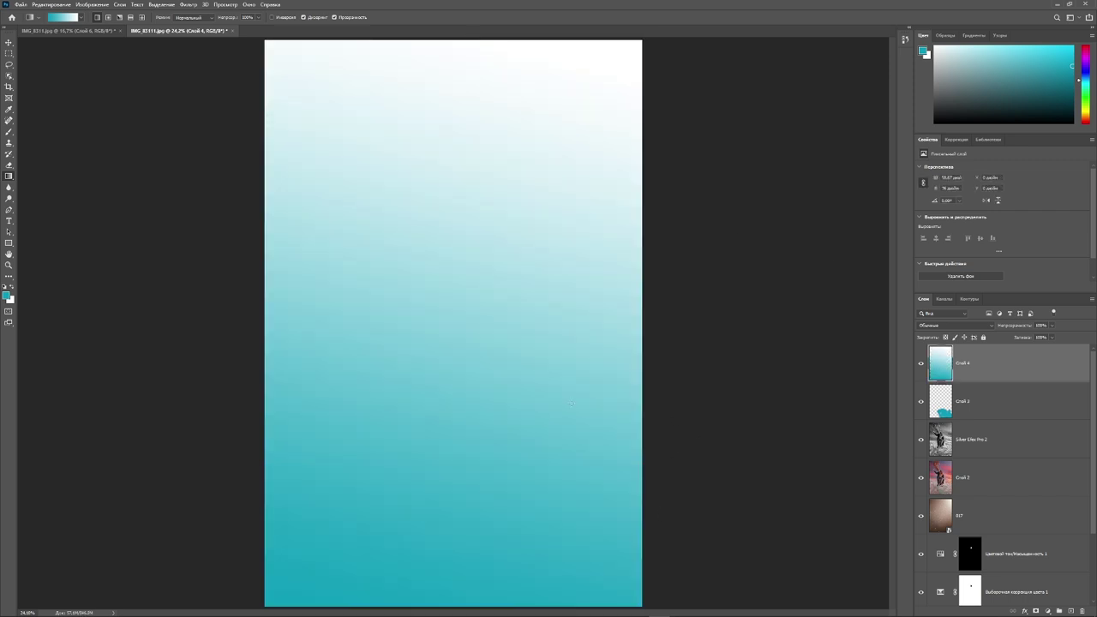
click(991, 325)
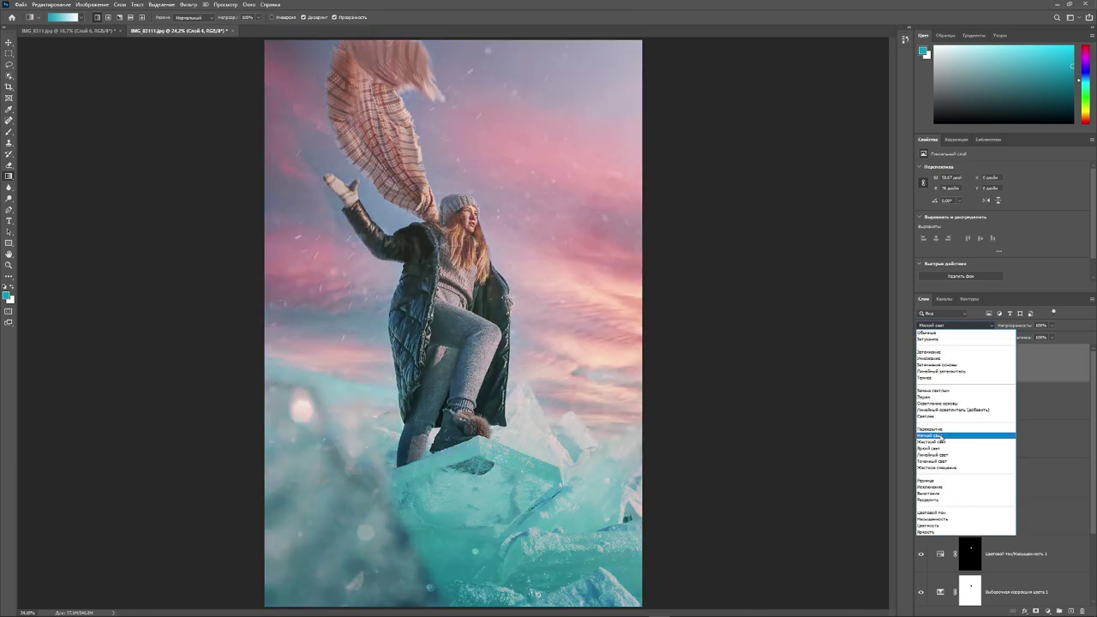
click(933, 436)
- Lower the gradient layer's opacity to a faint wash and restore the Photoshop window down
drag(1026, 328, 813, 326)
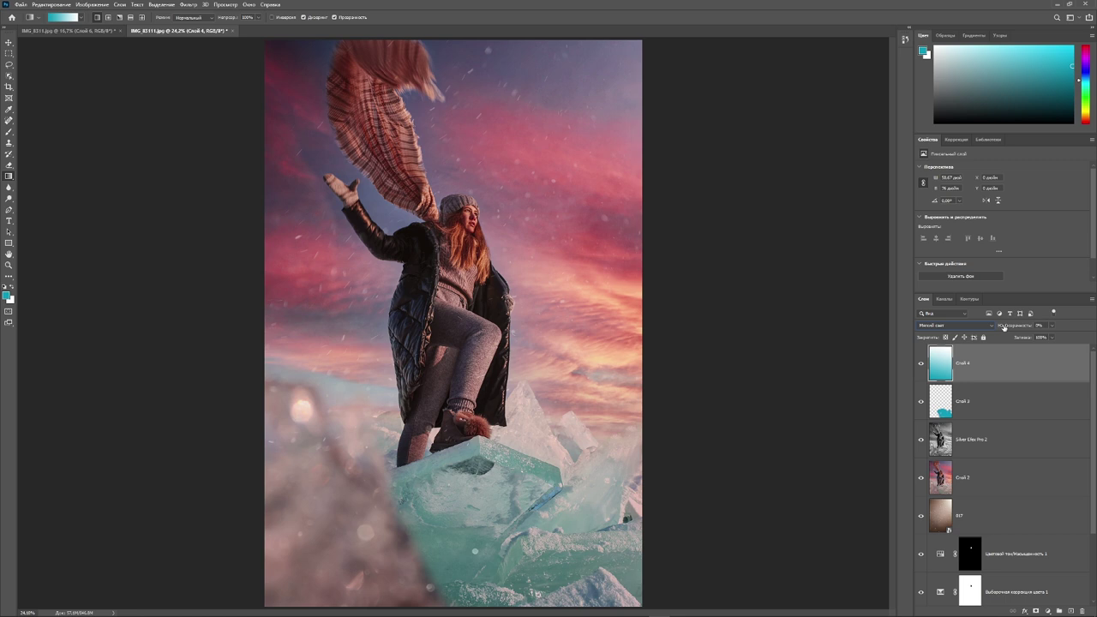
drag(1003, 328, 1020, 327)
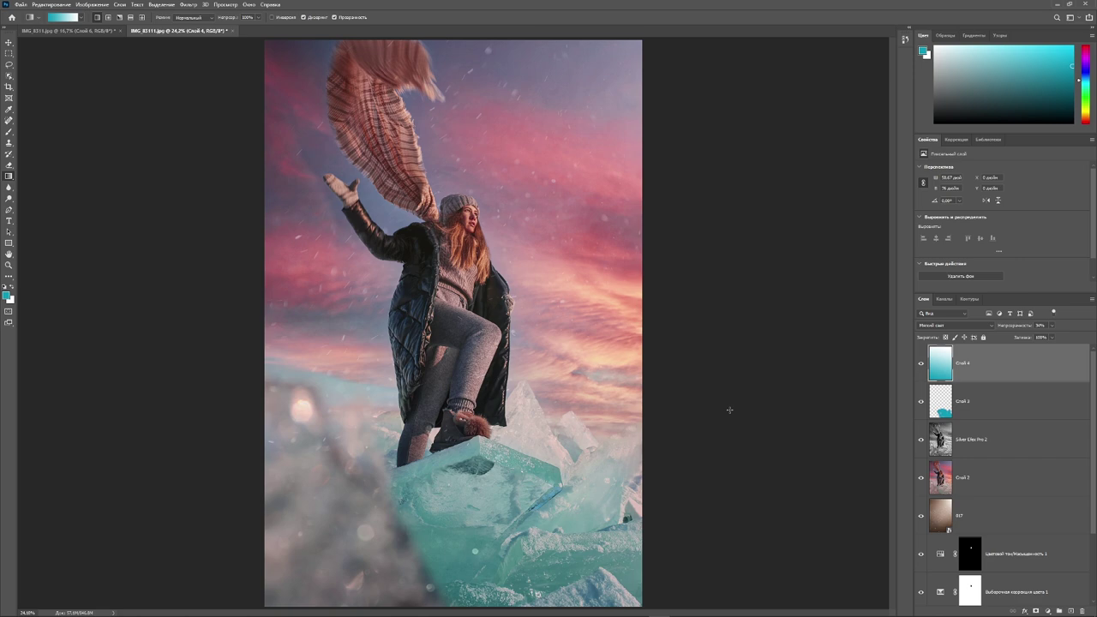
click(1070, 5)
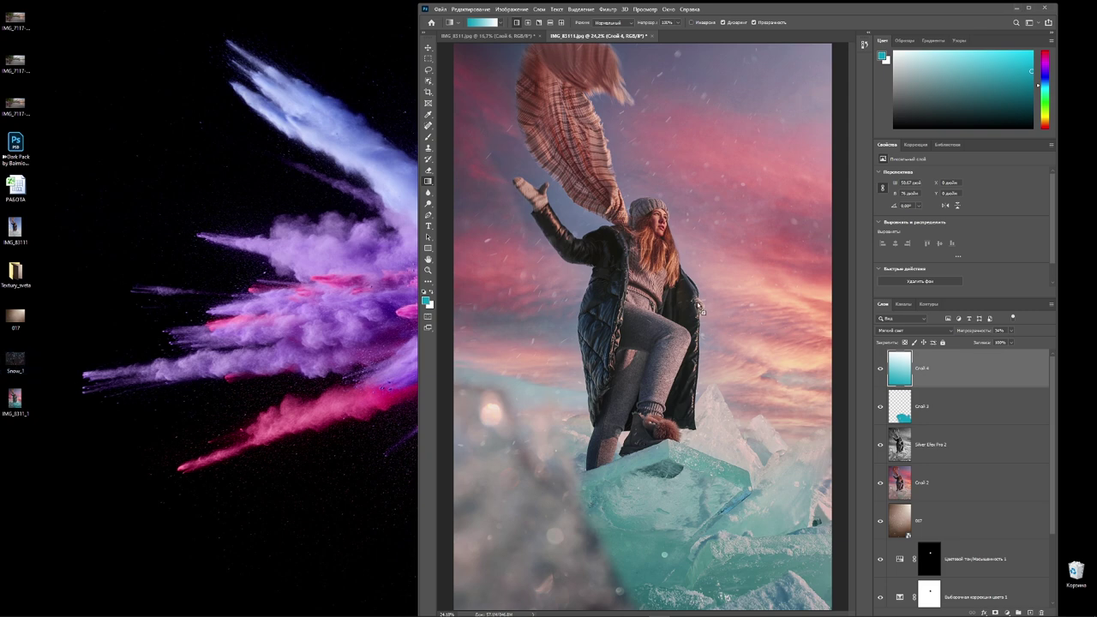
- Place Snow_1, rotate it to portrait, and scale it from the top-left corner across the canvas
drag(13, 361, 644, 326)
click(1029, 8)
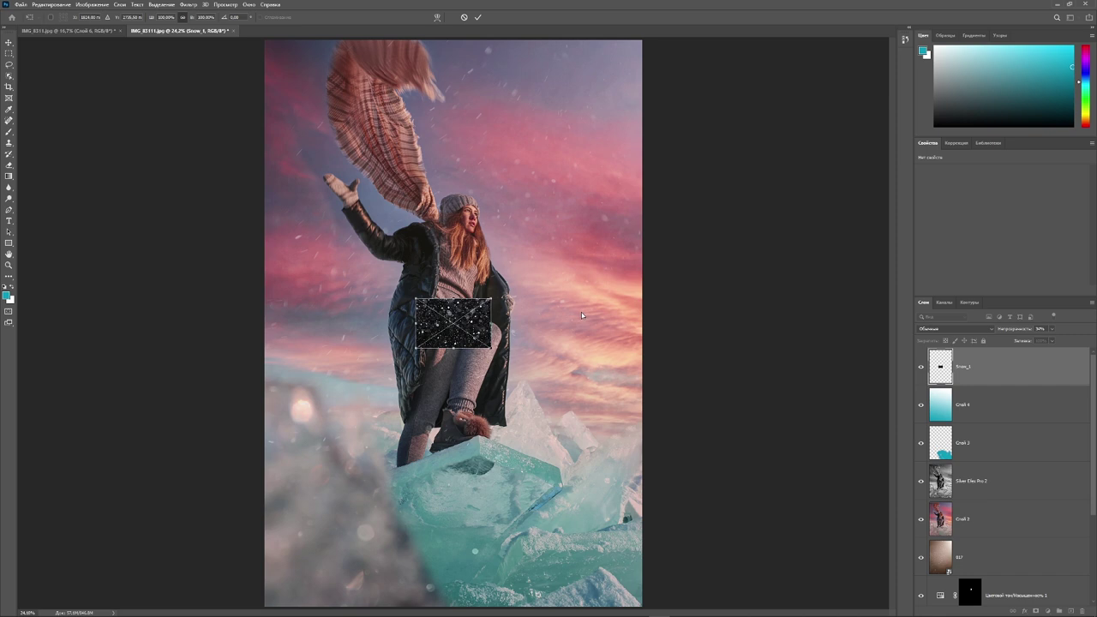
drag(534, 317, 493, 395)
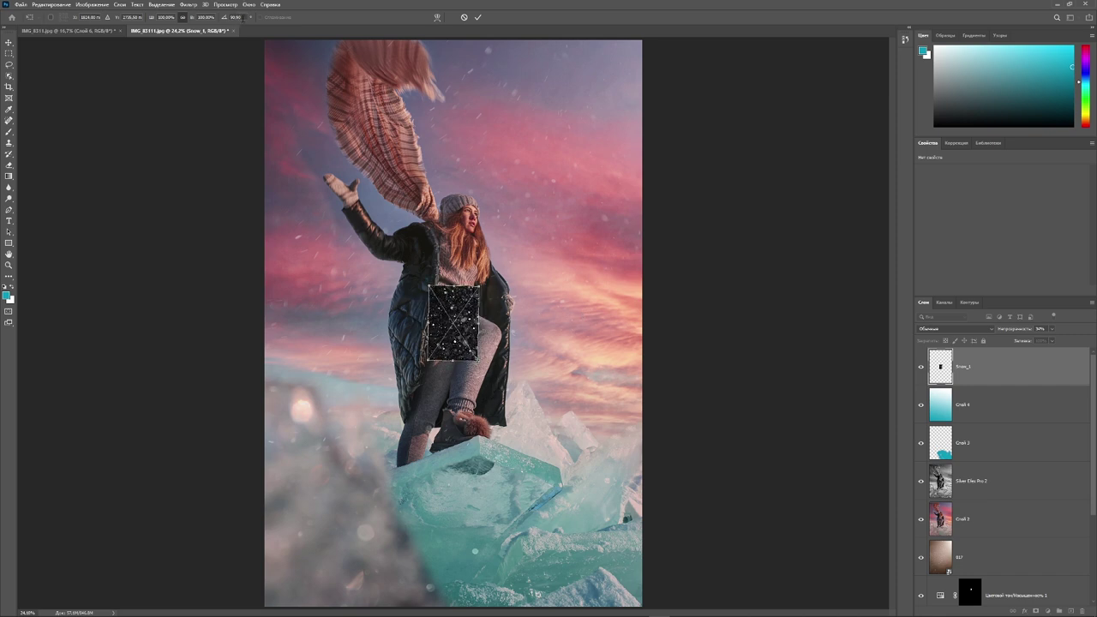
click(235, 17)
drag(445, 289, 289, 38)
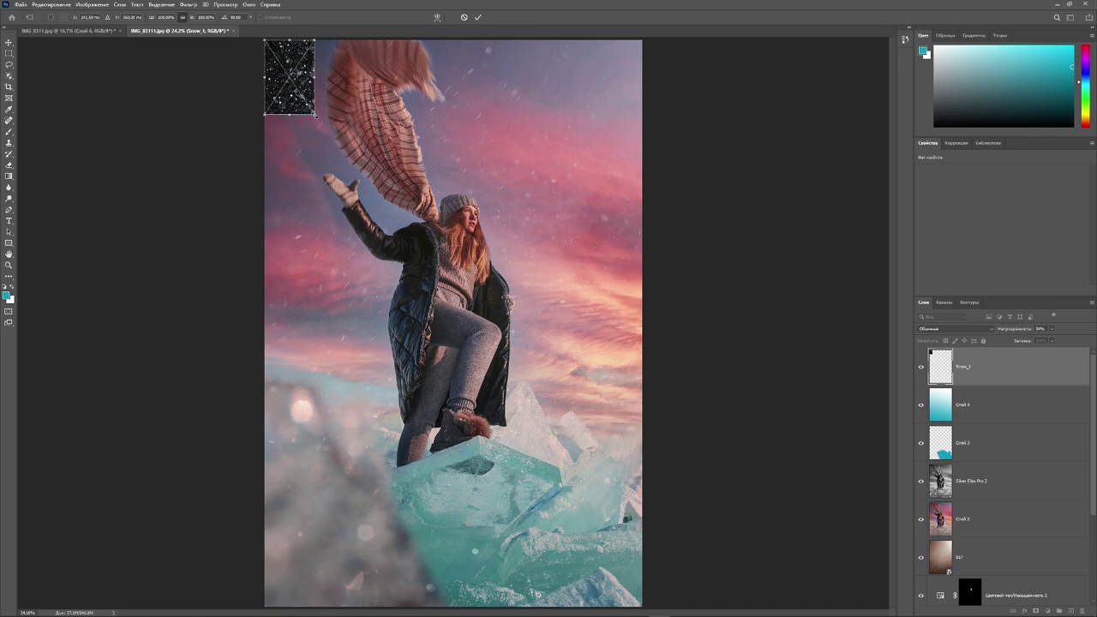
mouse_move(313, 115)
mouse_down()
mouse_move(644, 607)
mouse_move(633, 613)
mouse_up()
click(479, 18)
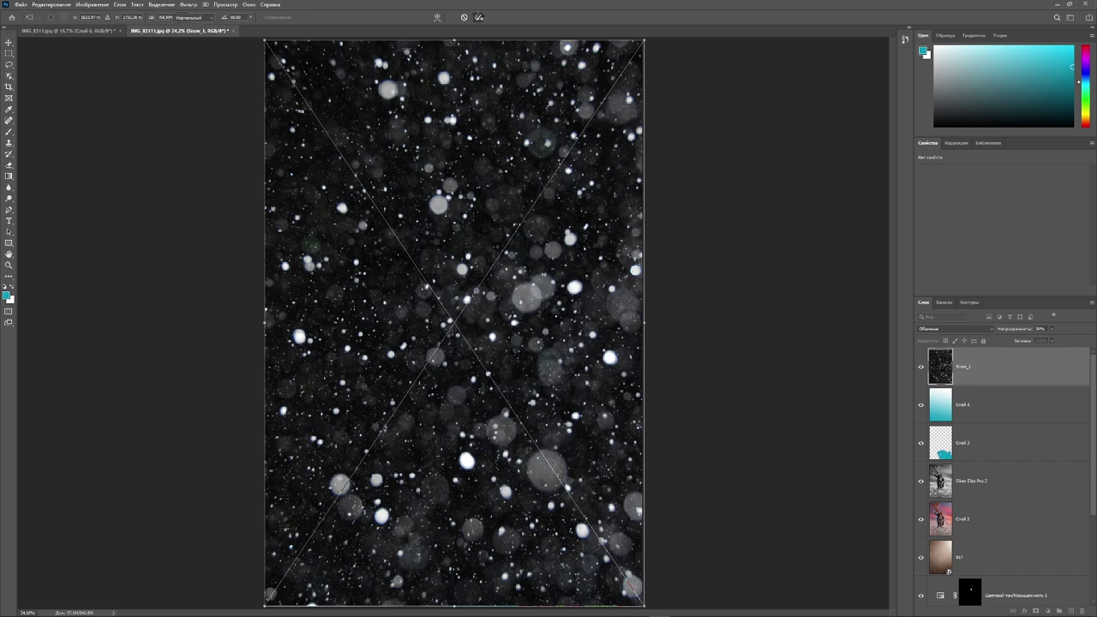
- Blend Snow_1 in Screen mode, blur it with a 20,8-pixel Gaussian Blur, and add a white mask
click(993, 330)
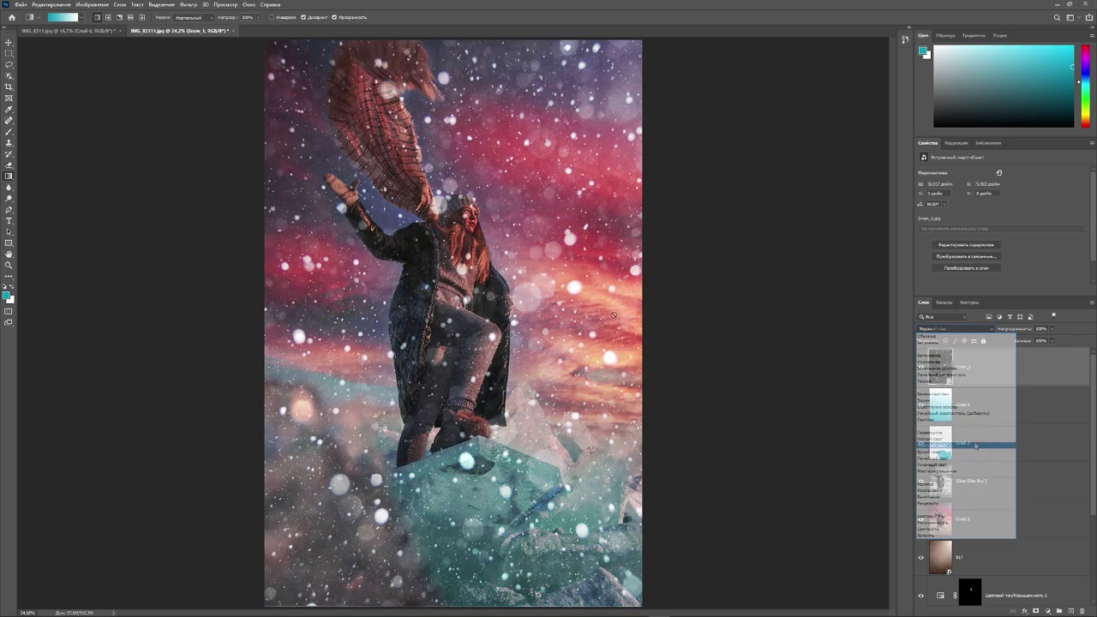
click(975, 446)
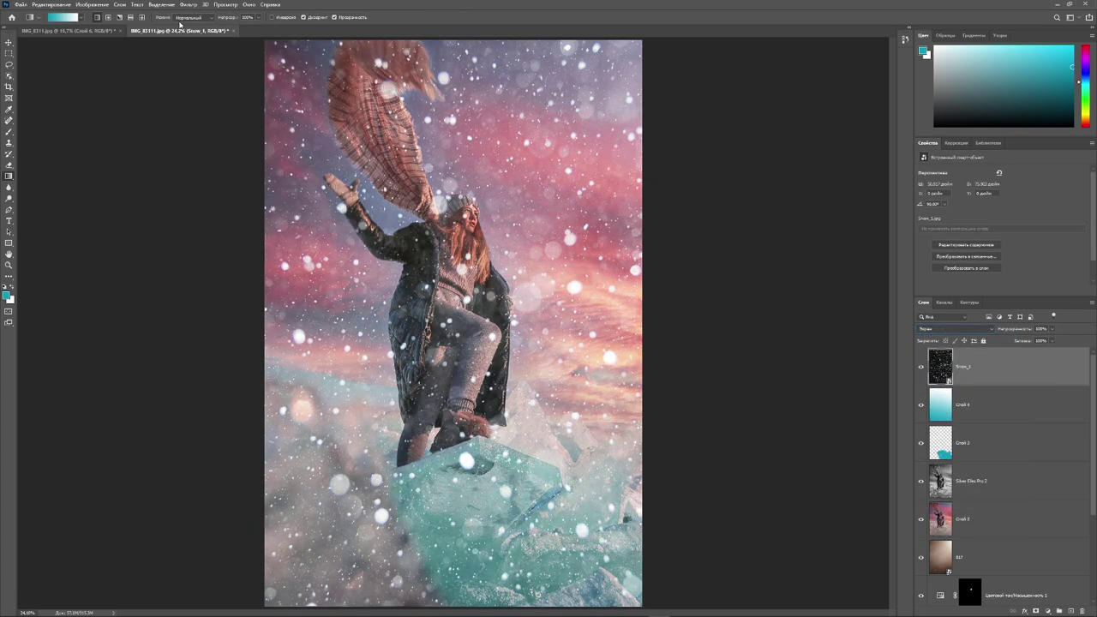
click(188, 4)
mouse_move(199, 147)
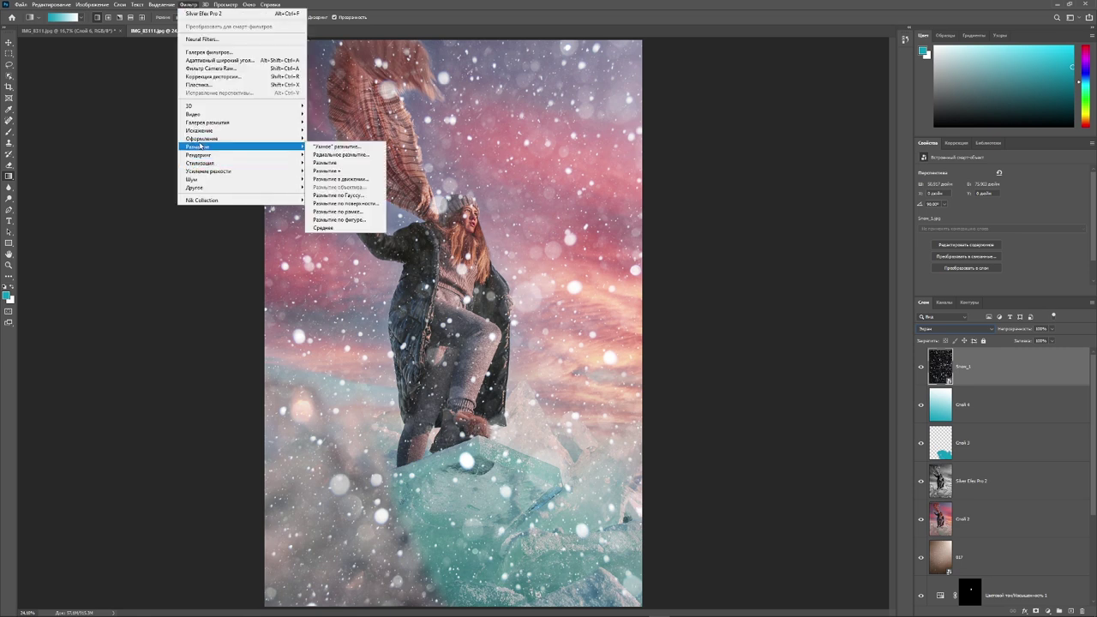
click(336, 202)
drag(678, 79, 721, 64)
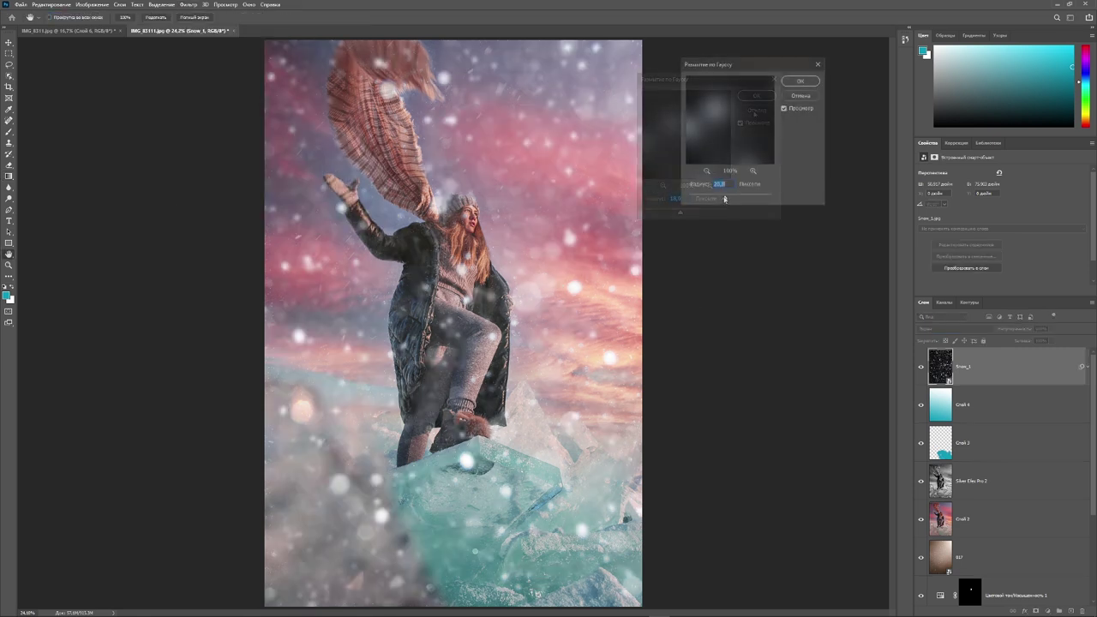
drag(723, 198, 724, 199)
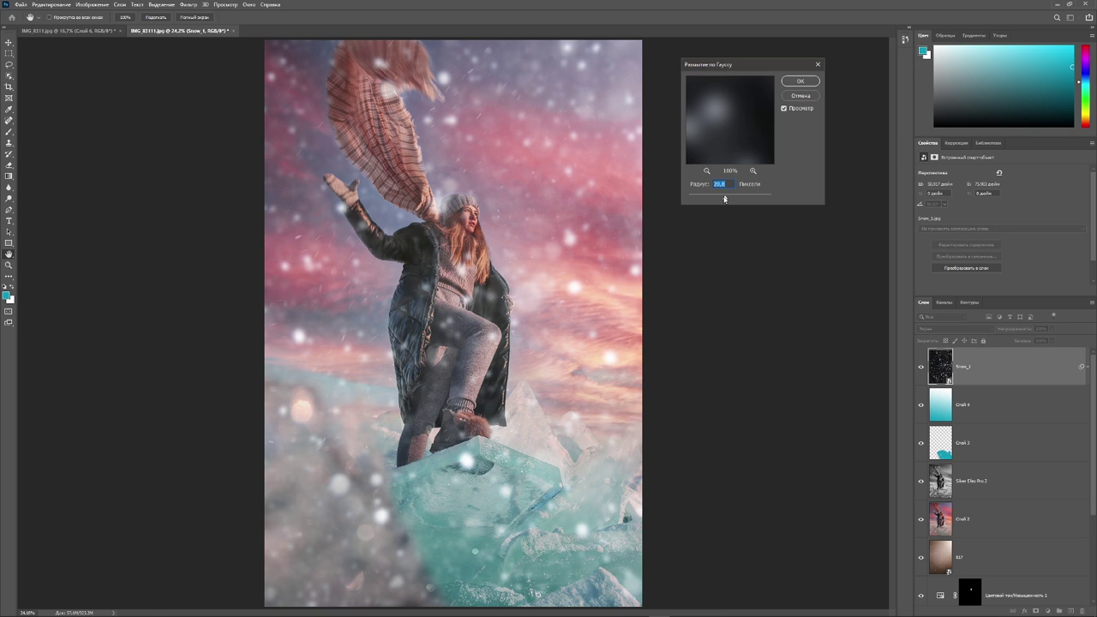
click(801, 82)
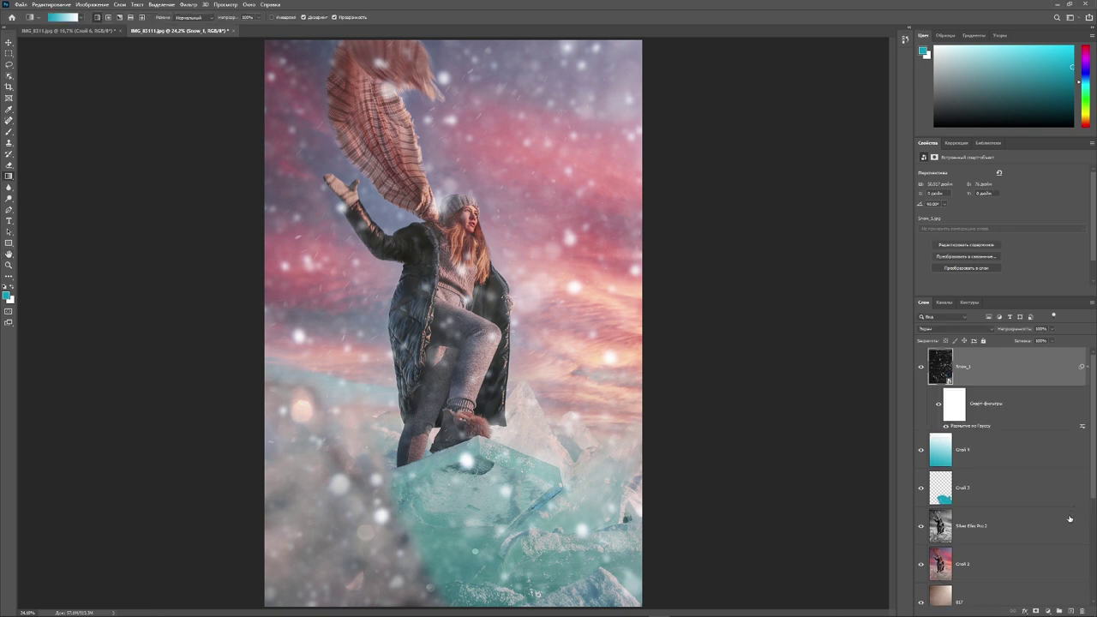
click(1036, 611)
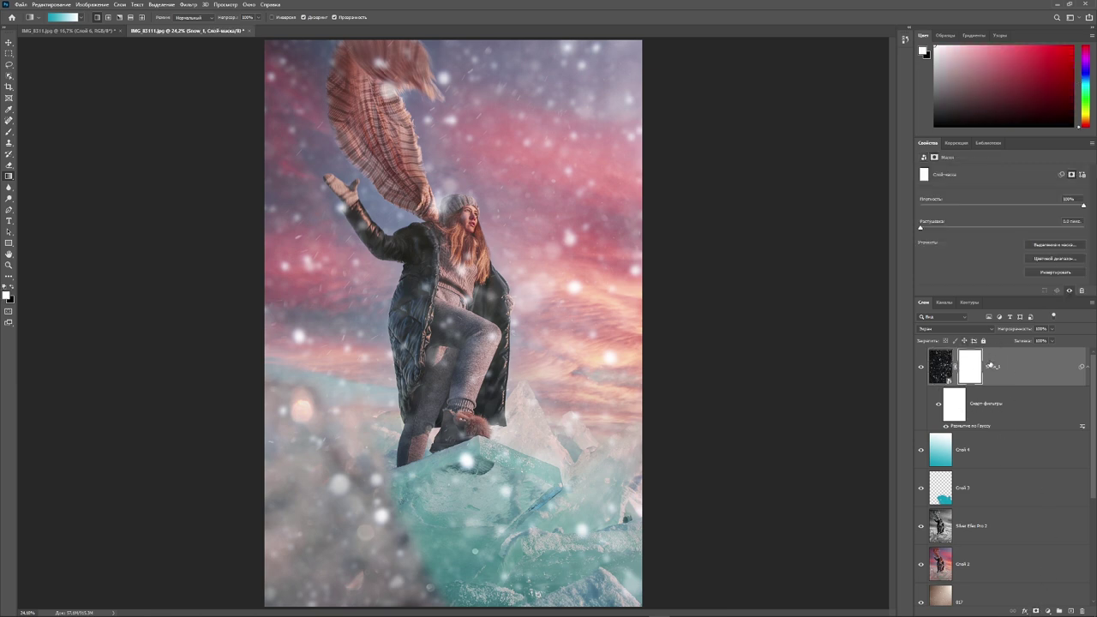
- Paint black on the Snow_1 mask over the girl's hat, face and chest; set opacity near 75%
click(9, 131)
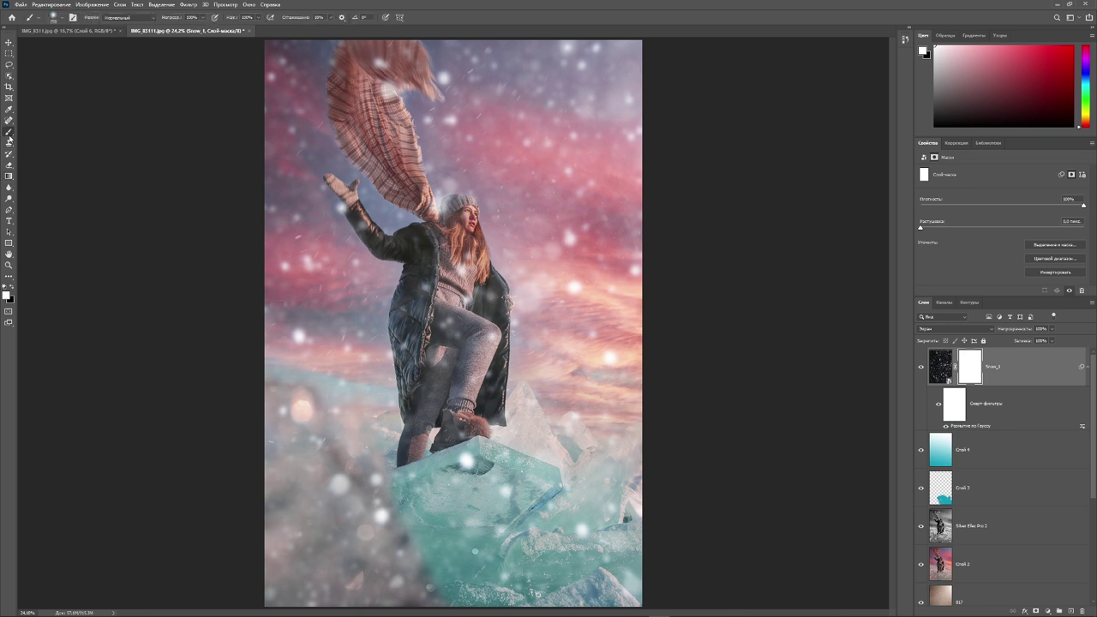
click(12, 287)
click(458, 209)
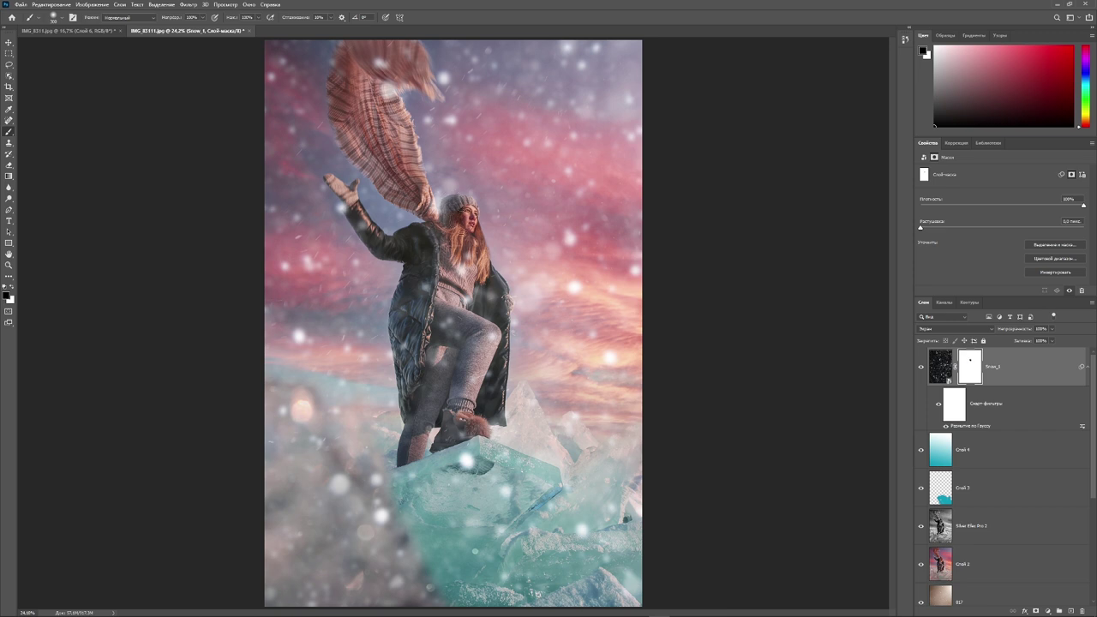
mouse_move(473, 252)
mouse_down()
mouse_move(481, 305)
mouse_move(445, 369)
mouse_move(485, 343)
mouse_move(493, 417)
mouse_move(424, 401)
mouse_up()
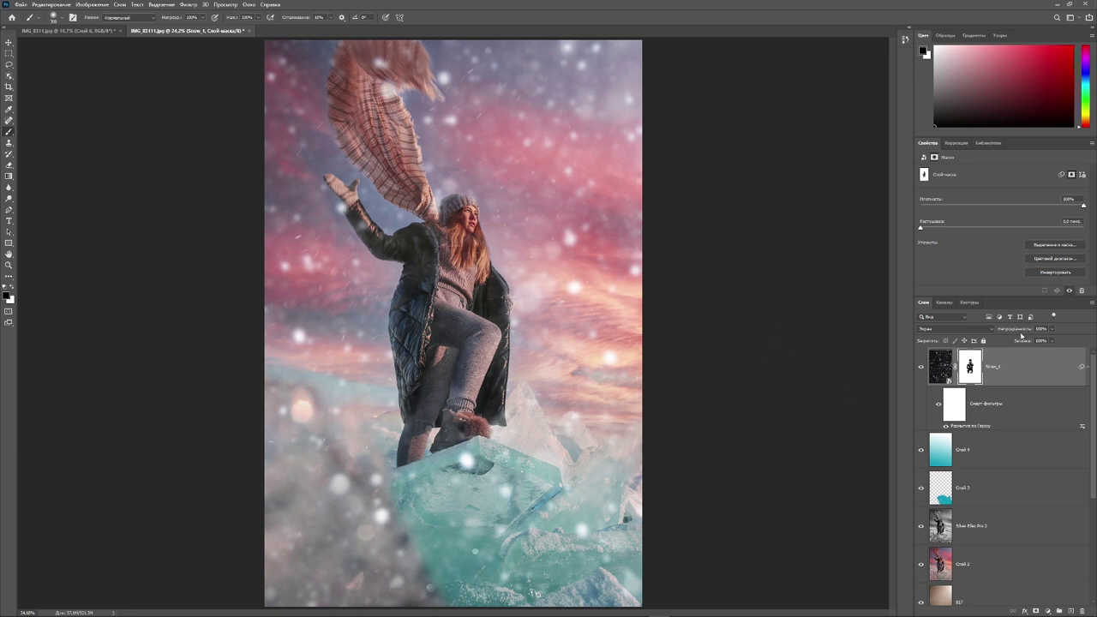
drag(1022, 333, 1014, 331)
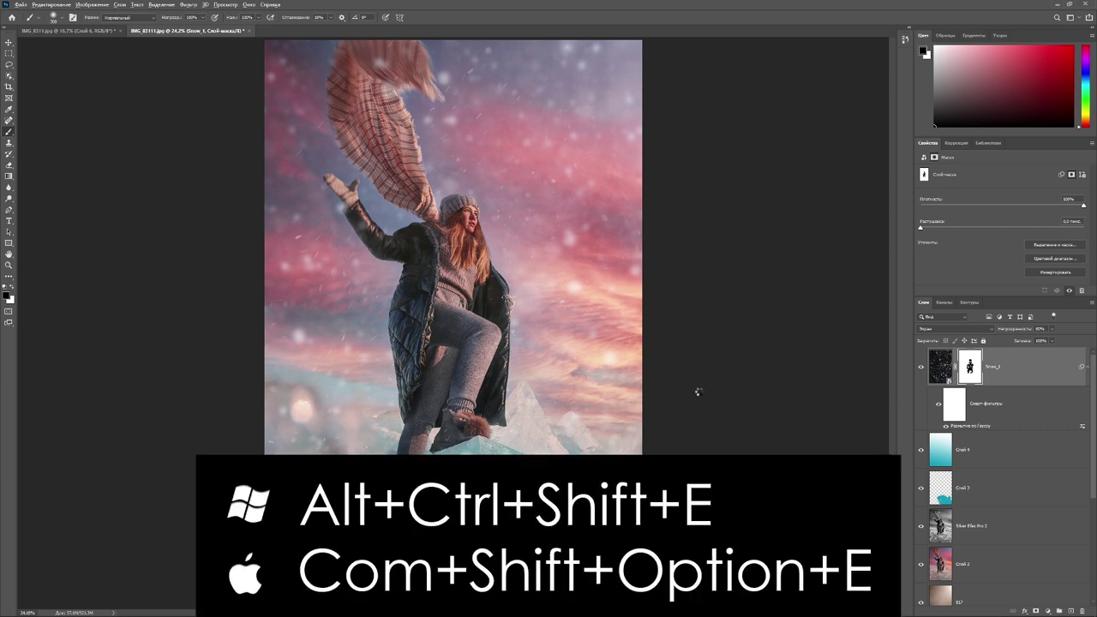
- Stamp all visible layers into a new Слой 5 and start the High Pass filter on it
key(ctrl+shift+alt+e)
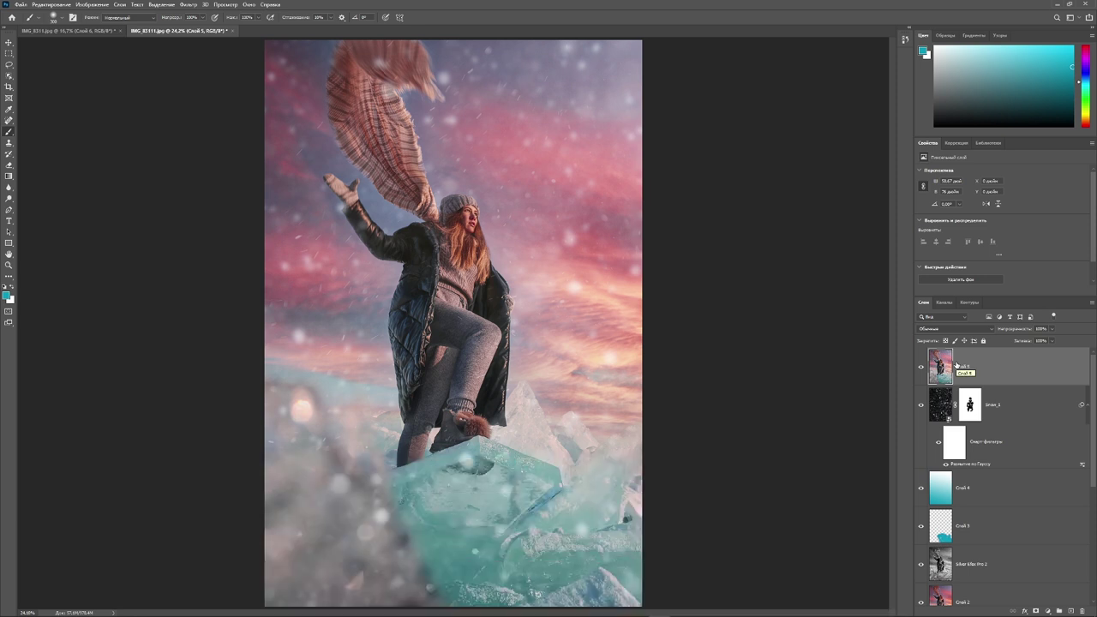
click(188, 4)
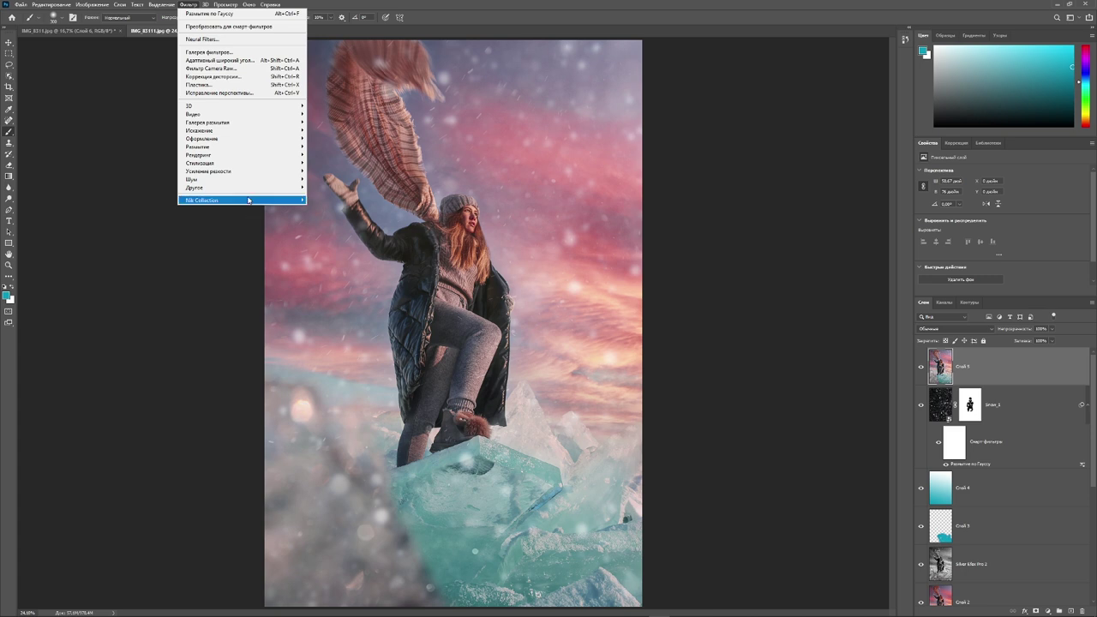
mouse_move(195, 187)
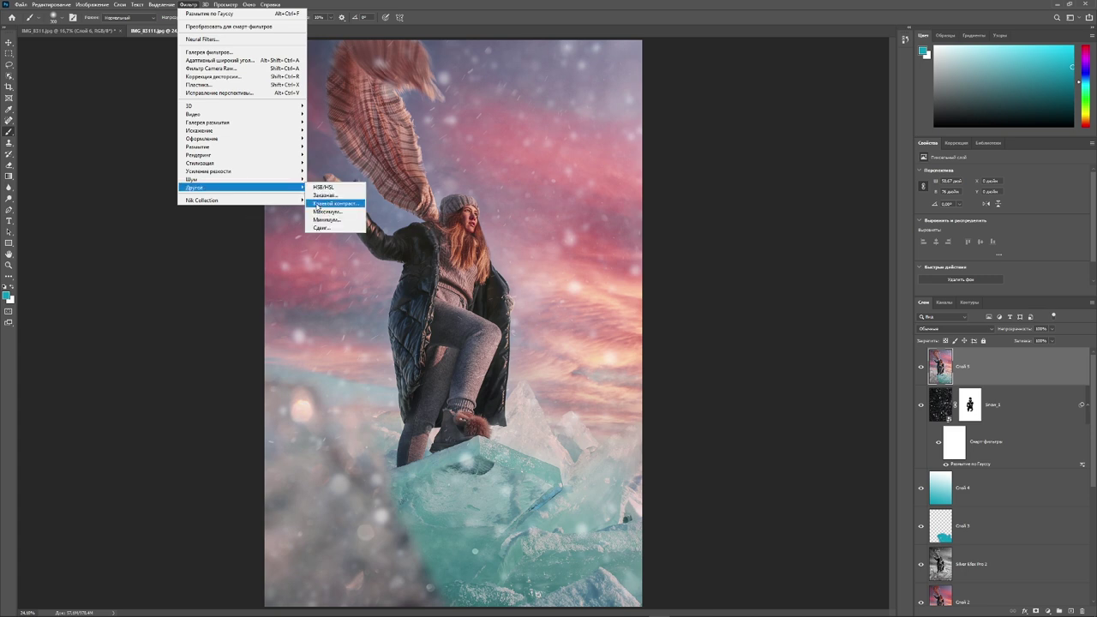
click(317, 206)
- Apply High Pass to Слой 5 with a radius of about 1,7 pixels
drag(717, 241, 708, 248)
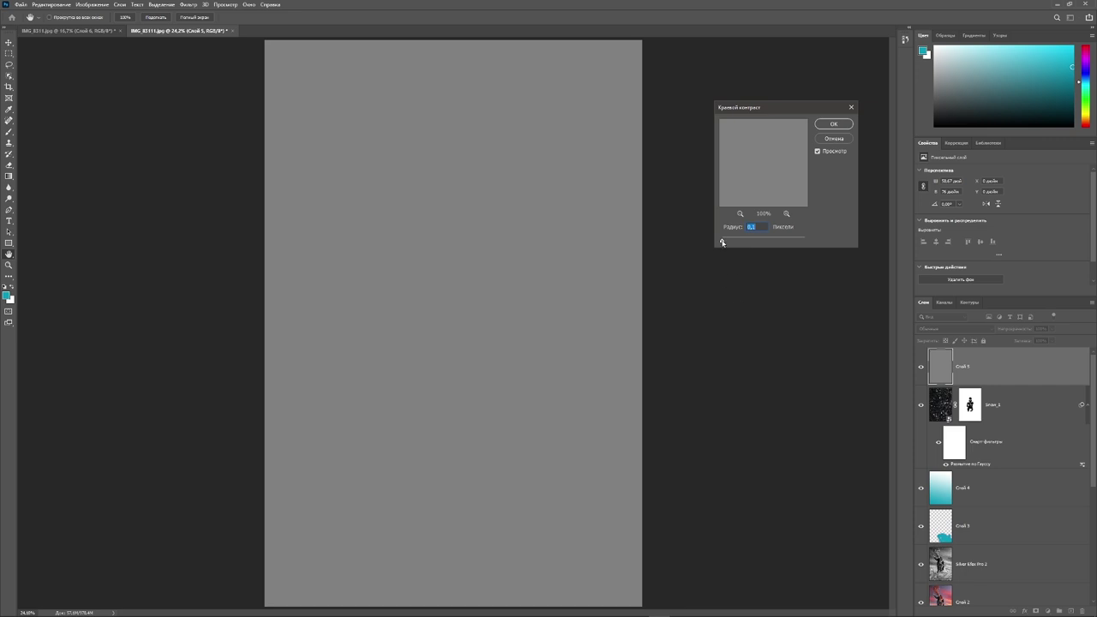
drag(722, 243, 727, 242)
drag(728, 242, 730, 242)
click(837, 125)
- Try Overlay blending on the high-pass Слой 5 and zoom in to check the detail
click(991, 333)
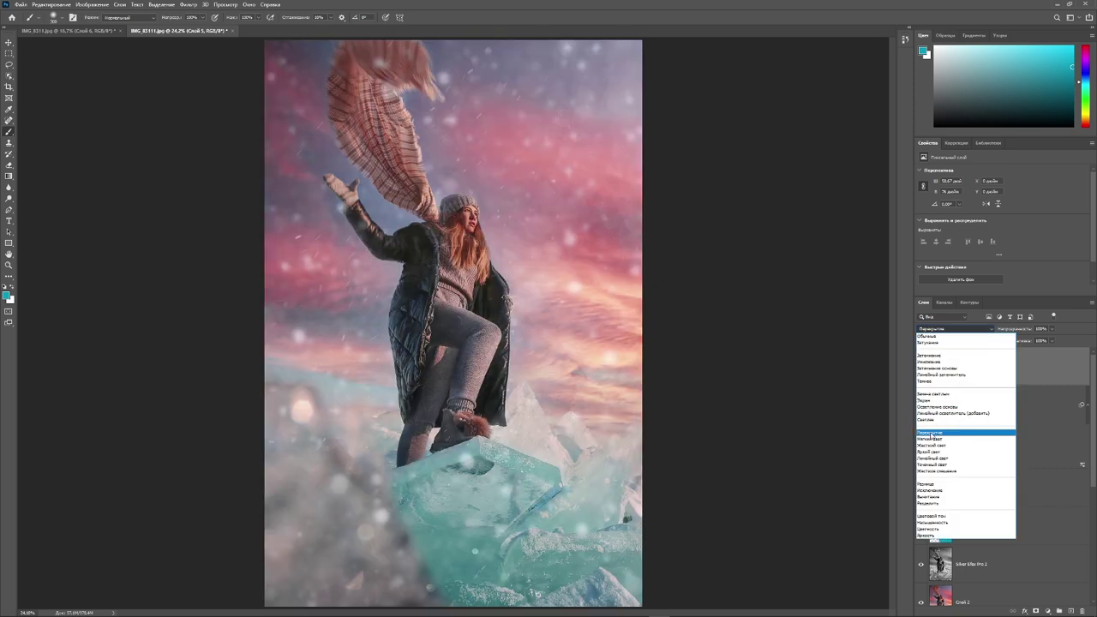
click(931, 433)
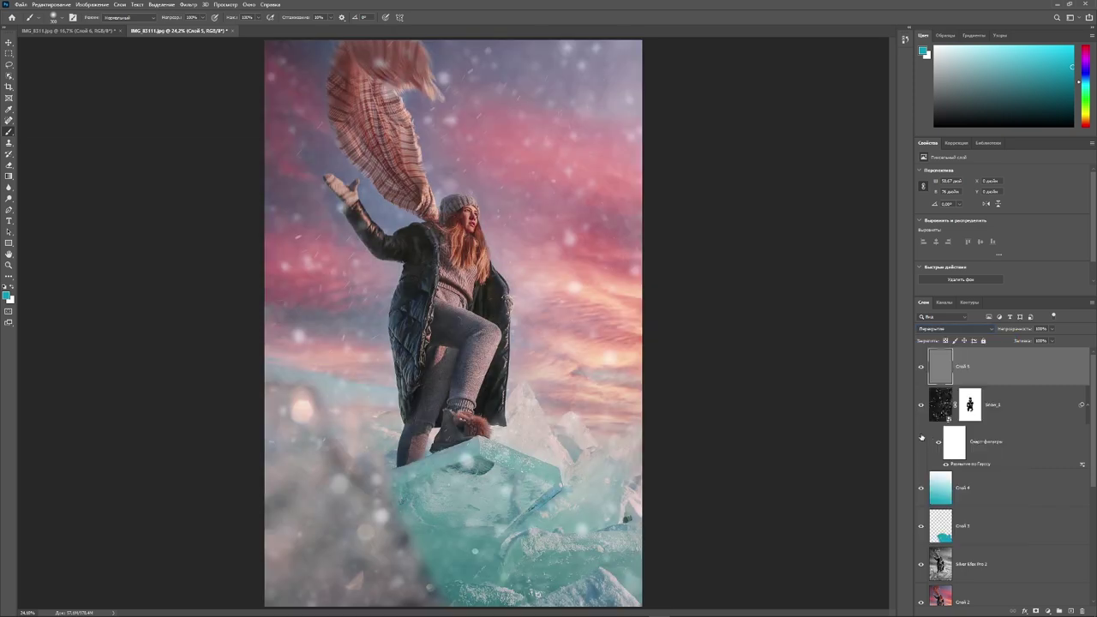
scroll(600, 441, up, 1)
scroll(600, 441, up, 1)
scroll(600, 442, up, 1)
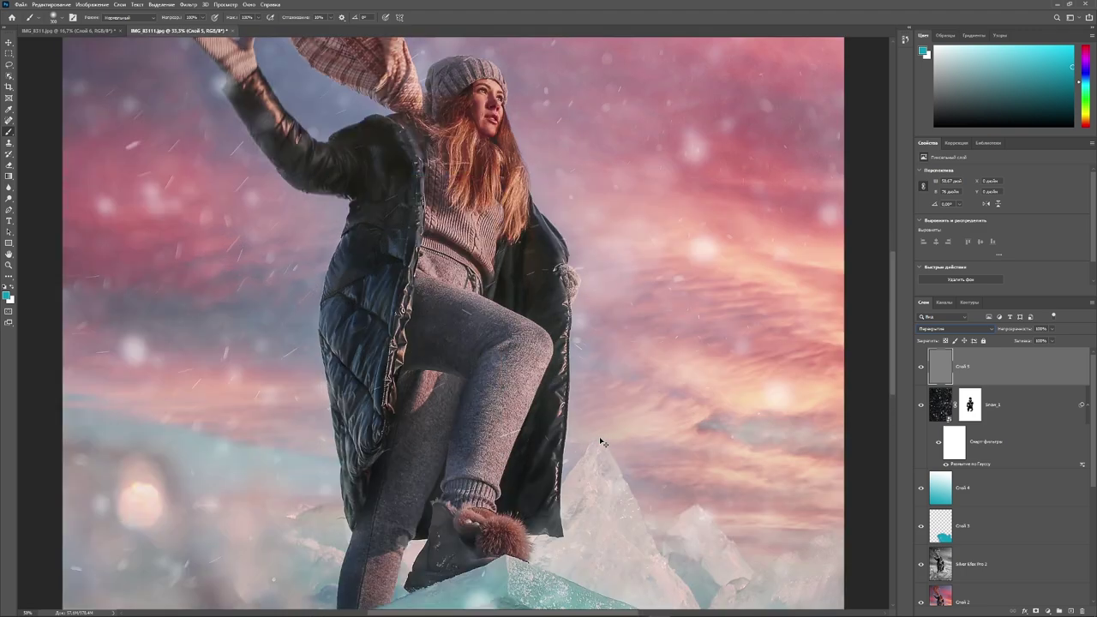
scroll(549, 214, up, 2)
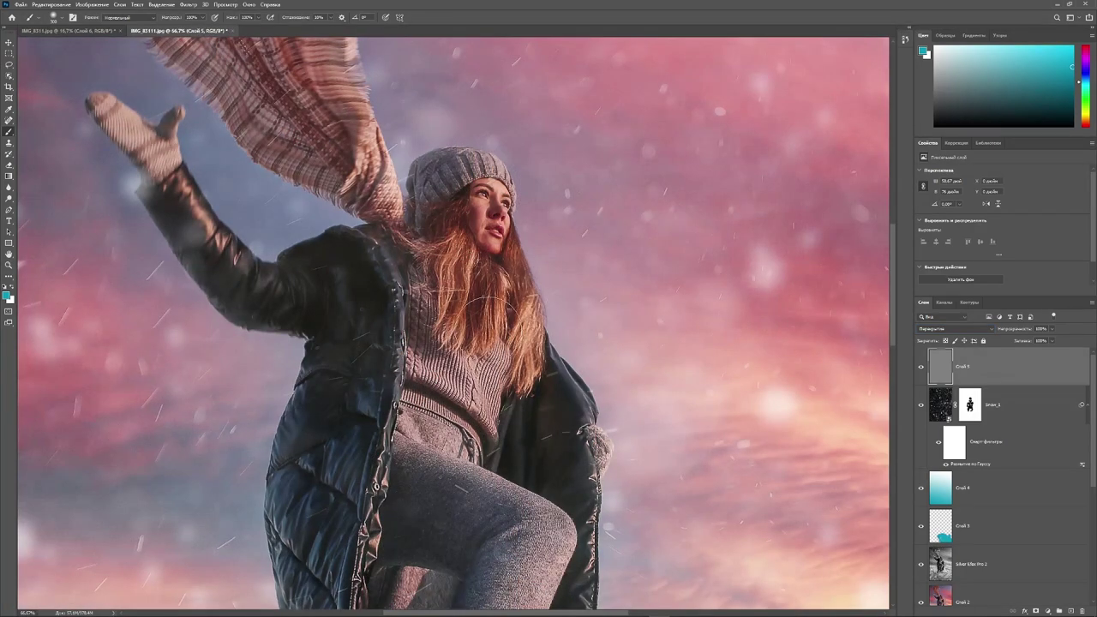
- Switch Слой 5 to Linear Light, fit the image, and toggle its visibility to compare
click(995, 330)
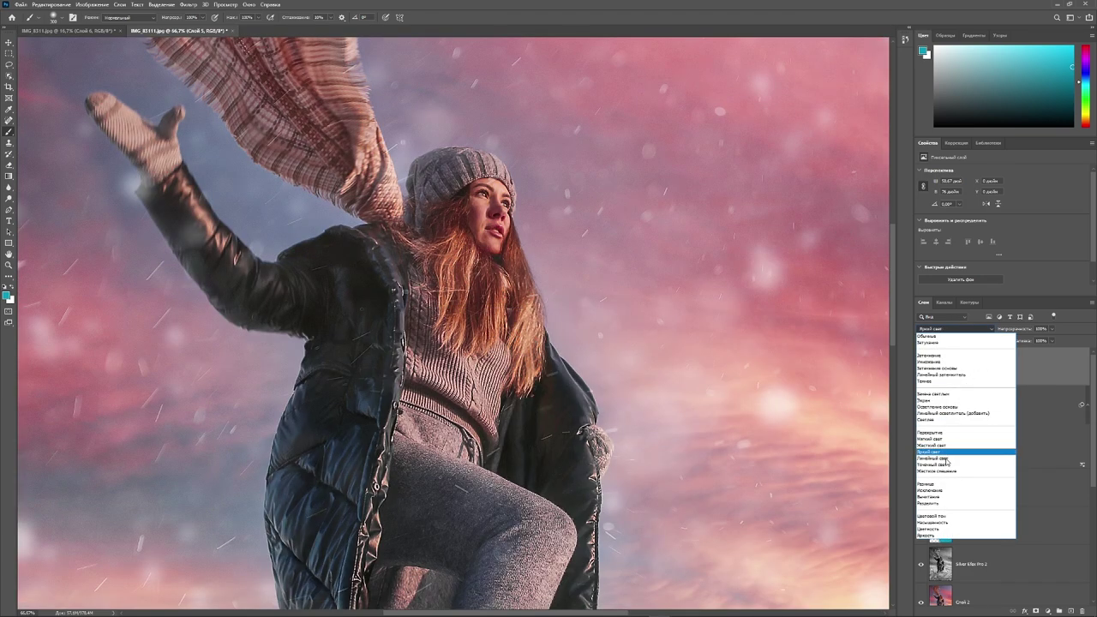
click(943, 457)
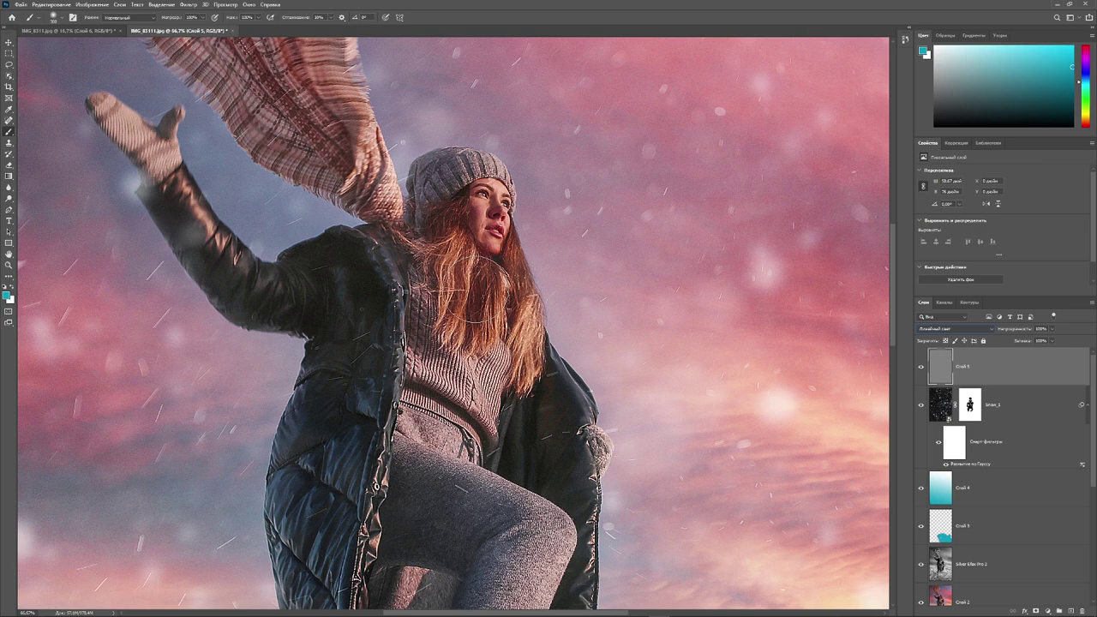
key(ctrl+0)
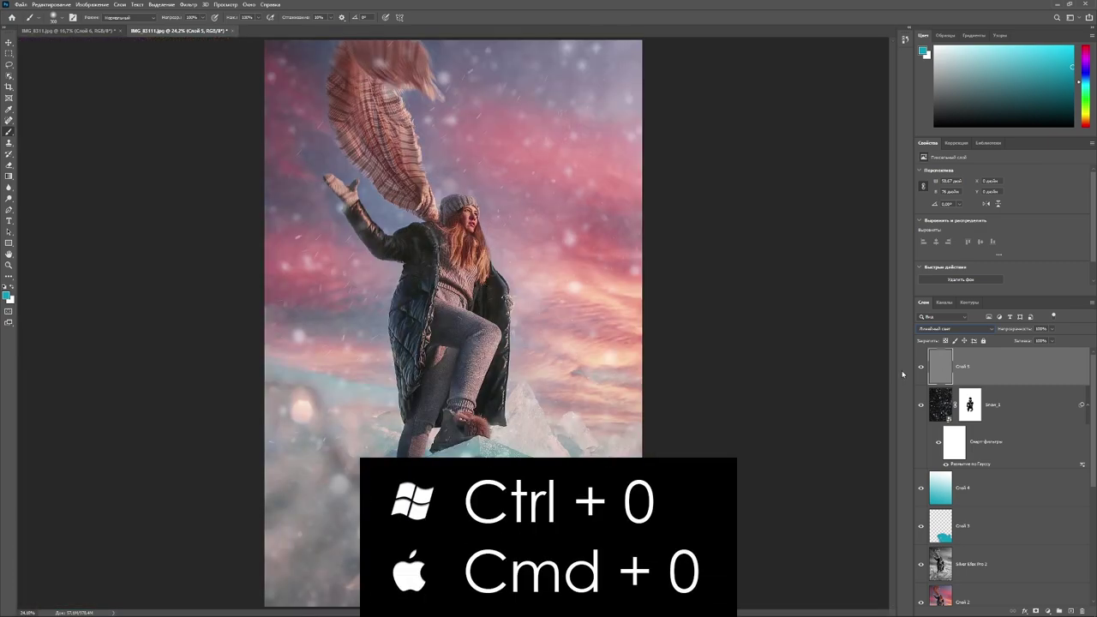
click(922, 368)
click(921, 370)
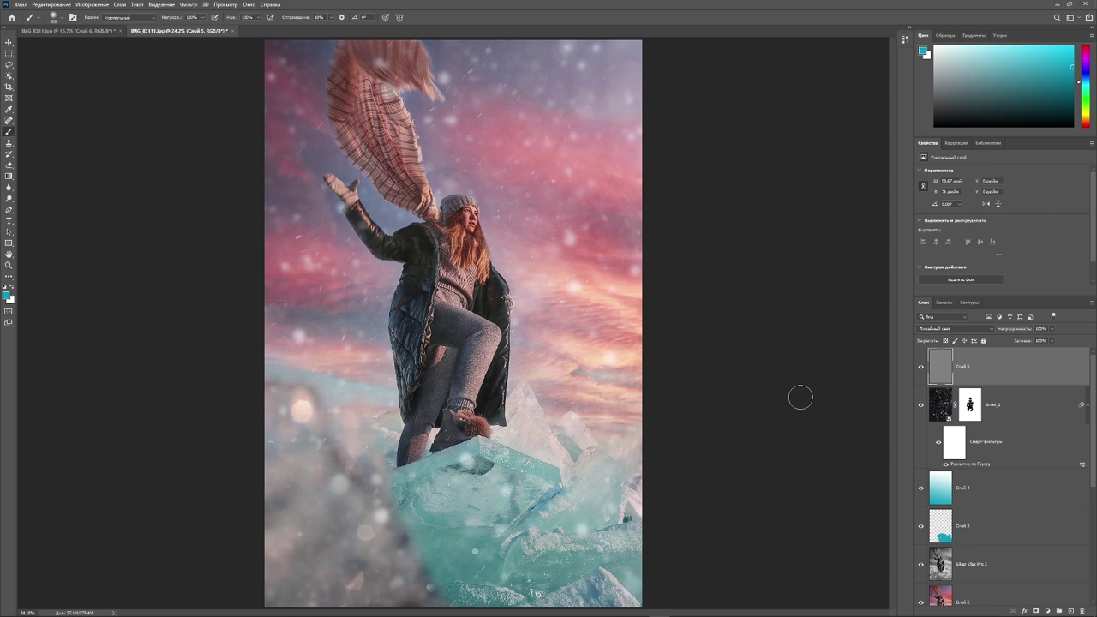
- Add a Curves layer, Кривые 1, lifting the midtones with a point at input 119, output 132
click(1048, 610)
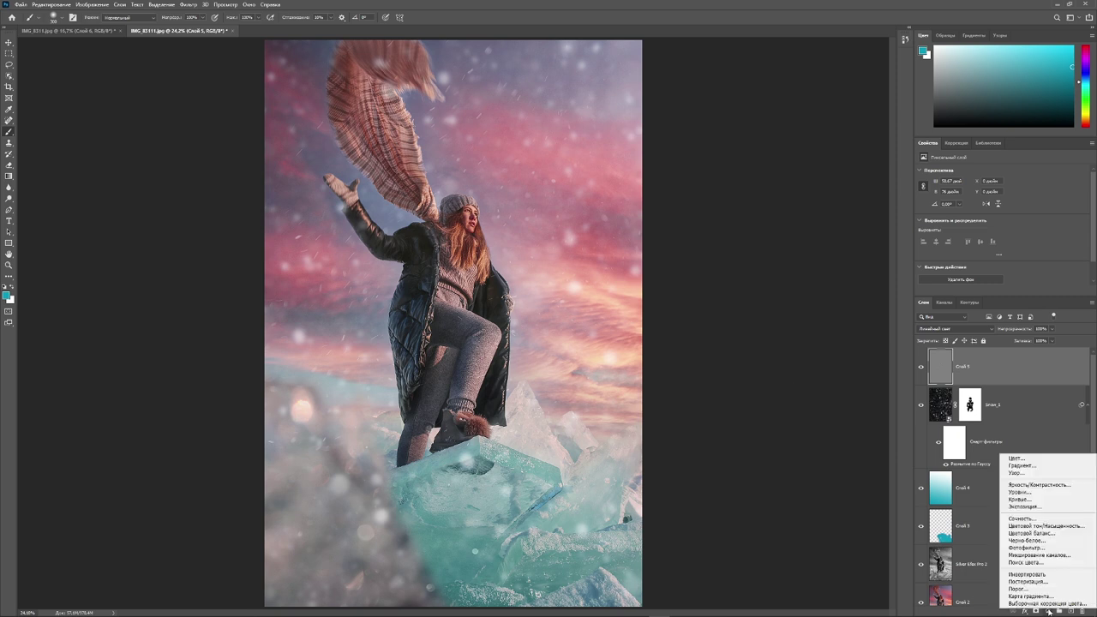
click(1040, 501)
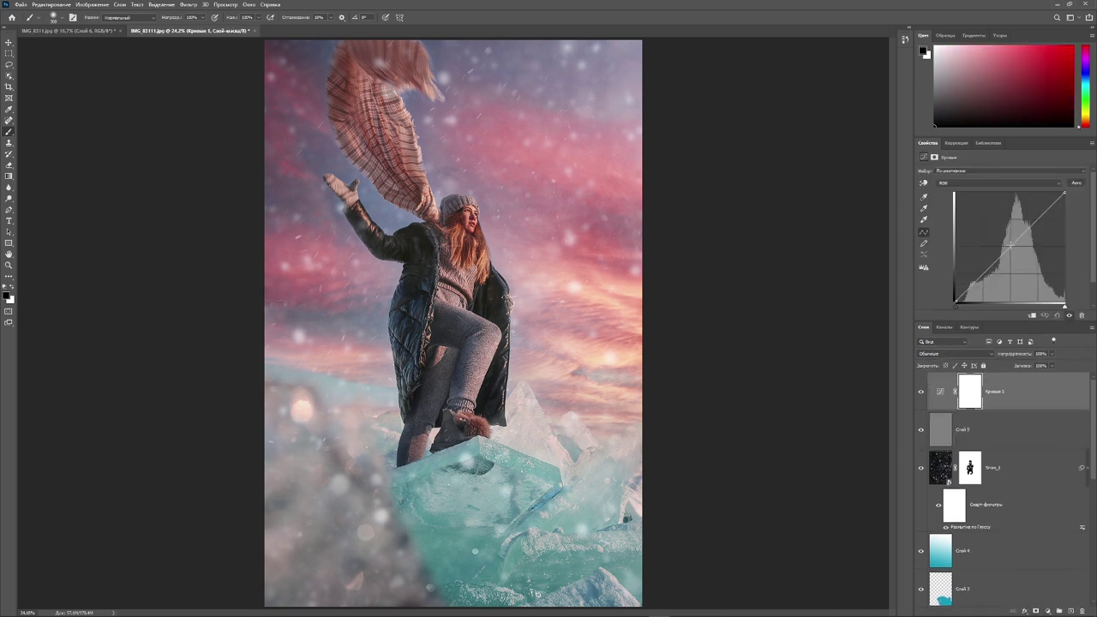
drag(1009, 248, 1008, 244)
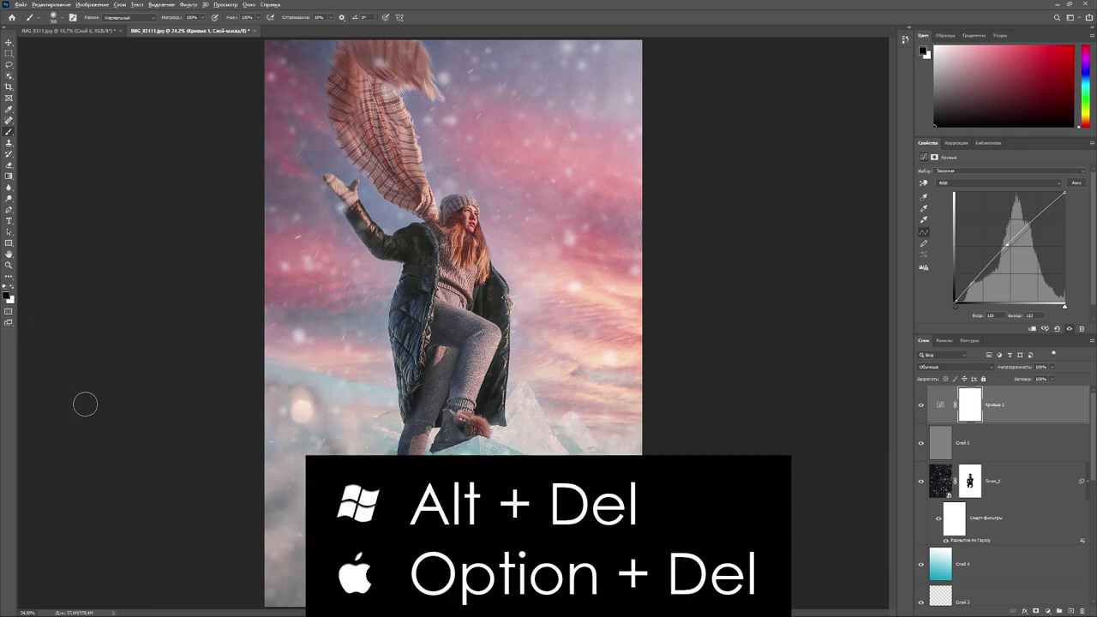
- Fill the Кривые 1 mask with black and zoom in on the woman's face
key(alt+Delete)
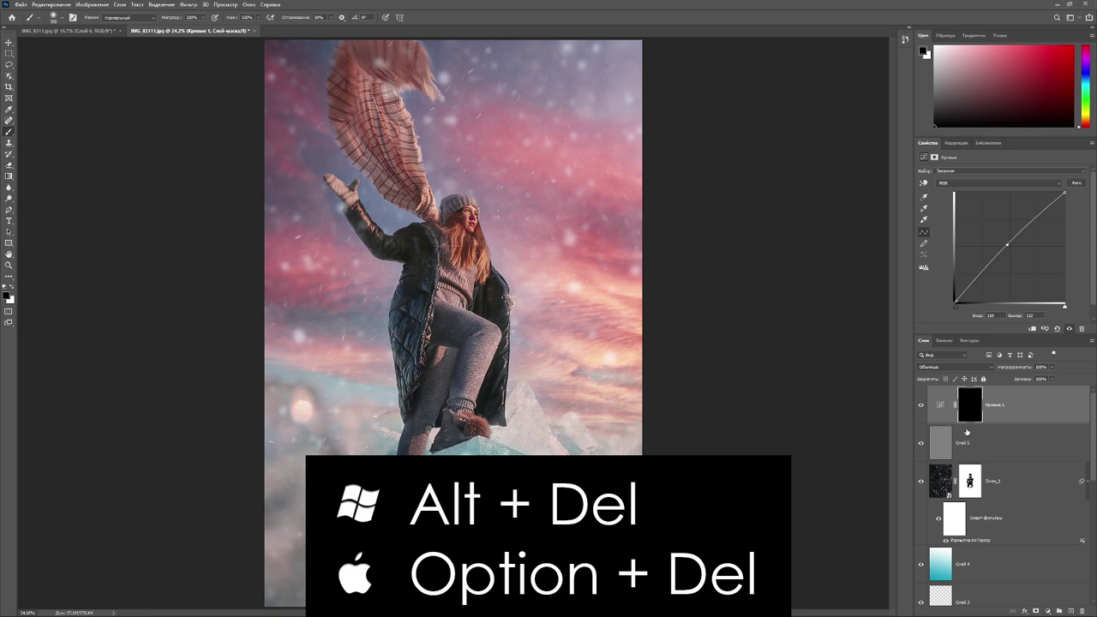
key(ctrl+plus)
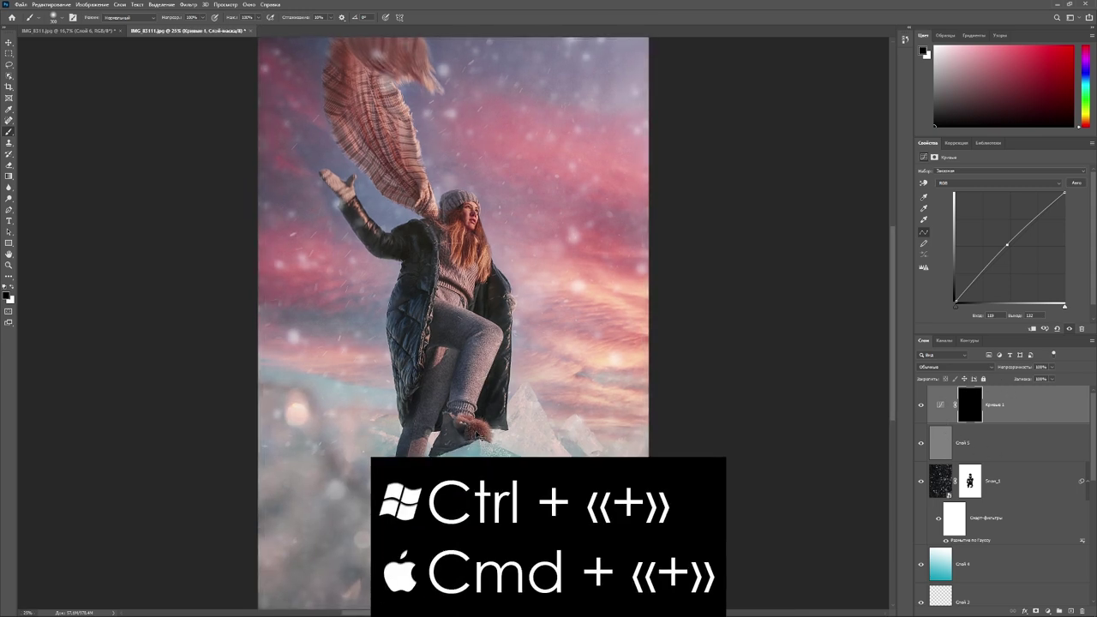
key(ctrl+plus)
key(ctrl+plus)
key(ctrl+plus)
key(ctrl+plus)
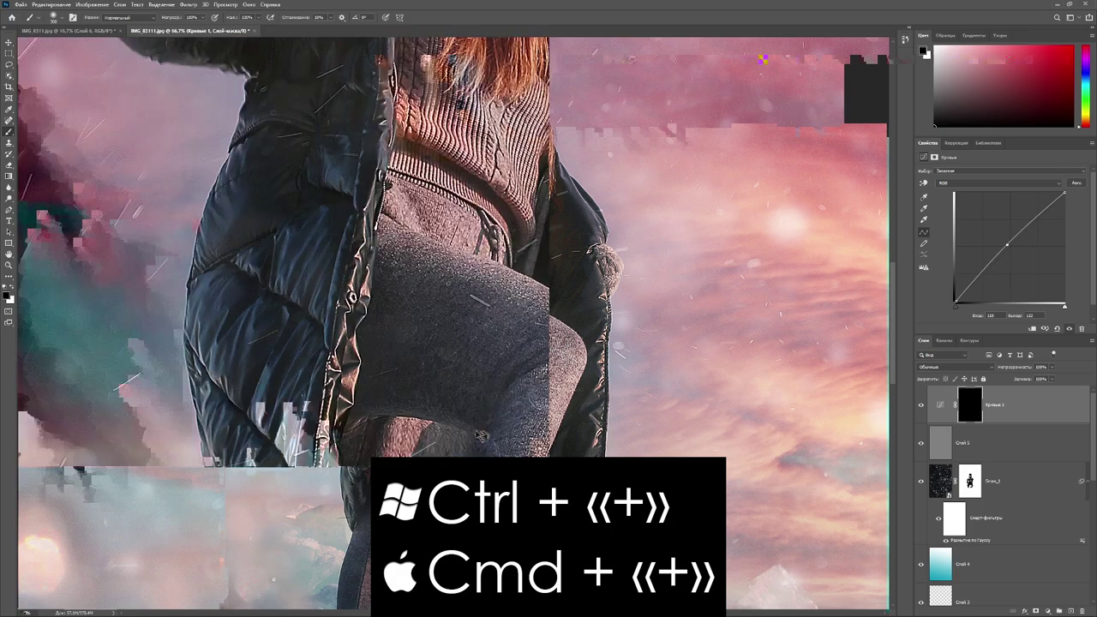
key(ctrl+plus)
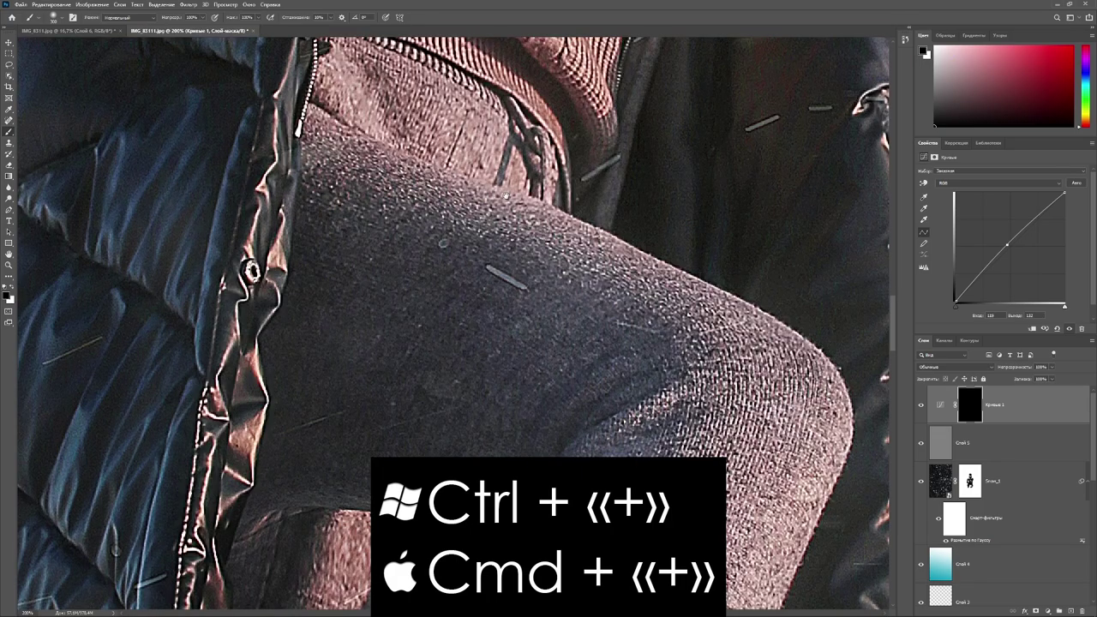
scroll(504, 392, up, 3)
scroll(504, 393, up, 3)
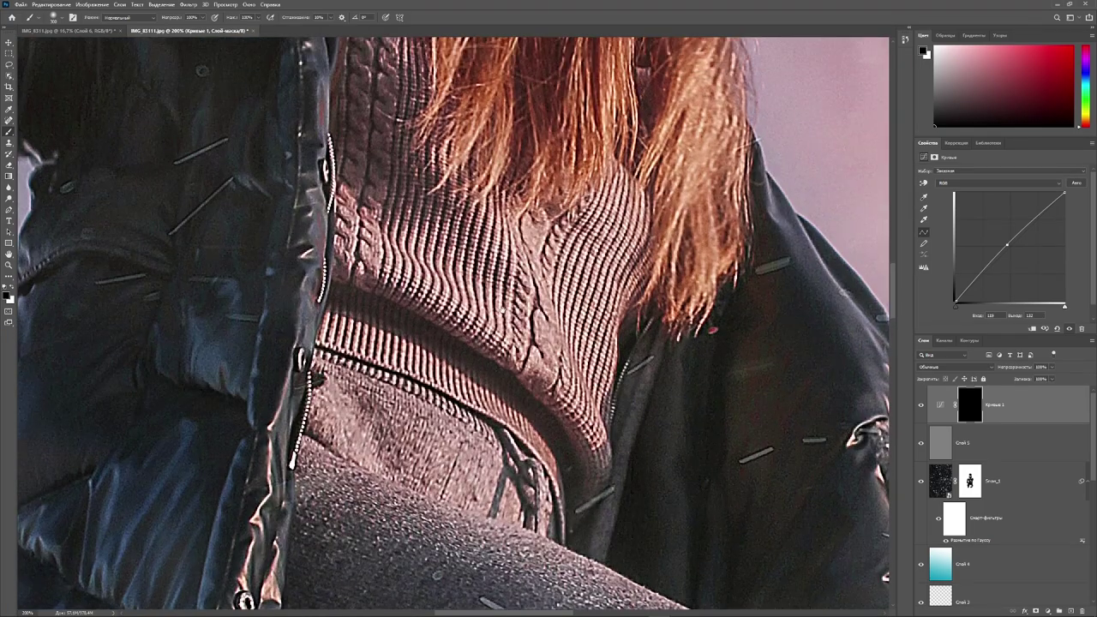
scroll(504, 392, up, 2)
scroll(500, 381, up, 2)
scroll(495, 371, up, 2)
scroll(494, 371, up, 3)
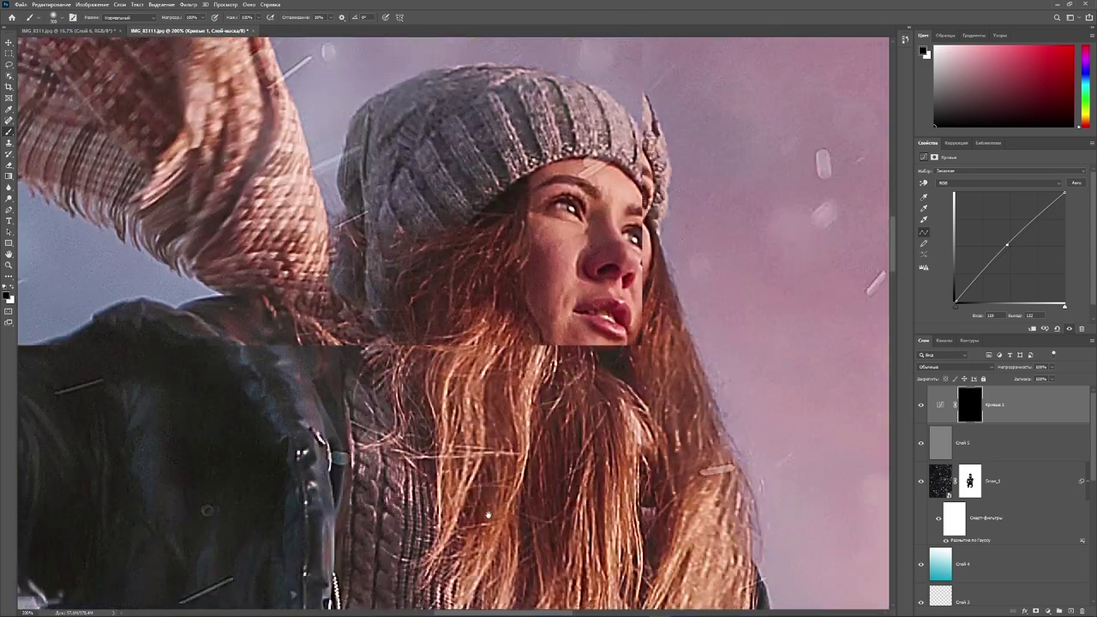
scroll(494, 371, up, 2)
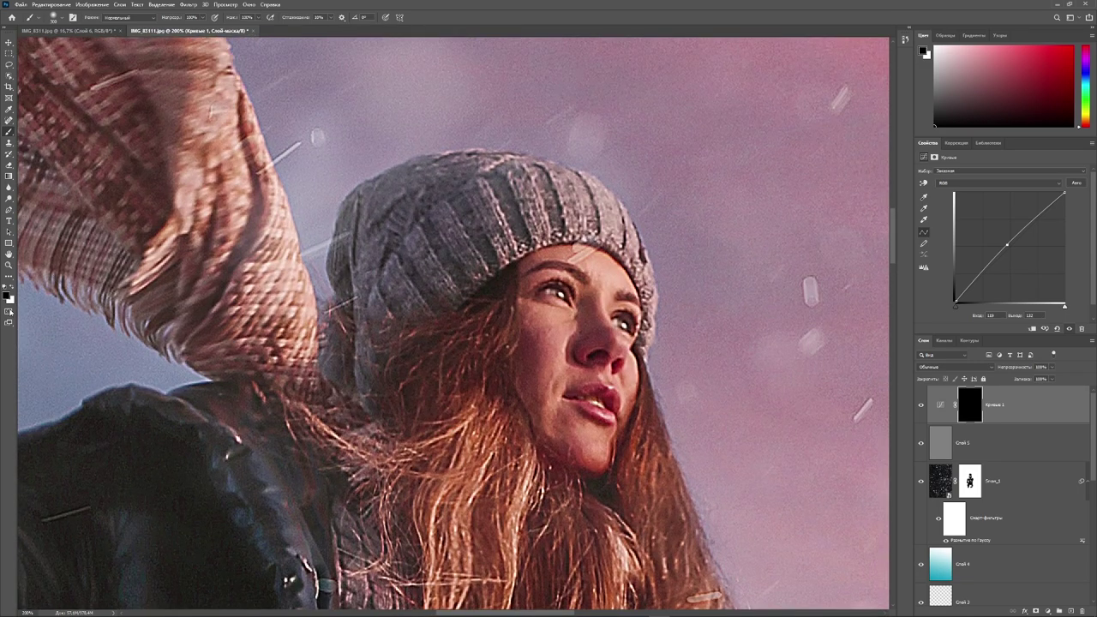
- Paint white with a small brush on the mask to brighten the left eye's iris
click(12, 288)
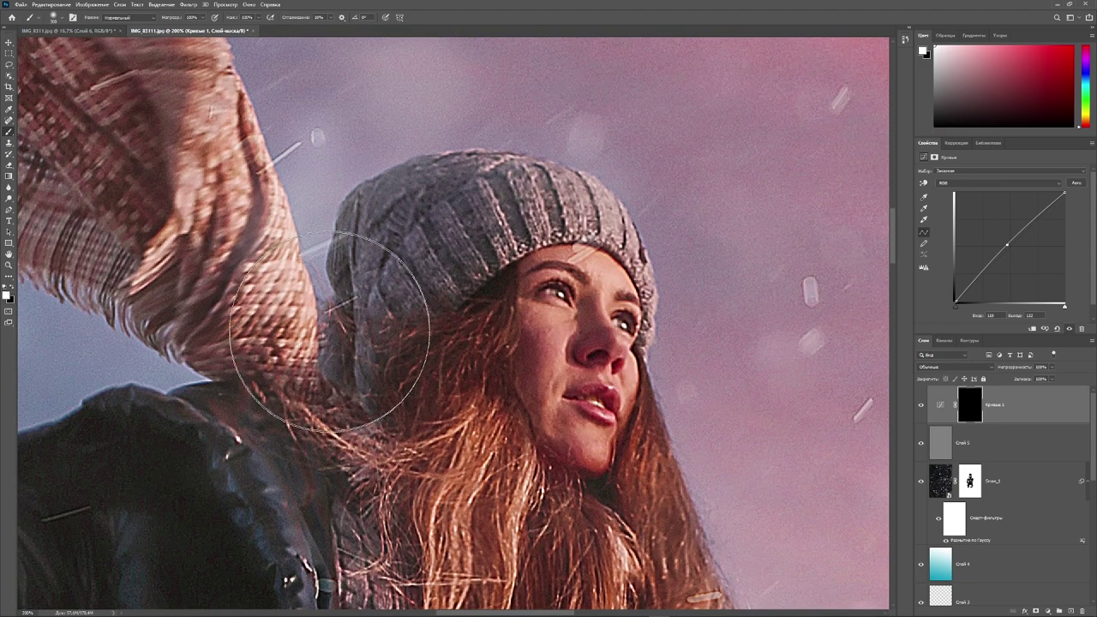
click(64, 18)
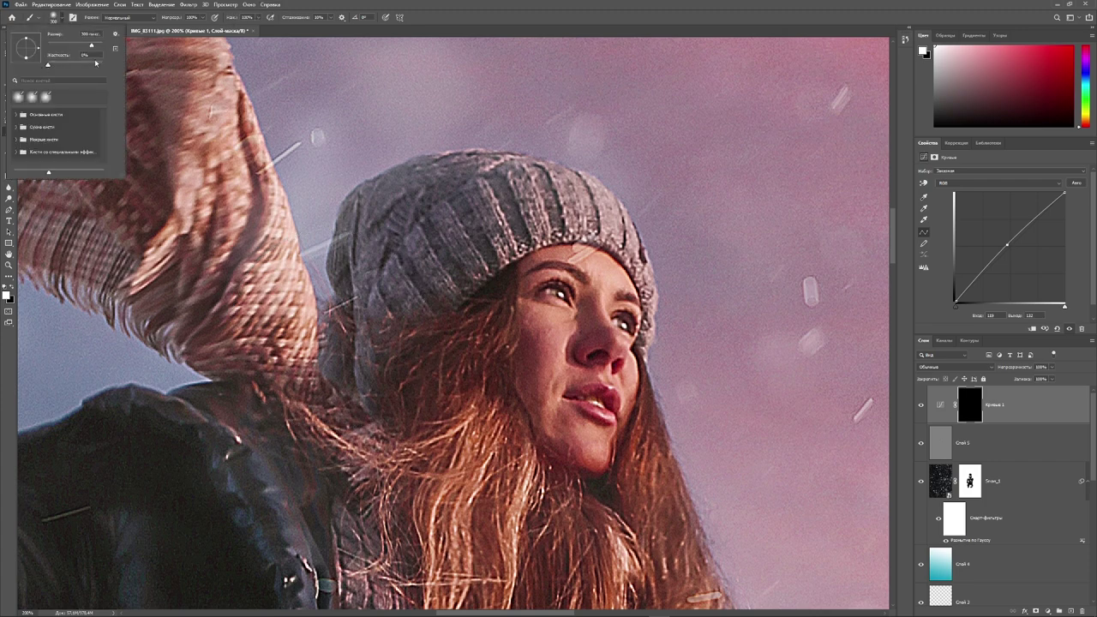
key(Return)
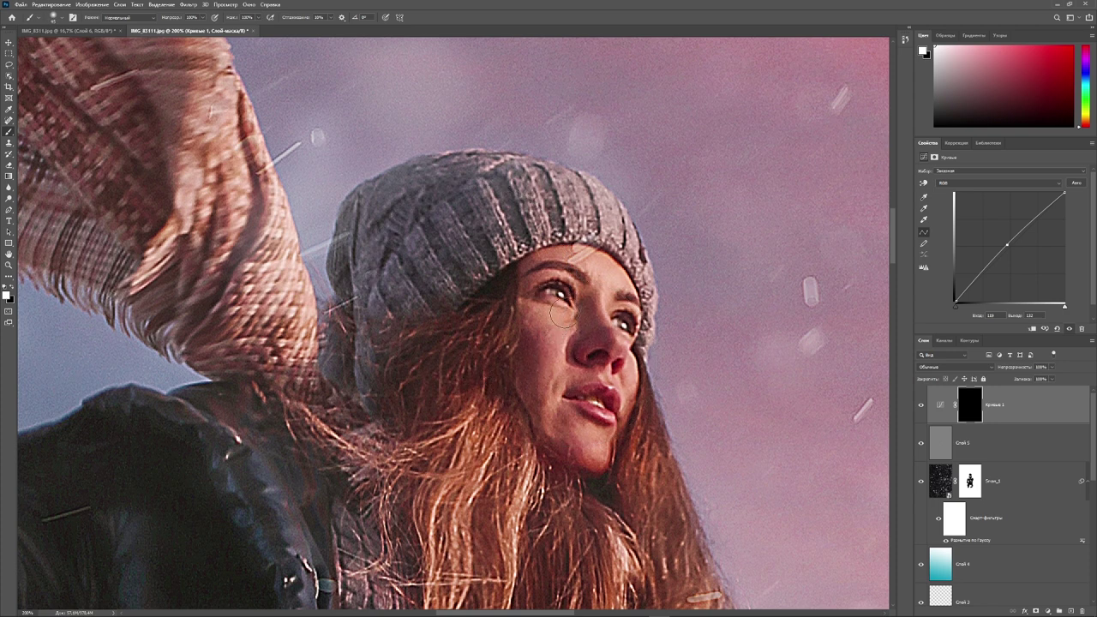
key(bracketleft)
key(bracketleft)
key(bracketleft)
click(549, 289)
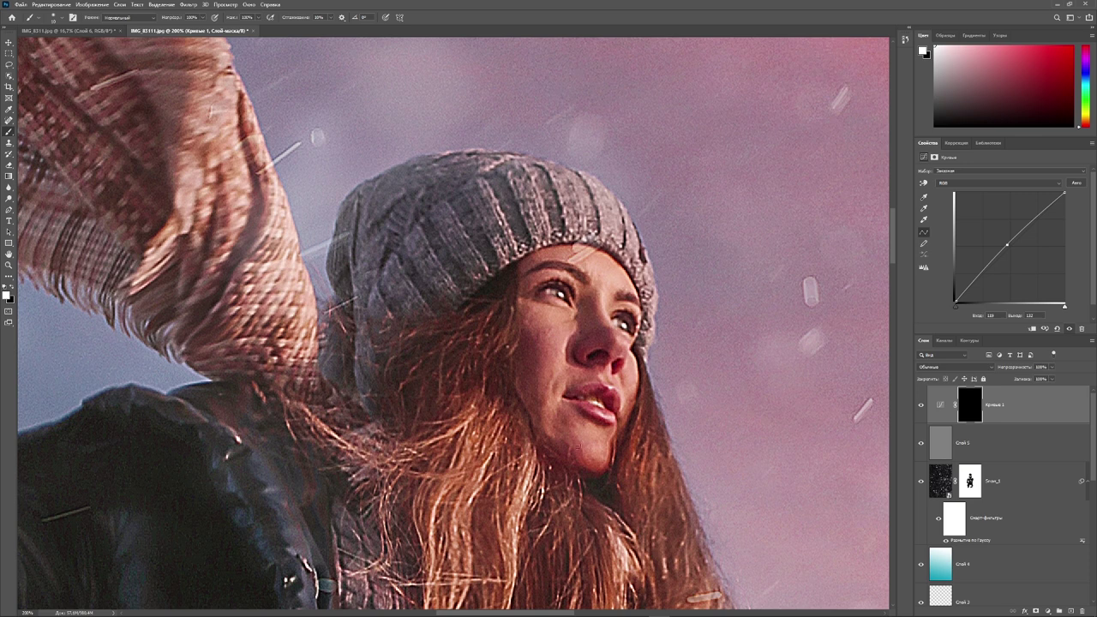
key(bracketright)
key(bracketright)
key(bracketright)
key(bracketleft)
key(bracketright)
- Fit the whole image in view and toggle Кривые 1 to compare before and after
key(ctrl+0)
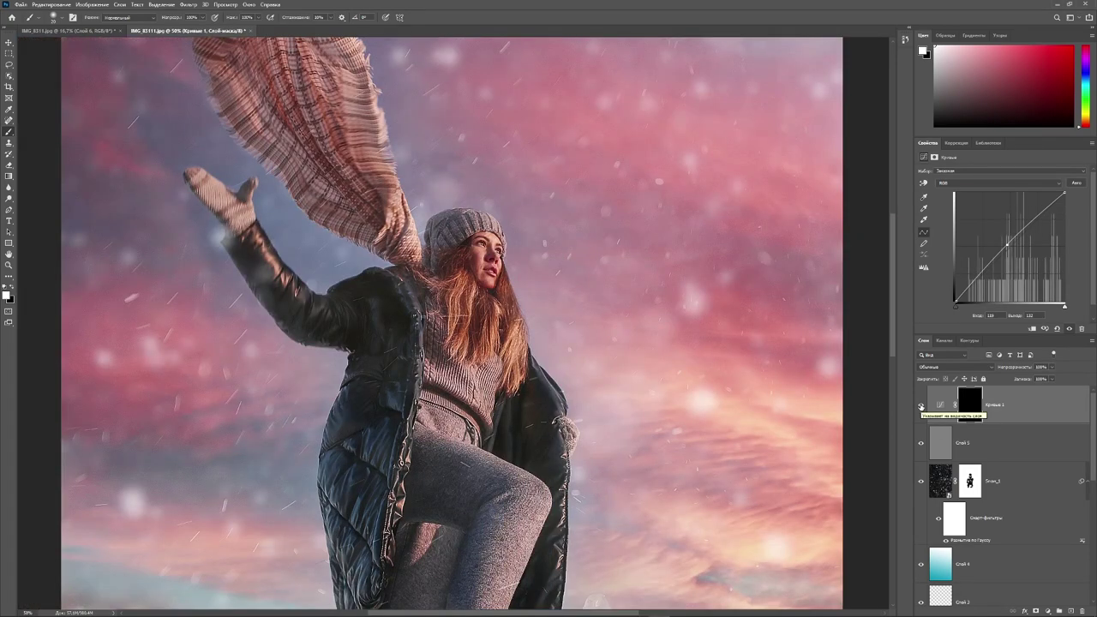
click(922, 405)
click(922, 406)
key(ctrl+0)
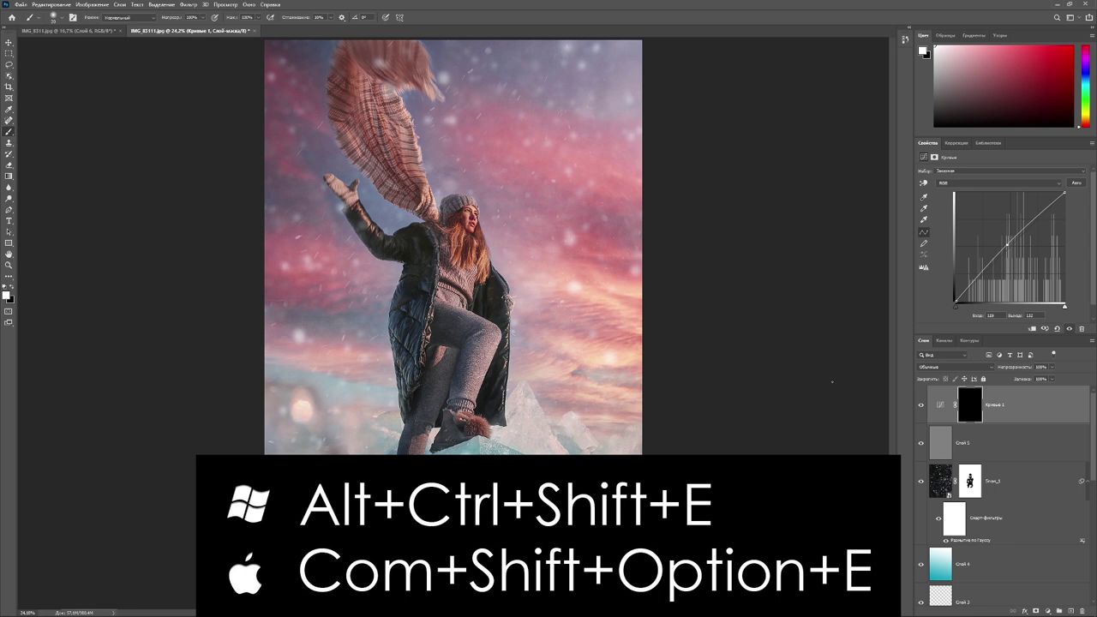
- Stamp visible layers into Слой 6 and, in Camera Raw, set Whites +15 and Shadows -35
key(ctrl+shift+alt+e)
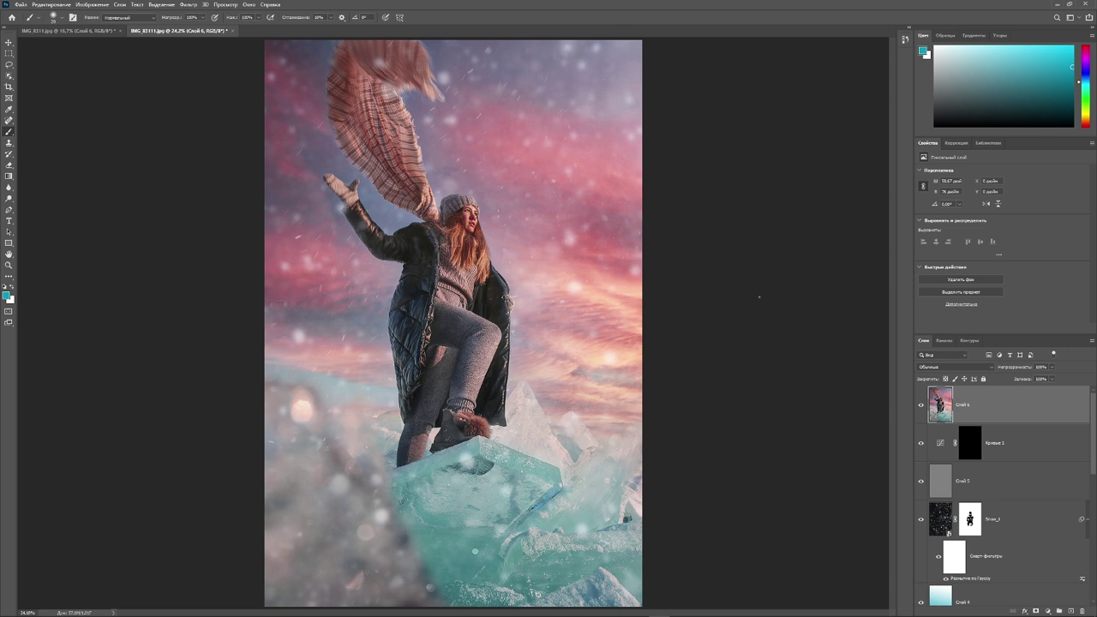
click(188, 4)
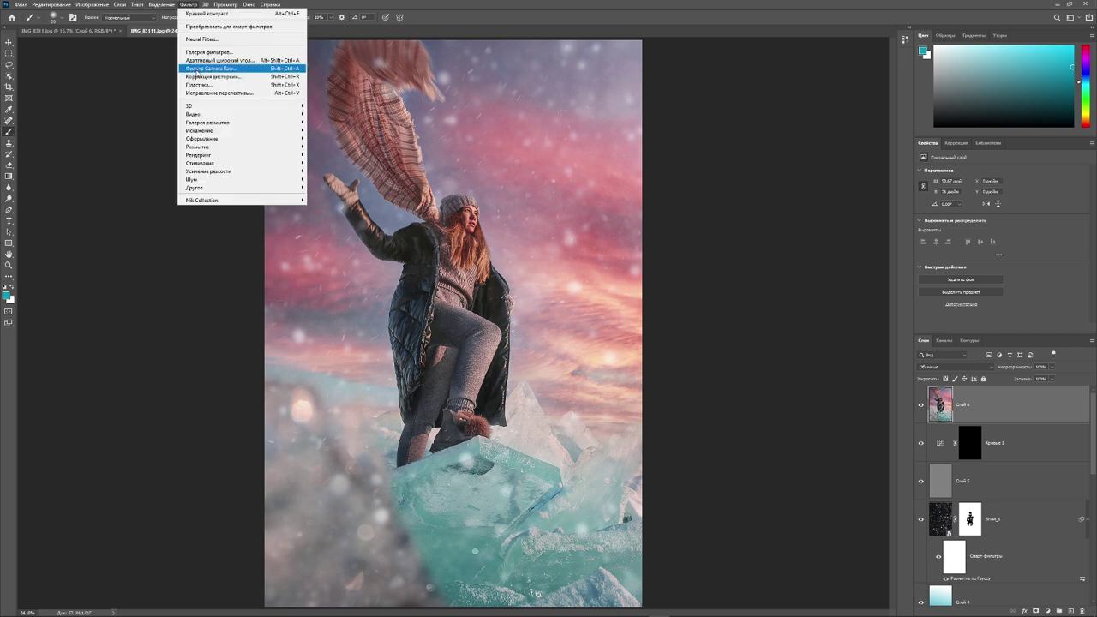
click(197, 69)
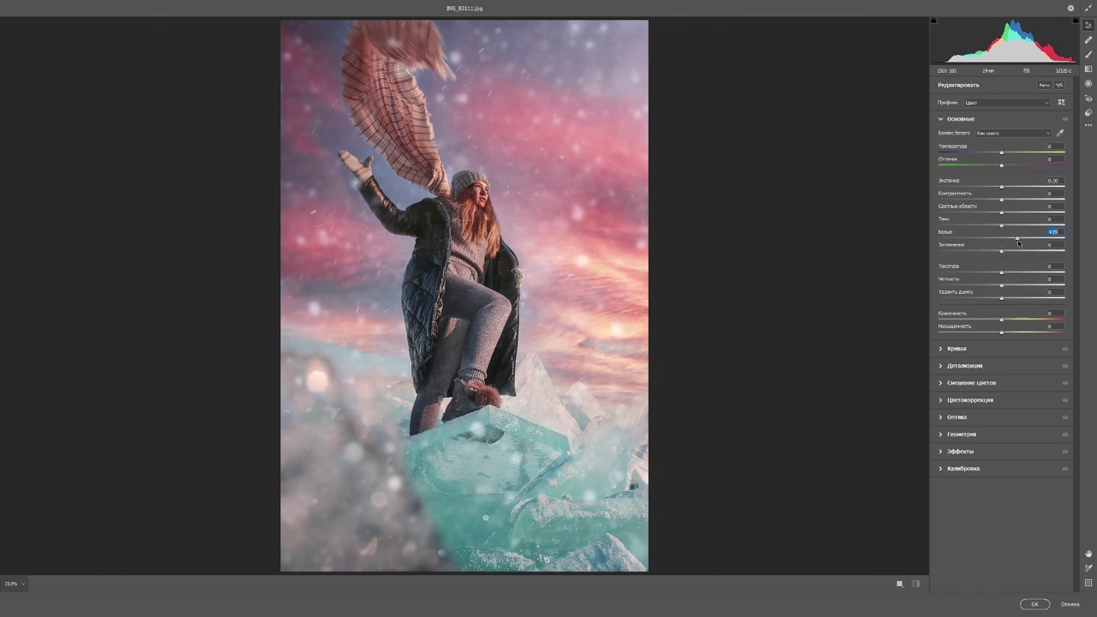
drag(1002, 240, 1015, 246)
drag(1002, 251, 978, 250)
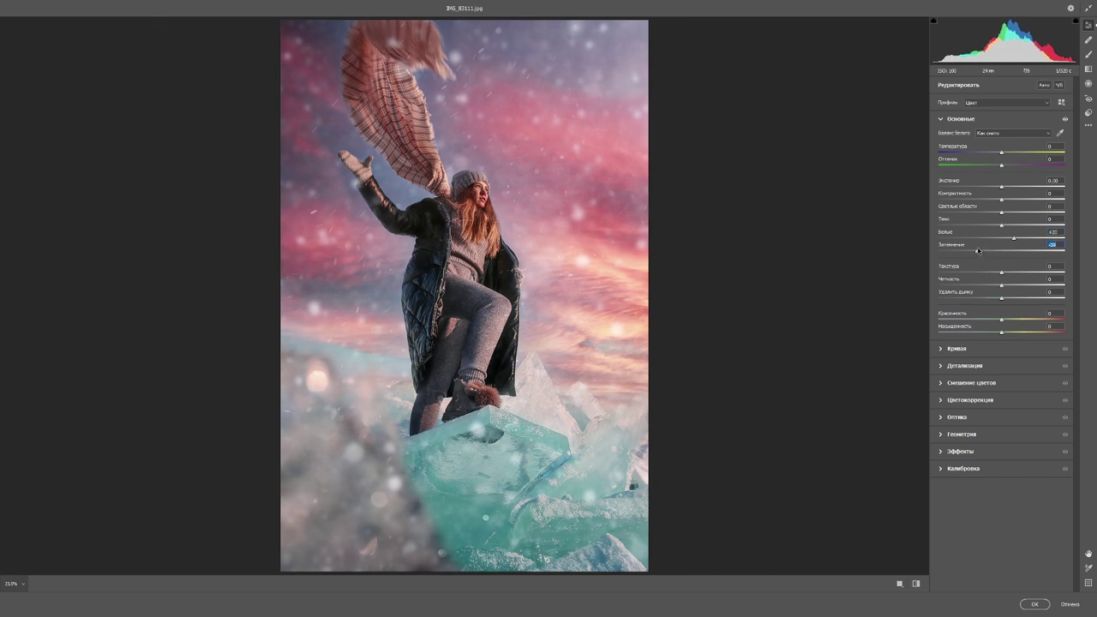
drag(978, 250, 975, 251)
- Add a -18 vignette to darken the edges and apply the Camera Raw edits
click(940, 452)
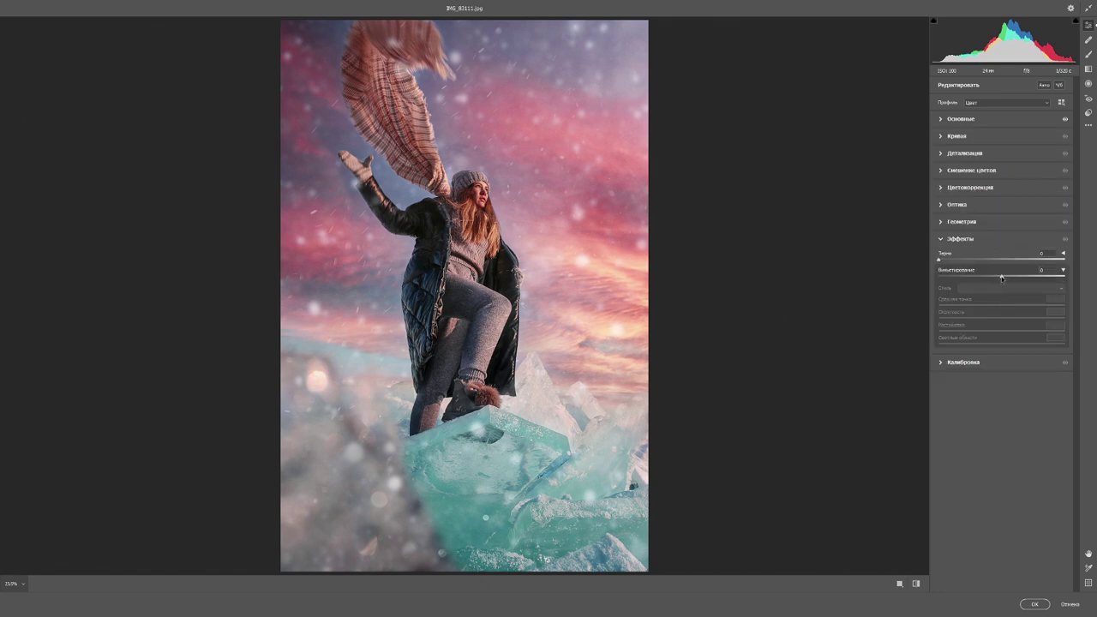
drag(1002, 278, 989, 277)
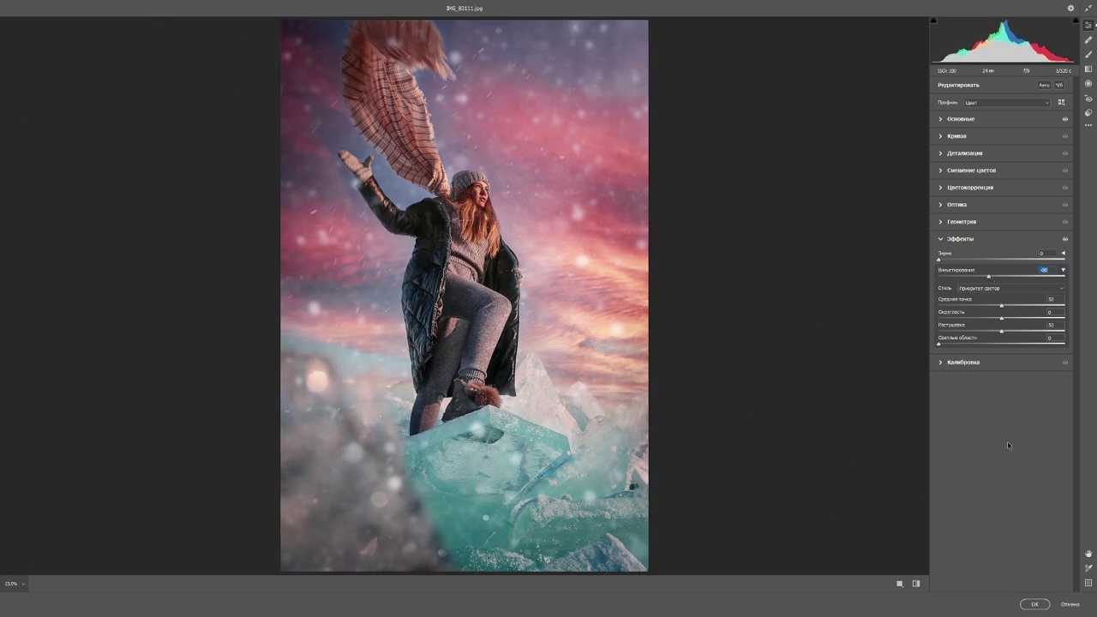
click(1035, 605)
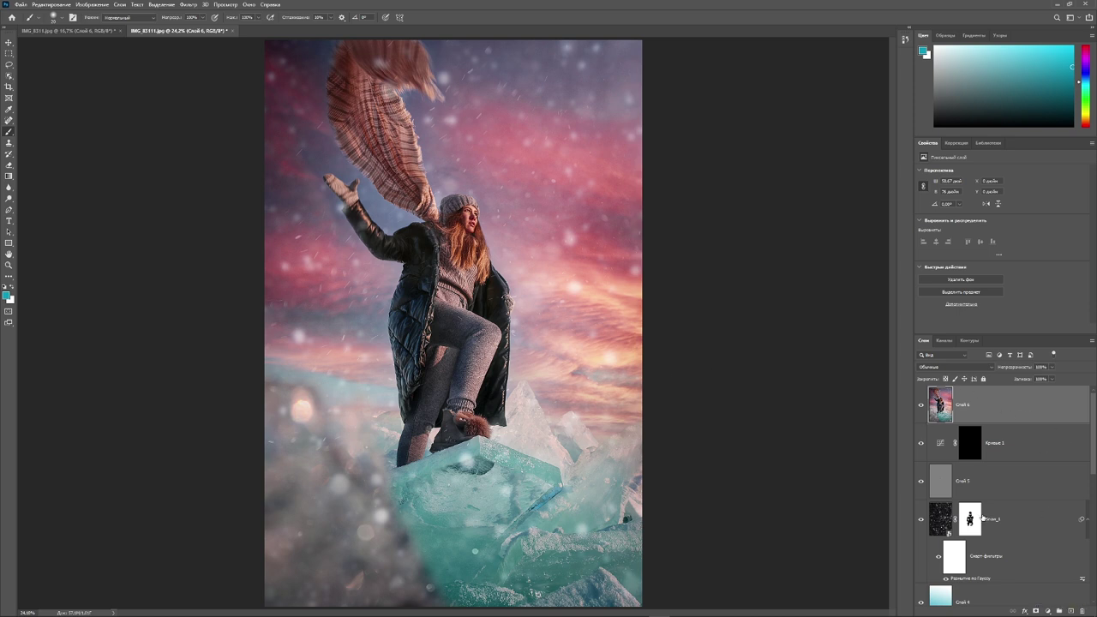
- Mask Слой 6 and paint black over the top of the flying scarf to fade its Camera Raw darkening
click(1036, 612)
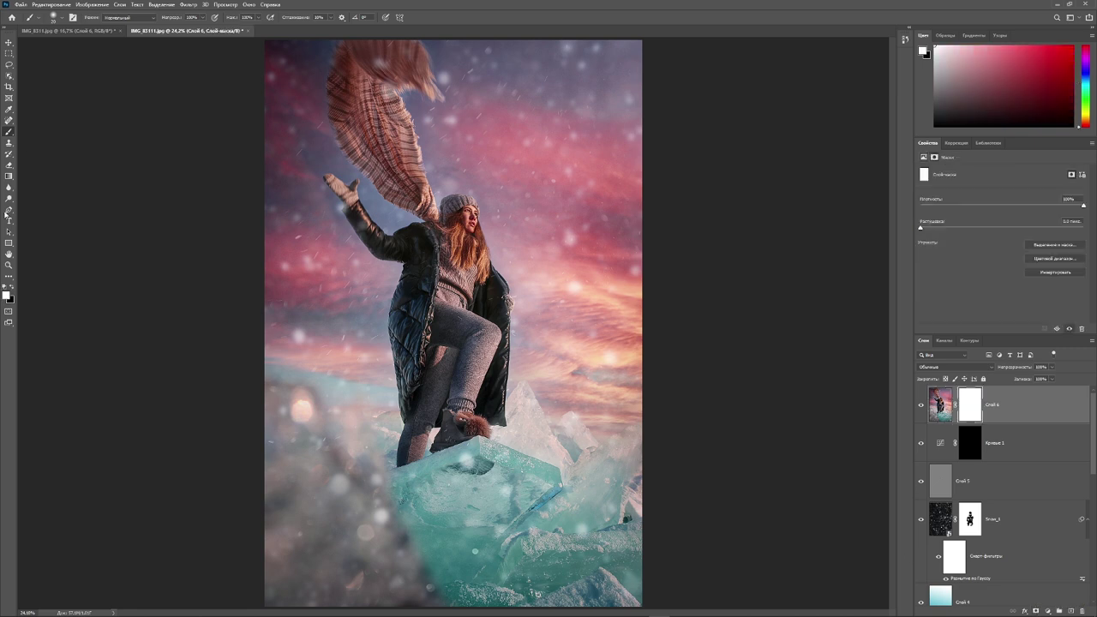
click(12, 288)
mouse_move(382, 57)
mouse_down()
mouse_move(369, 108)
mouse_move(356, 102)
mouse_move(394, 137)
mouse_move(385, 163)
mouse_move(394, 158)
mouse_up()
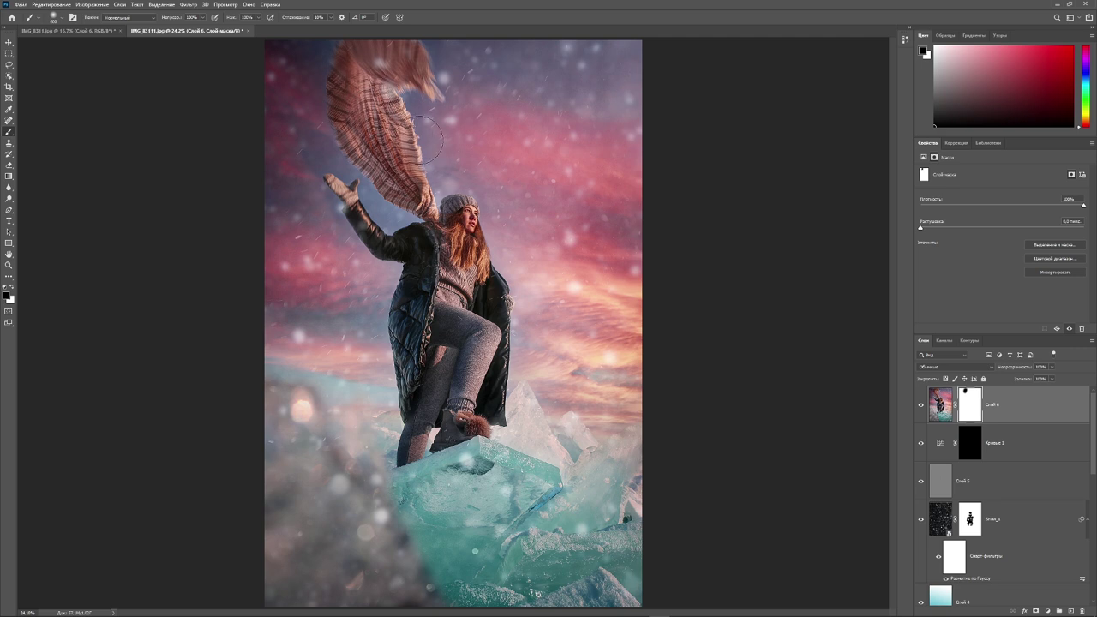
mouse_move(374, 78)
mouse_down()
mouse_move(365, 112)
mouse_move(403, 176)
mouse_move(364, 69)
mouse_move(392, 60)
mouse_move(399, 85)
mouse_up()
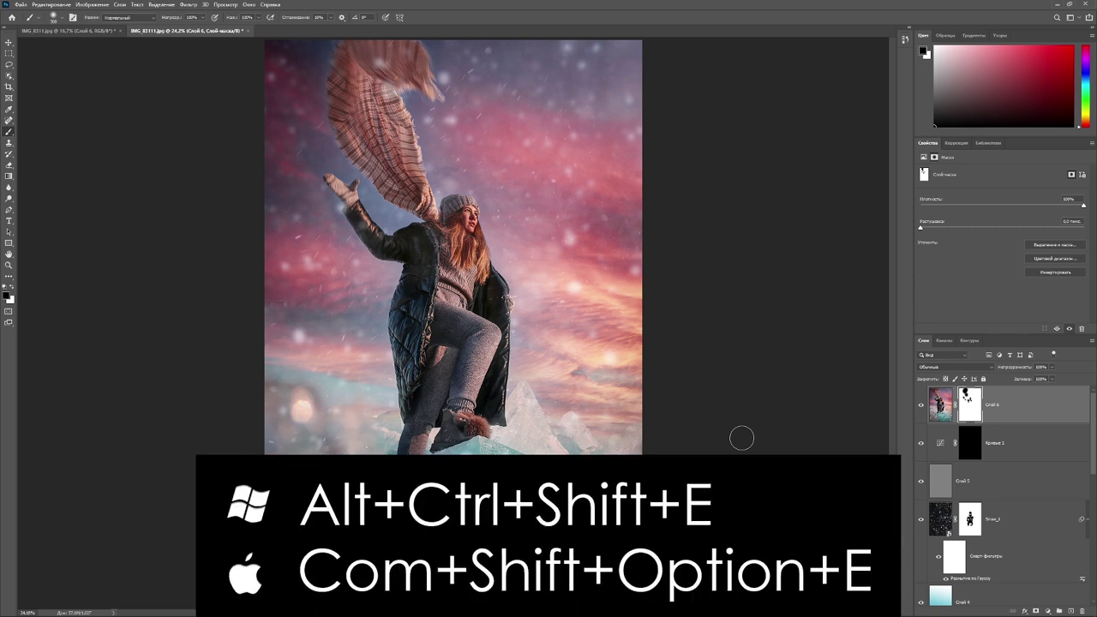
- Stamp all visible layers into a new layer, then compare against the original Фон photo
key(ctrl+alt+shift+e)
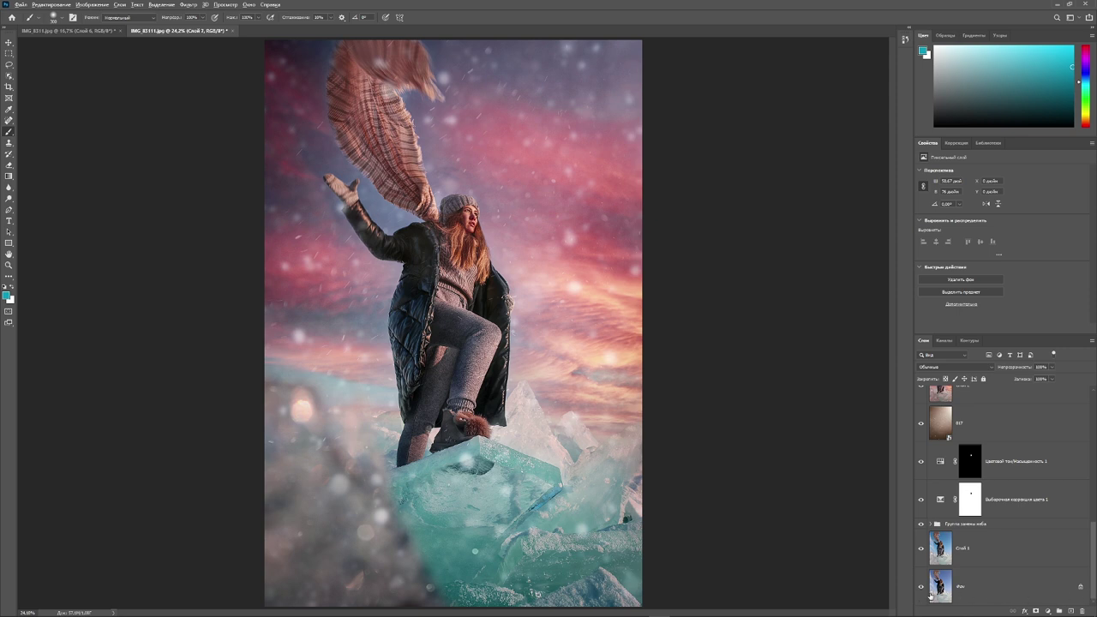
alt+click(922, 588)
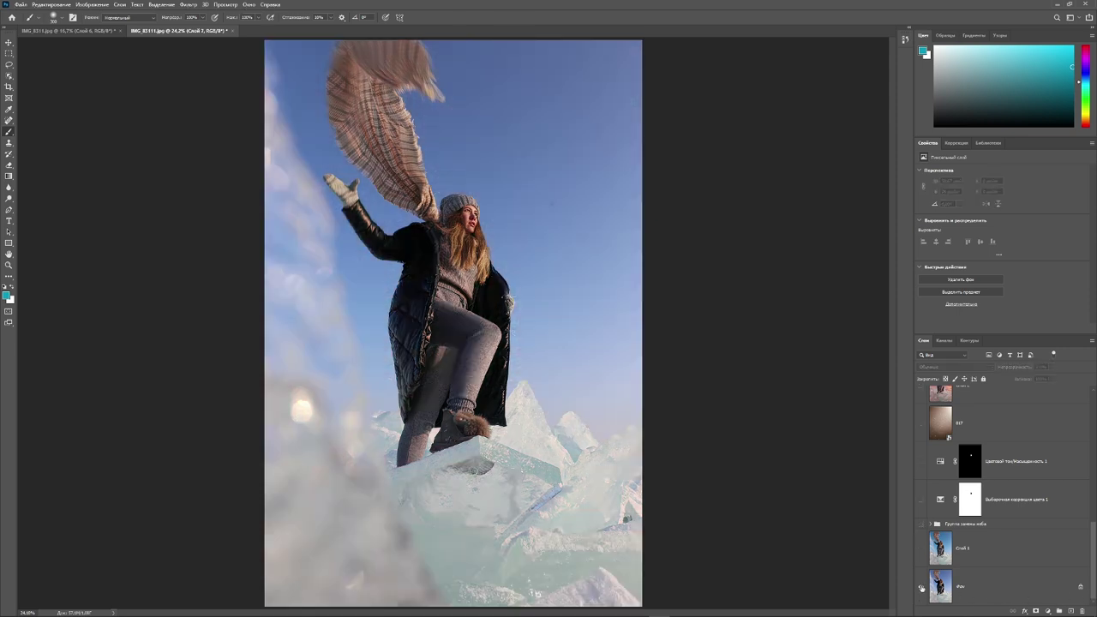
alt+click(922, 588)
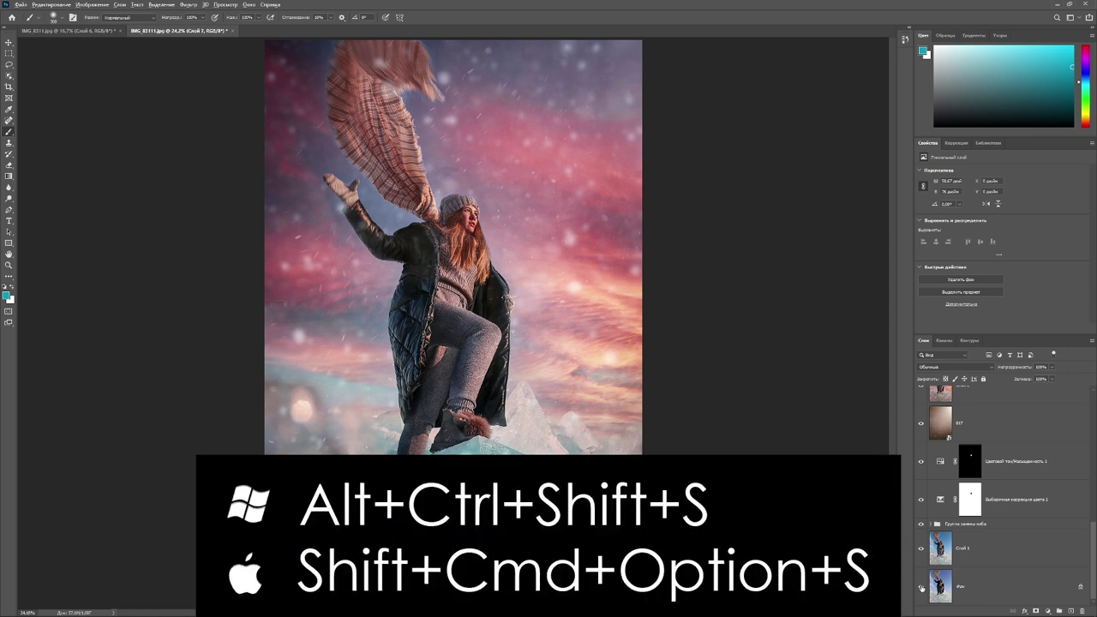
- In Save for Web, set JPEG quality to Наилучшее (100) and reduce the width to 1080 px
key(ctrl+alt+shift+s)
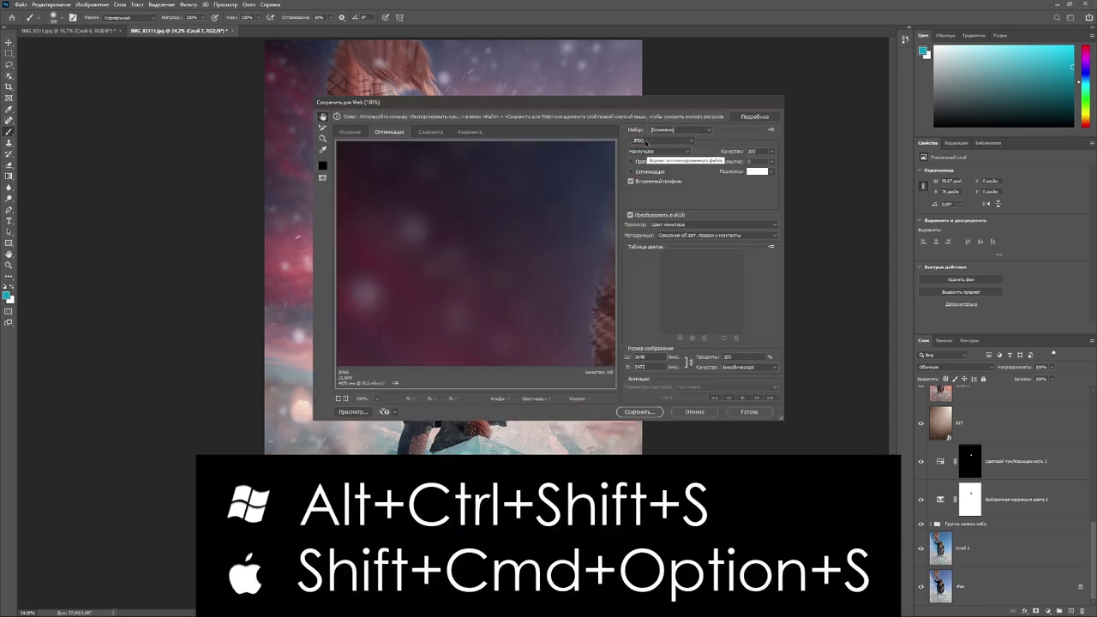
click(685, 149)
click(678, 188)
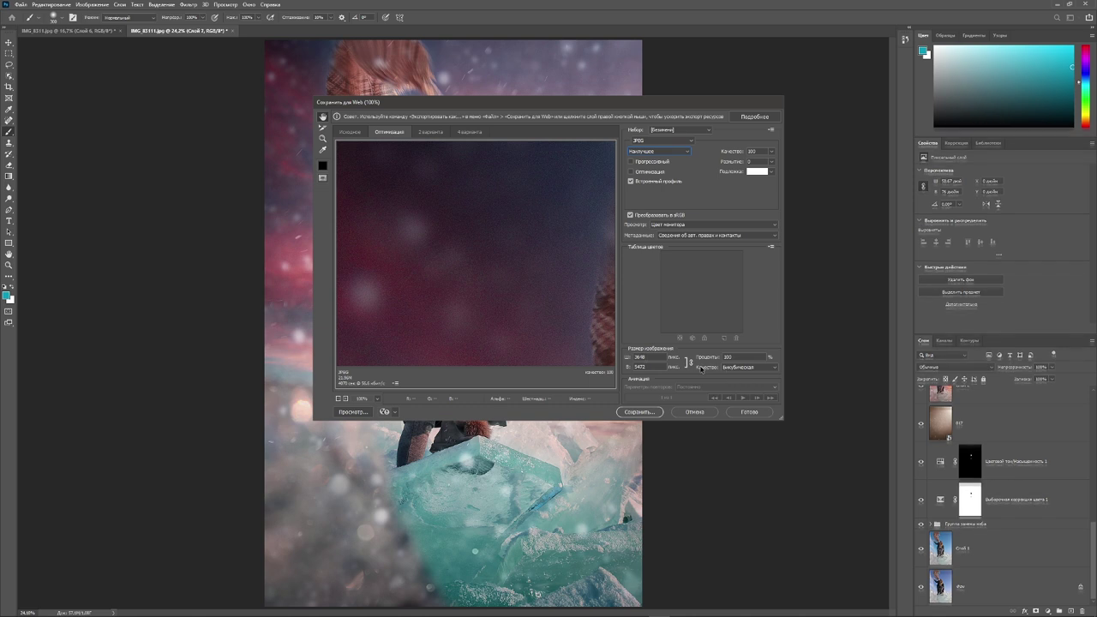
click(640, 356)
text(1080)
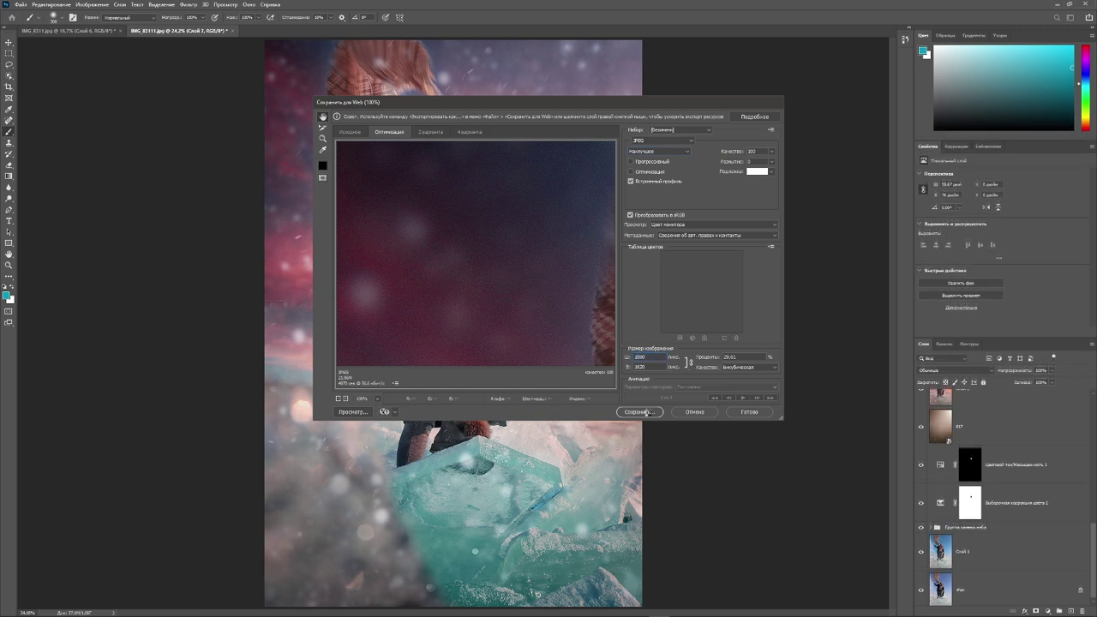
- Proceed to save the optimized JPEG, bringing up the Save Optimized As dialog on the Desktop
click(648, 414)
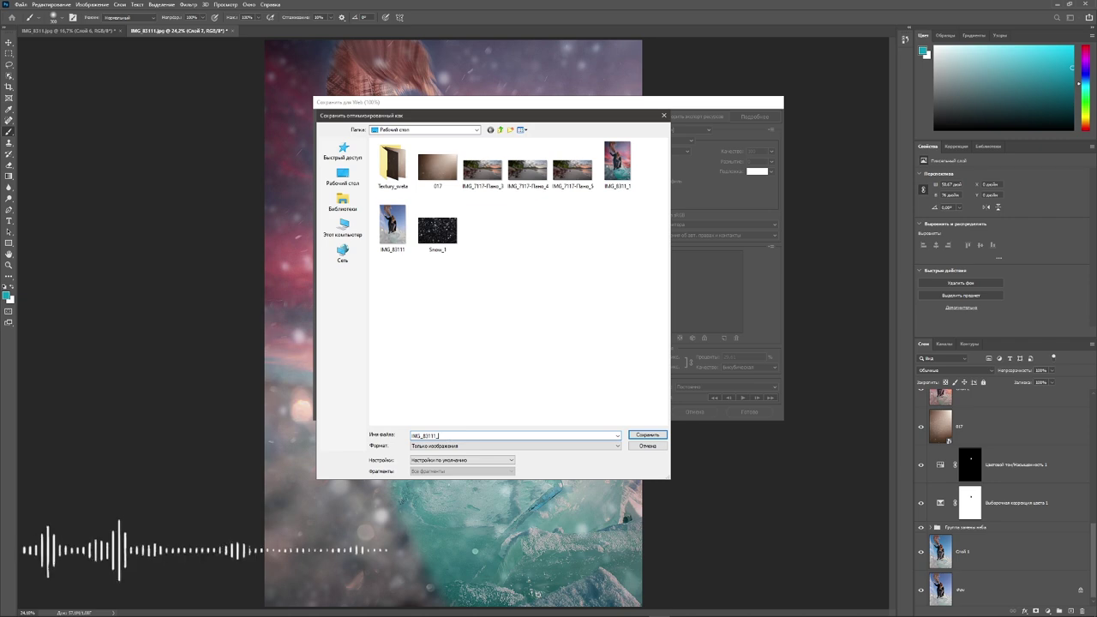